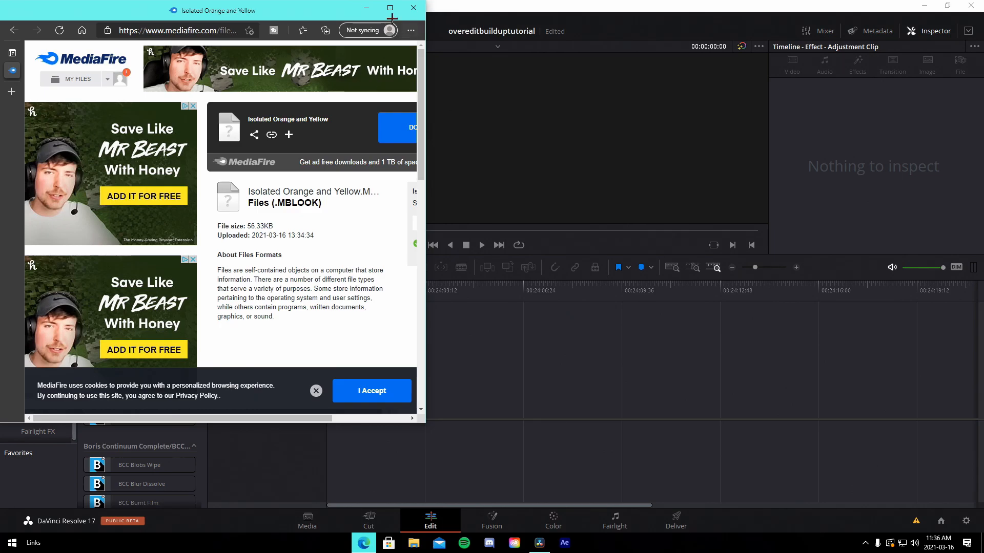
Download the Isolated Orange and Yellow .MBLOOK file and save it to the Desktop
click(390, 7)
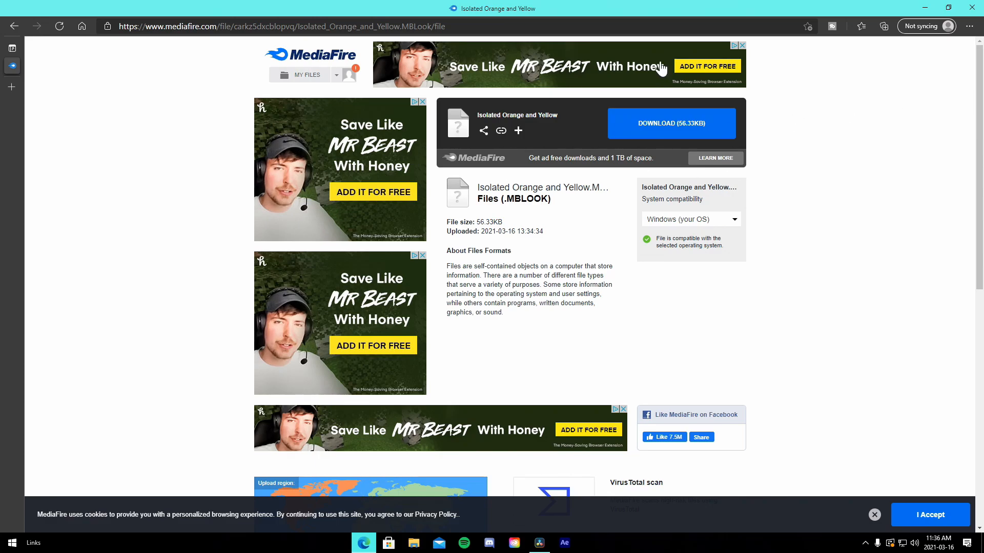
click(669, 123)
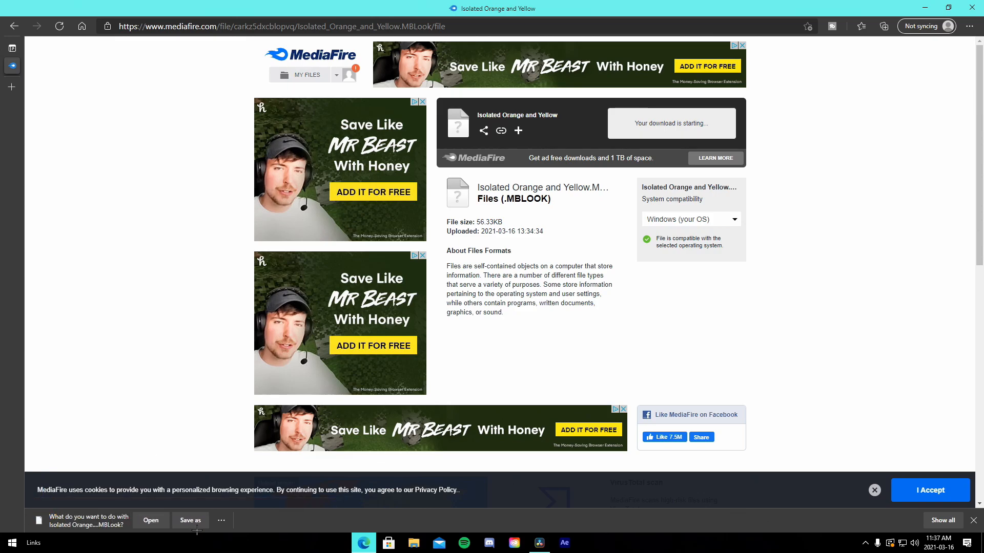
click(191, 521)
scroll(30, 128, up, 10)
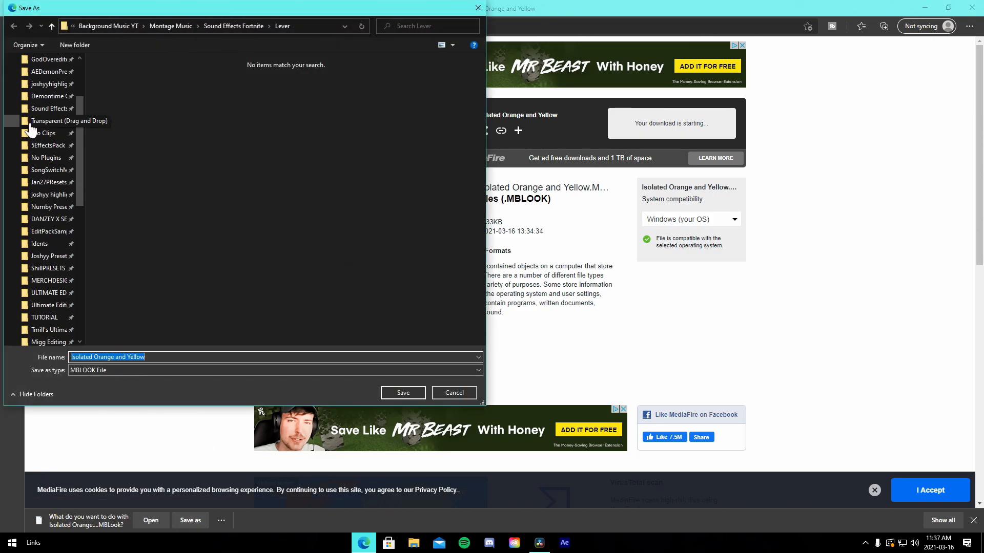
click(38, 82)
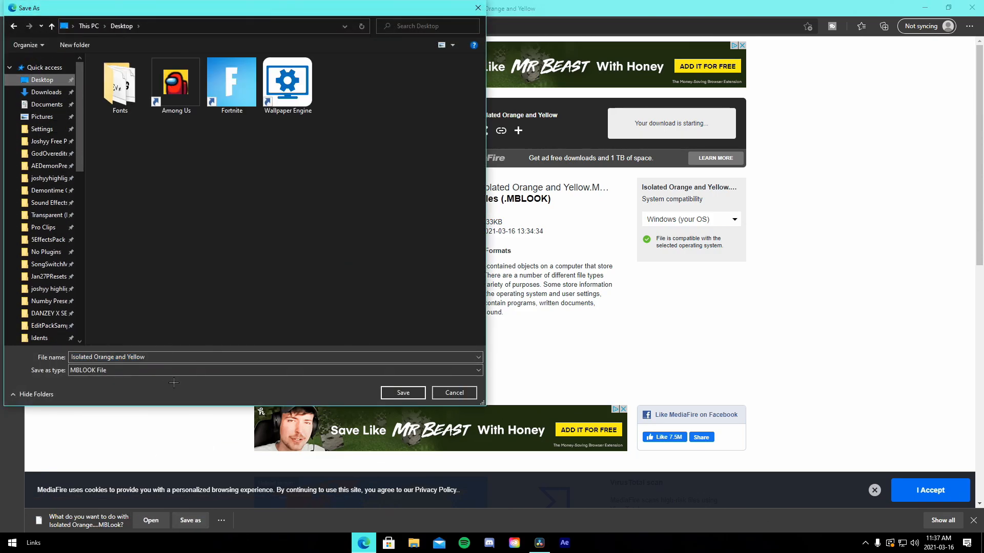
key(Return)
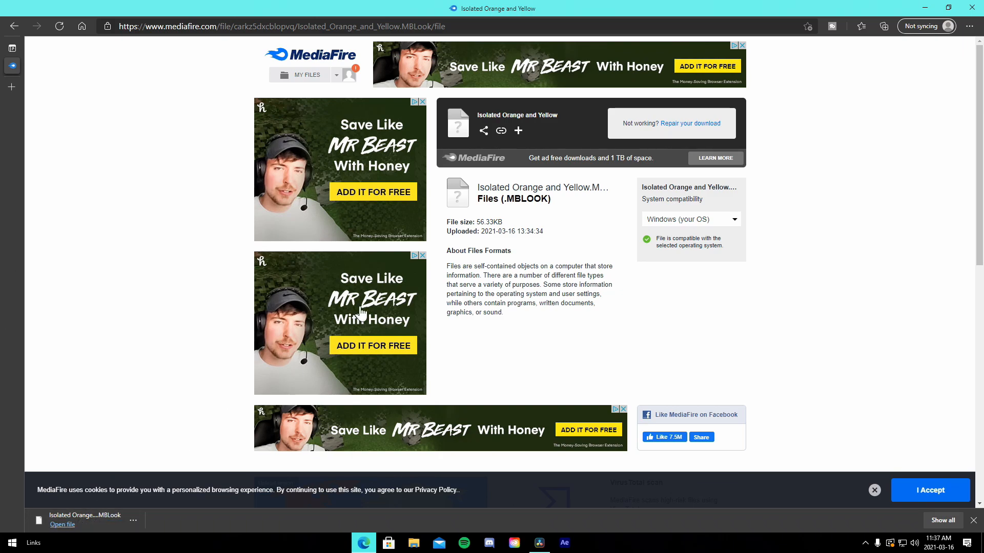
Close the browser and open the %localappdata% folder through Windows search
click(973, 6)
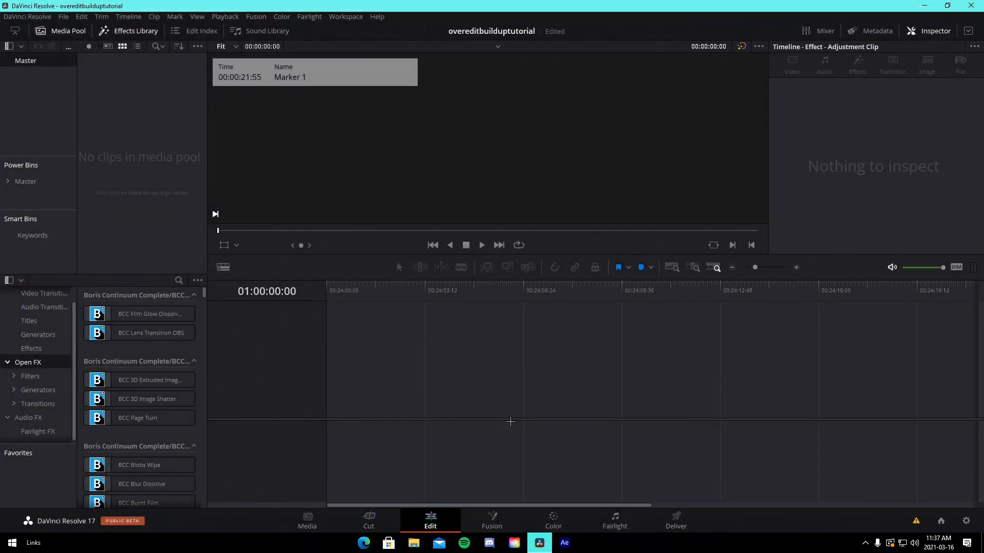
key(super+s)
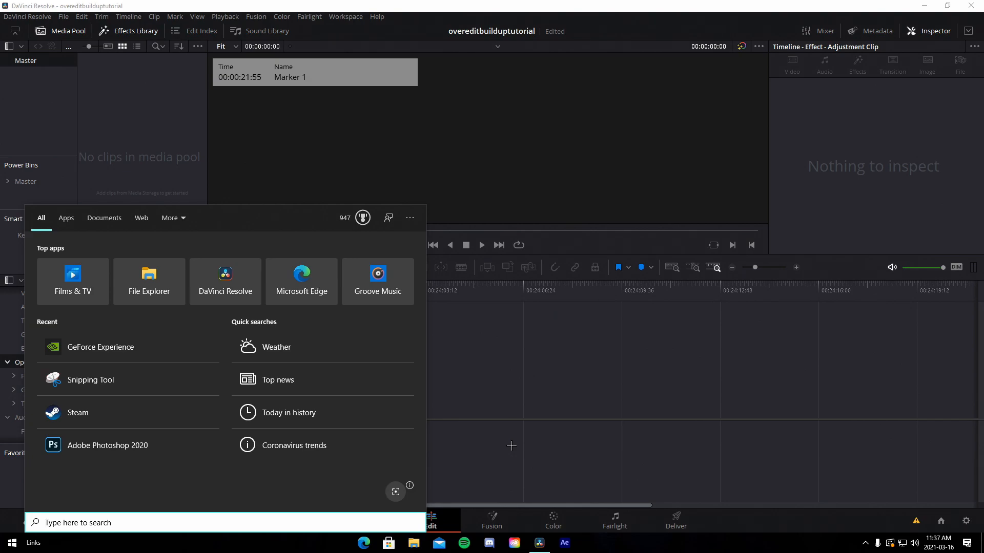
text(%local)
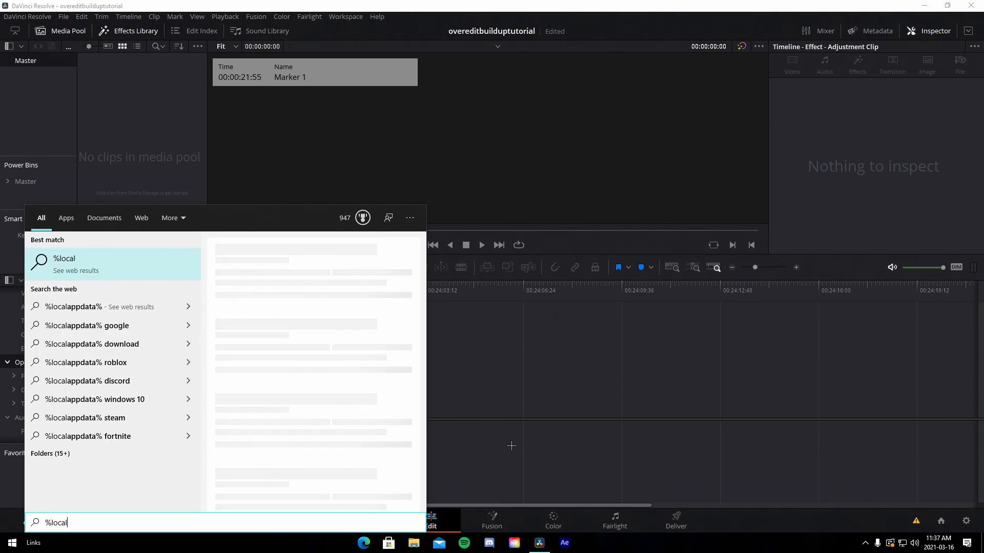
text(appdata%)
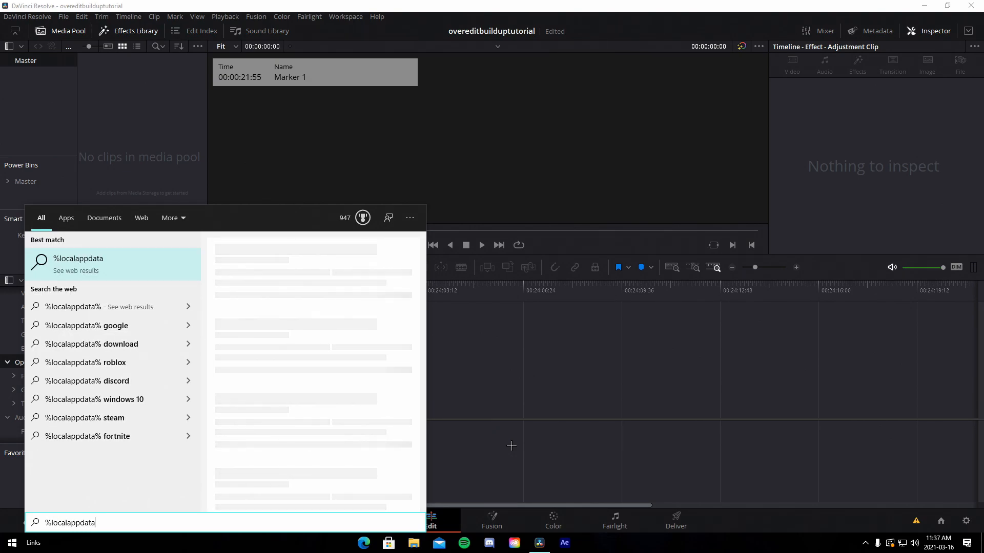
key(Return)
Open the LooksBuilder > Looks > Custom folder
scroll(543, 244, down, 2)
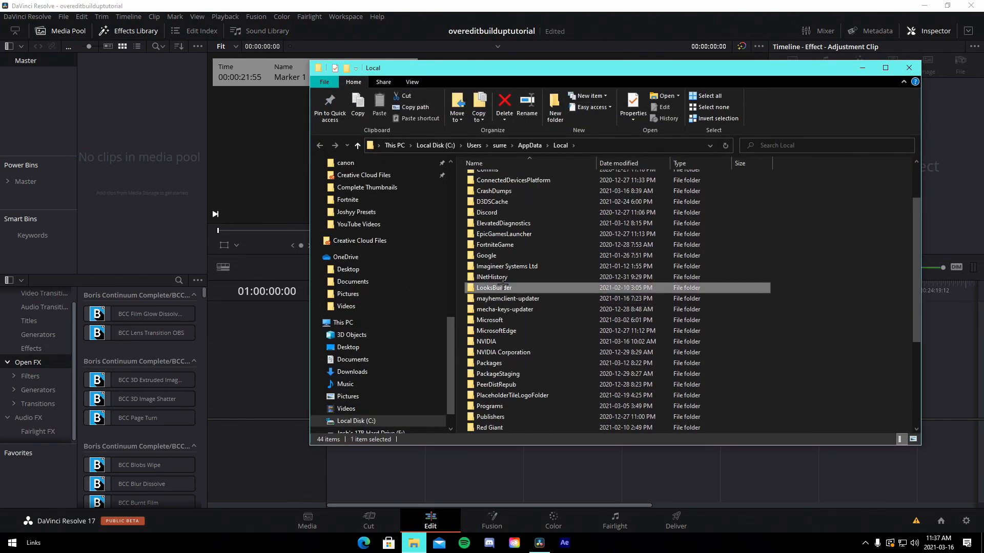
double_click(504, 289)
double_click(492, 189)
double_click(489, 178)
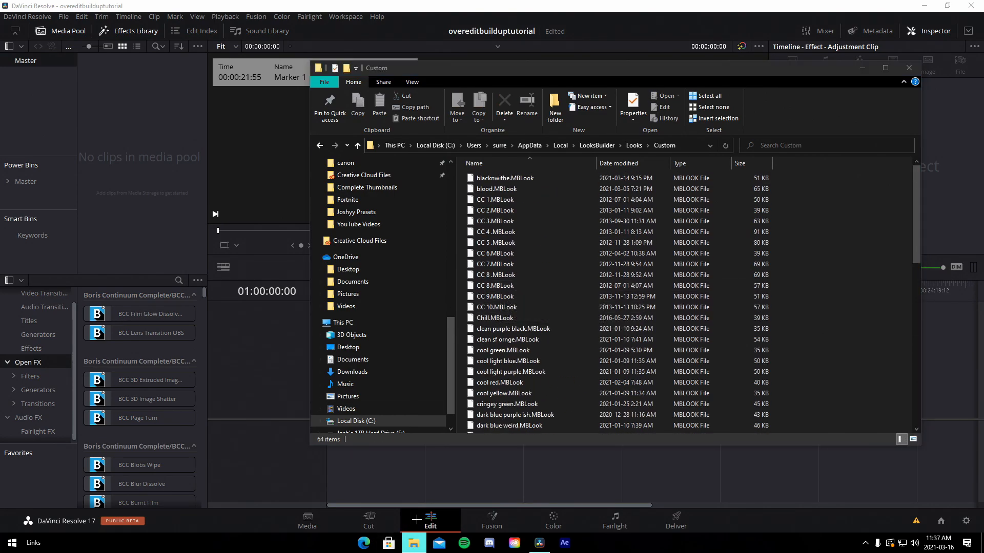
Open a second File Explorer window and move the Isolated Orange and Yellow look file from the Desktop into the Custom folder
right_click(413, 543)
click(395, 369)
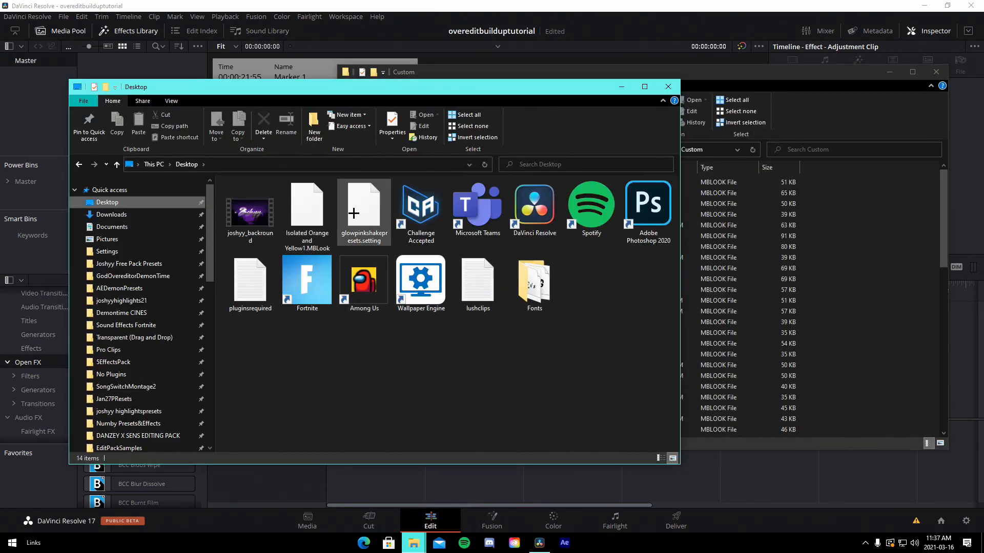
drag(308, 212, 892, 246)
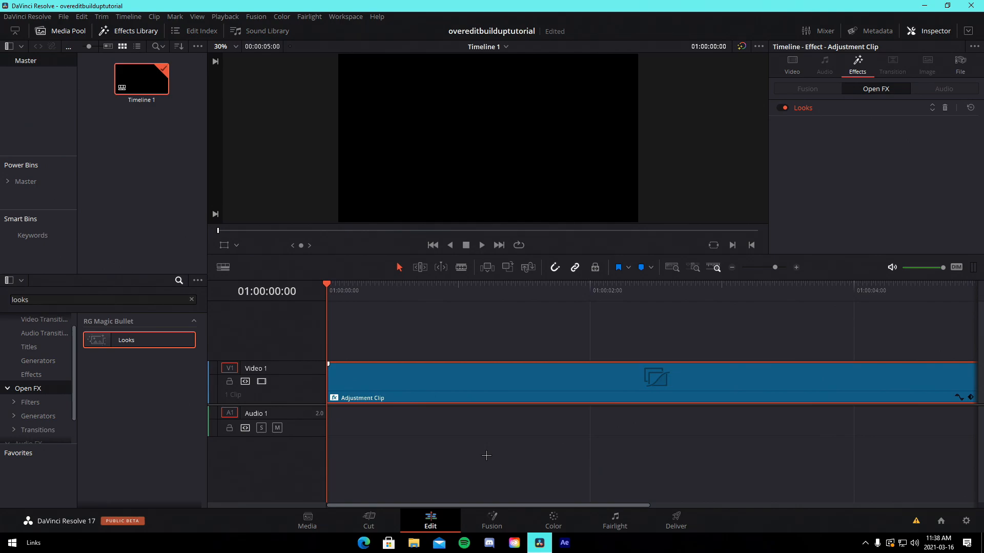
Import the Blanco - Wanted (Lyrics) track from the Montage Music folder into the media pool
click(486, 455)
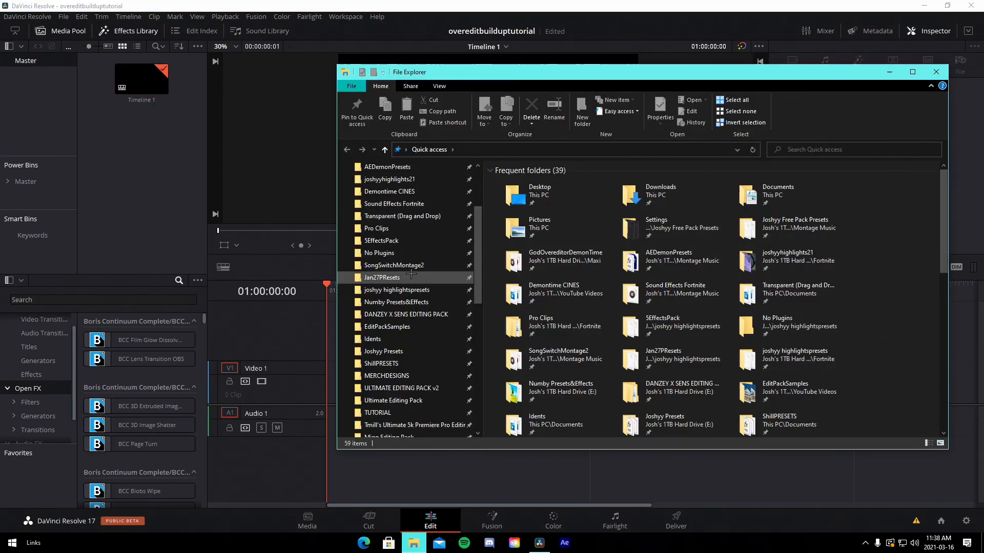
scroll(408, 279, down, 5)
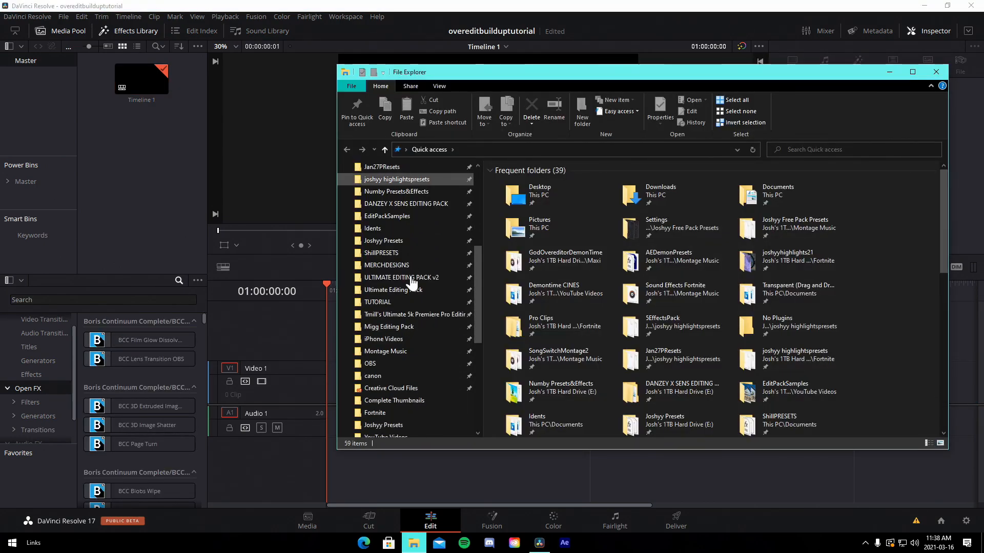
click(411, 280)
scroll(686, 308, down, 4)
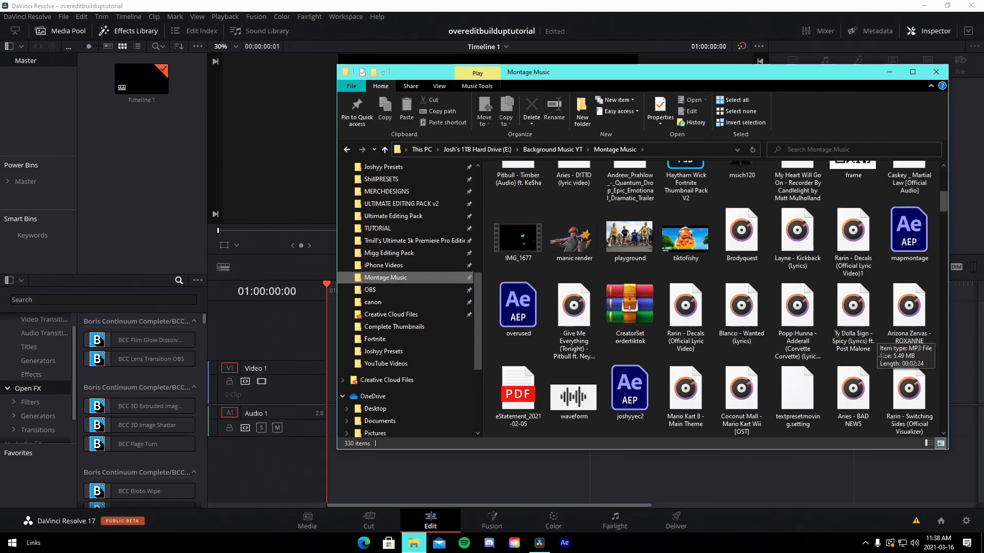
drag(742, 307, 150, 179)
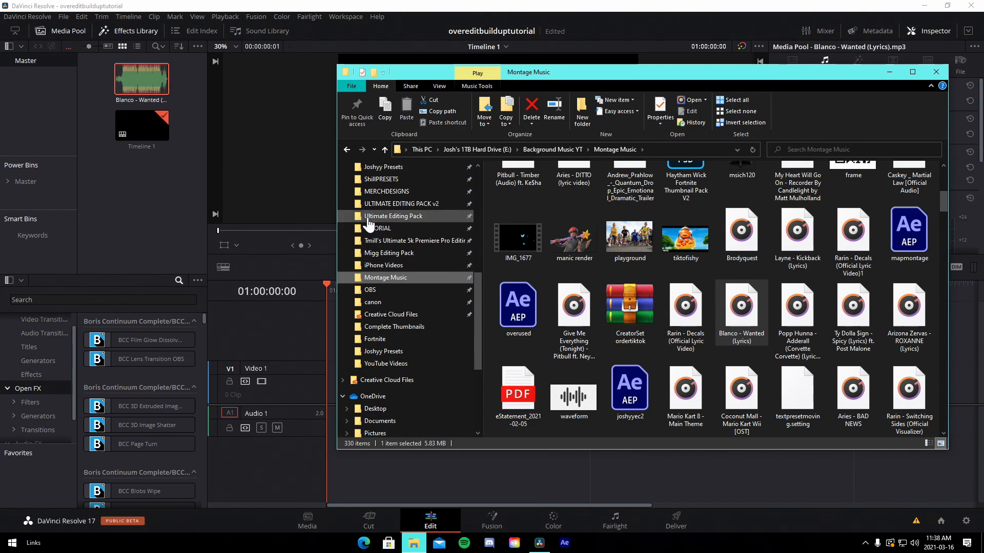
Import the SEXC headshot snipe clip from the Fortnite clip folder into the media pool
scroll(415, 272, up, 10)
click(414, 286)
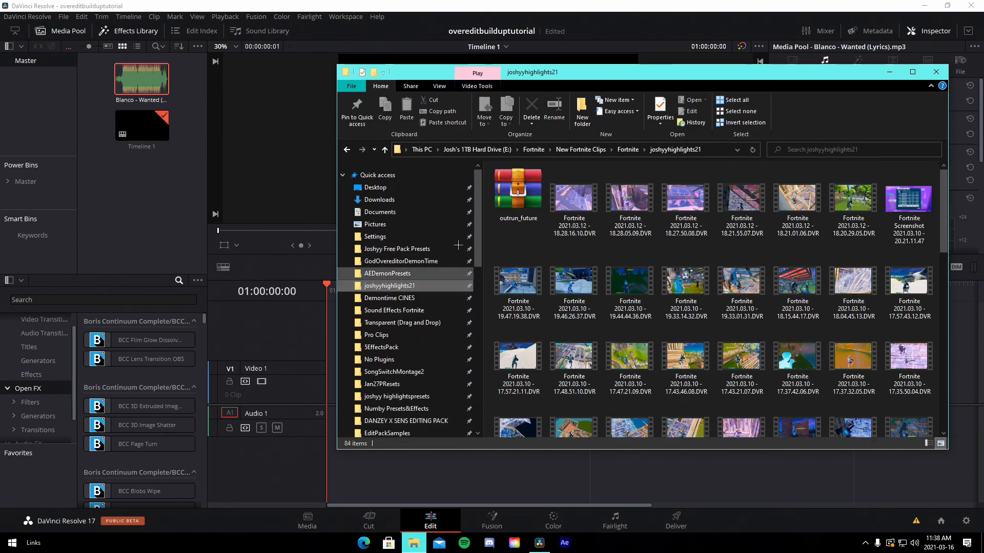
click(630, 149)
double_click(529, 202)
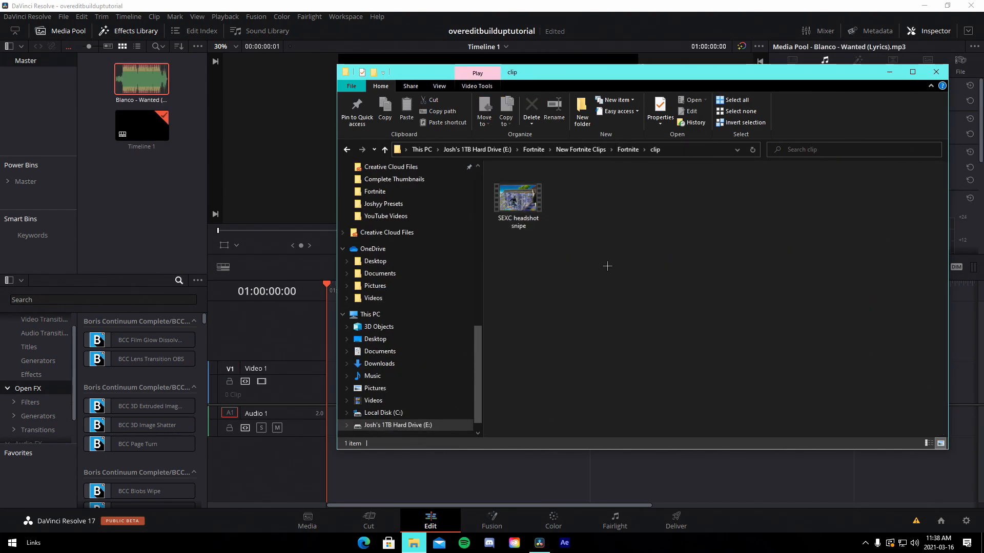
drag(523, 203, 139, 205)
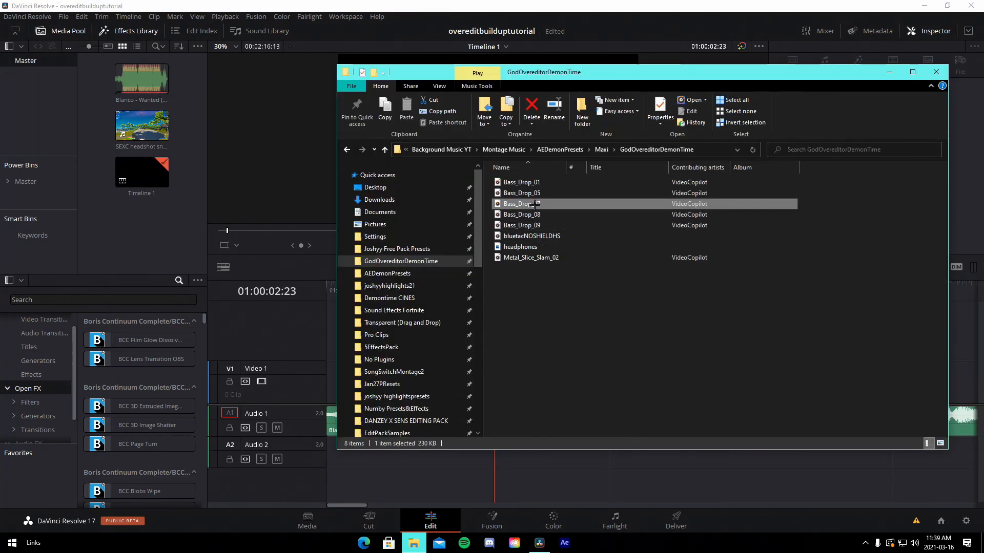
Import Bass_Drop_07 from the GodOvereditorDemonTime folder into the media pool
drag(537, 204, 154, 169)
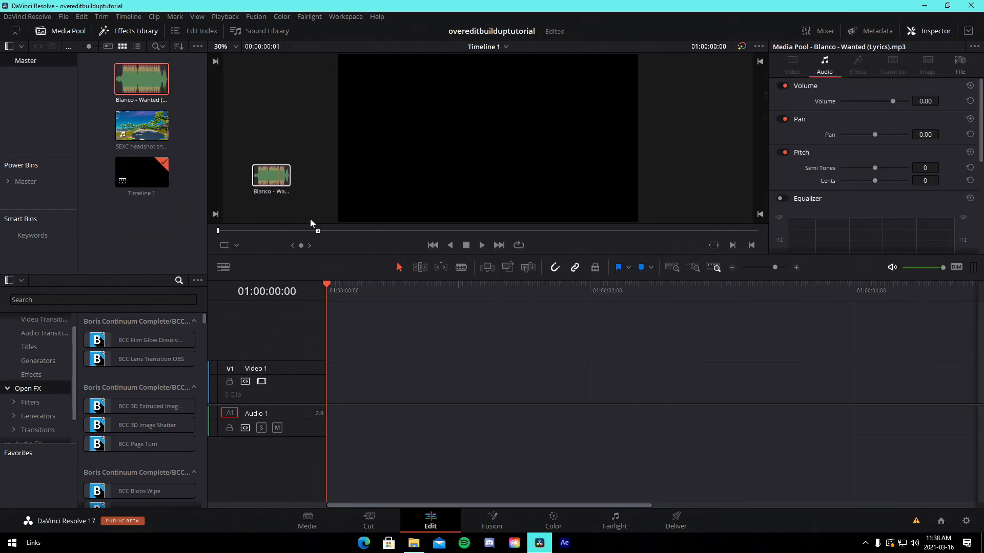
Place the Blanco - Wanted track on Audio 1 at the start of the timeline
drag(312, 226, 336, 390)
drag(775, 267, 764, 267)
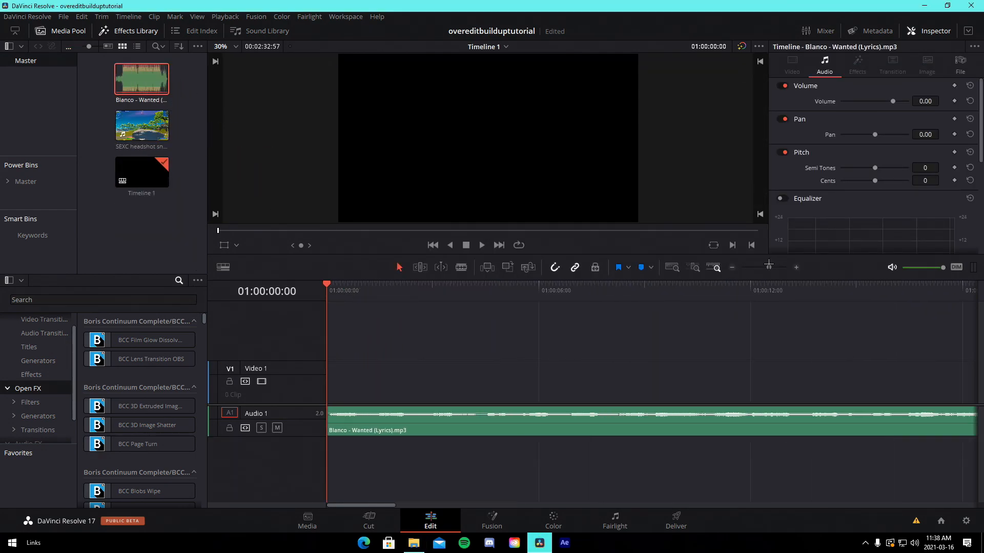
Shift the Blanco clip later on Audio 1 and set the playhead on its beat drop
drag(332, 427, 515, 426)
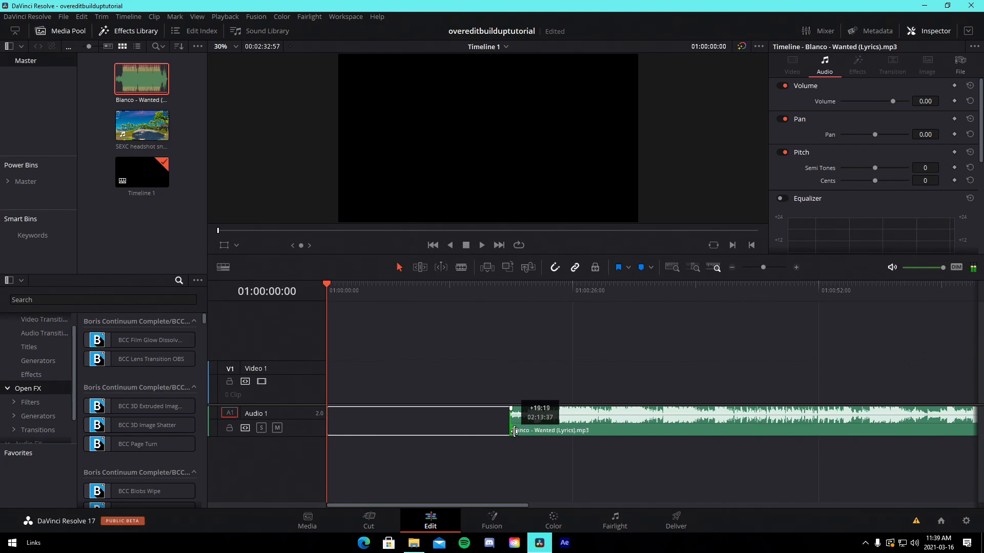
mouse_move(698, 300)
mouse_down()
mouse_move(664, 300)
mouse_move(689, 301)
mouse_up()
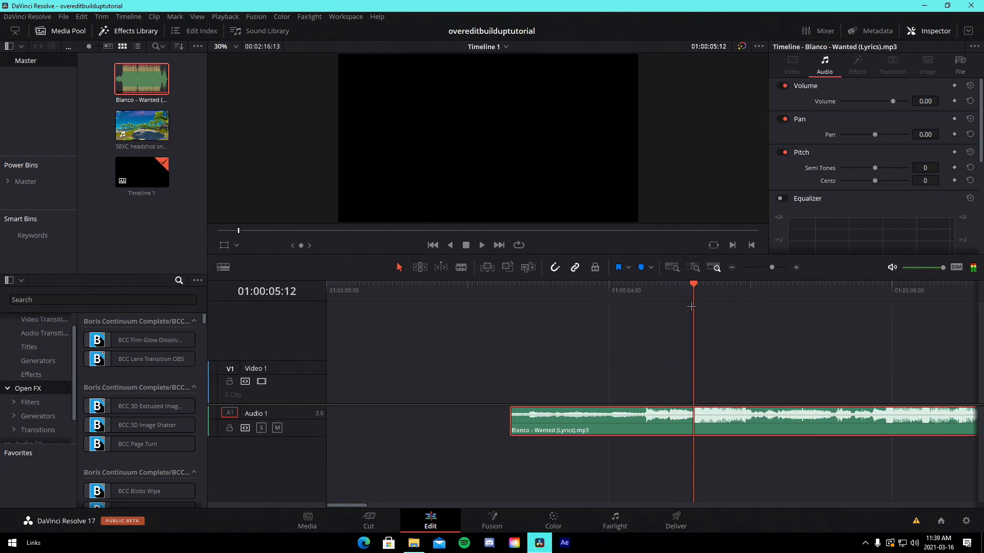
Add a marker at the playhead on the Blanco clip and extend the clip's start back to the timeline start
click(640, 267)
drag(511, 417, 289, 405)
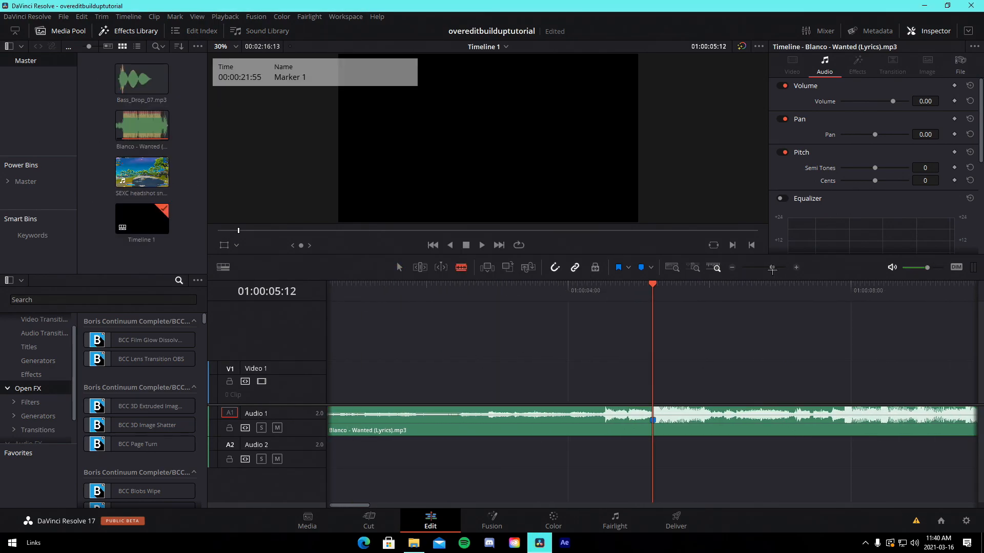
Move the Blanco clip's marker one frame earlier to 00:00:21:54
drag(772, 268, 779, 271)
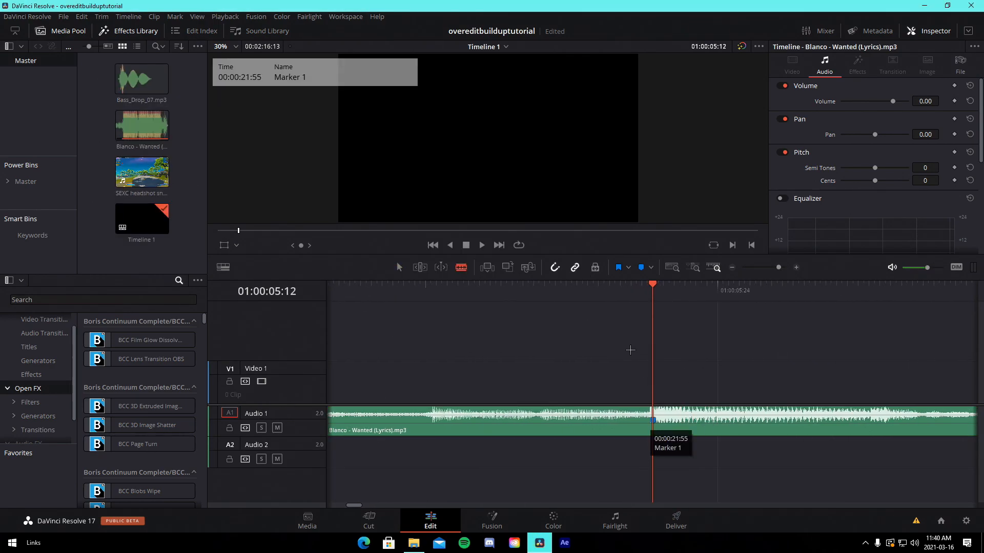
key(Left)
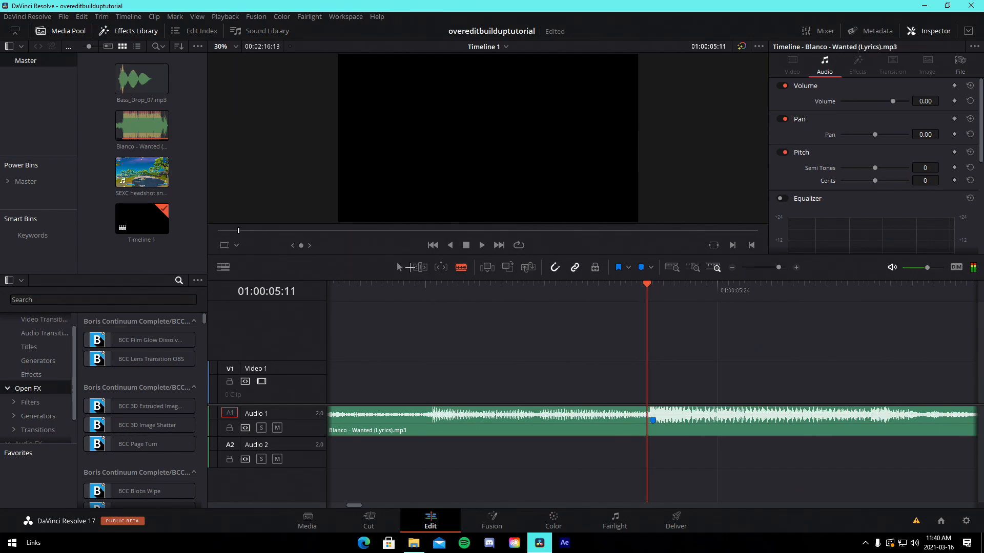
key(a)
drag(653, 421, 648, 423)
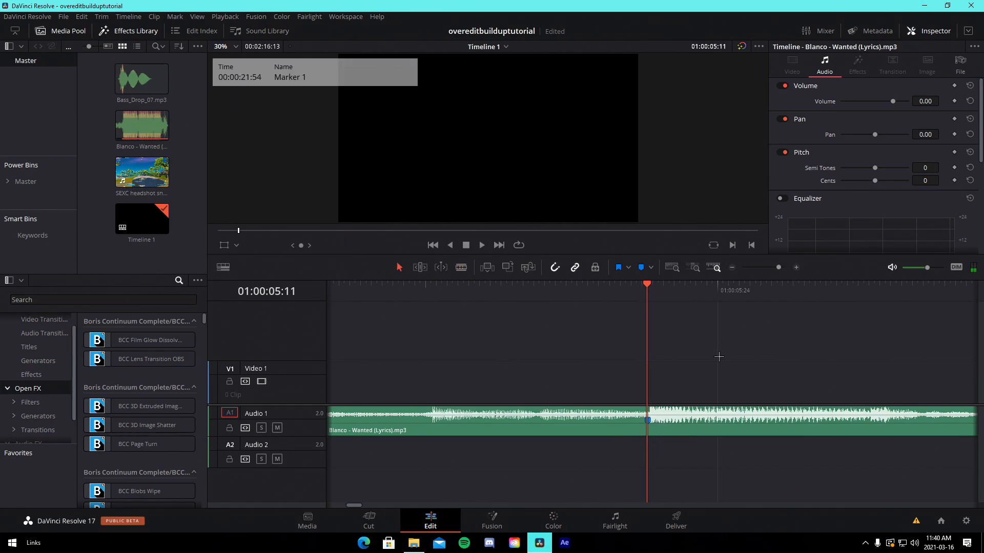
Step back a few frames and split the Blanco clip at the playhead with the Blade tool
key(Left)
key(Left)
key(Left)
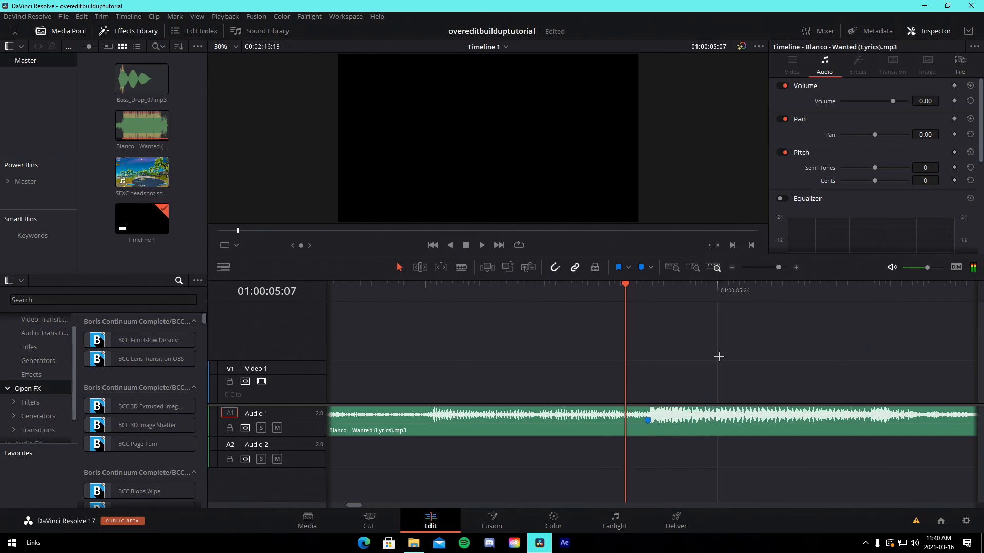
click(461, 267)
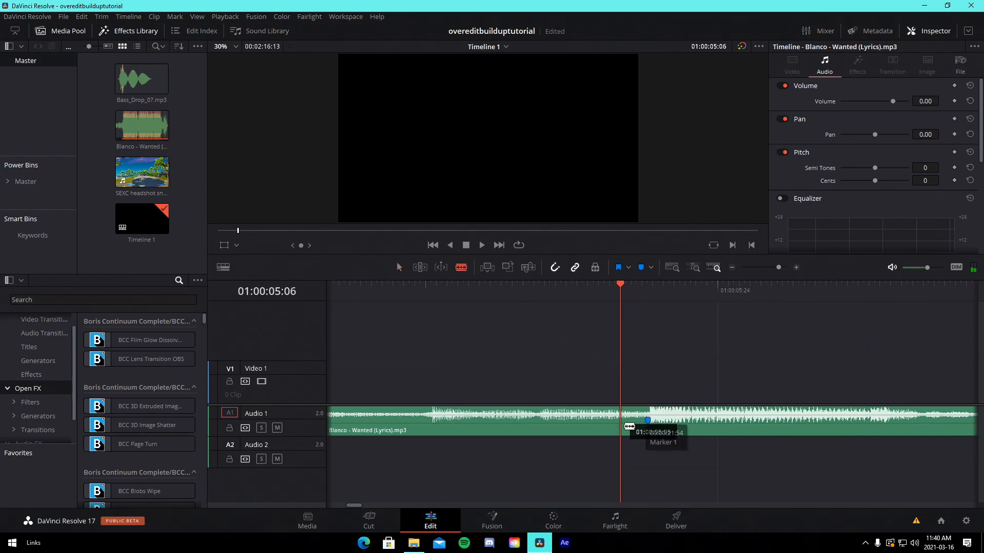
click(601, 421)
click(398, 267)
Add a volume keyframe of -20 at the playhead on the second Blanco clip segment
click(689, 420)
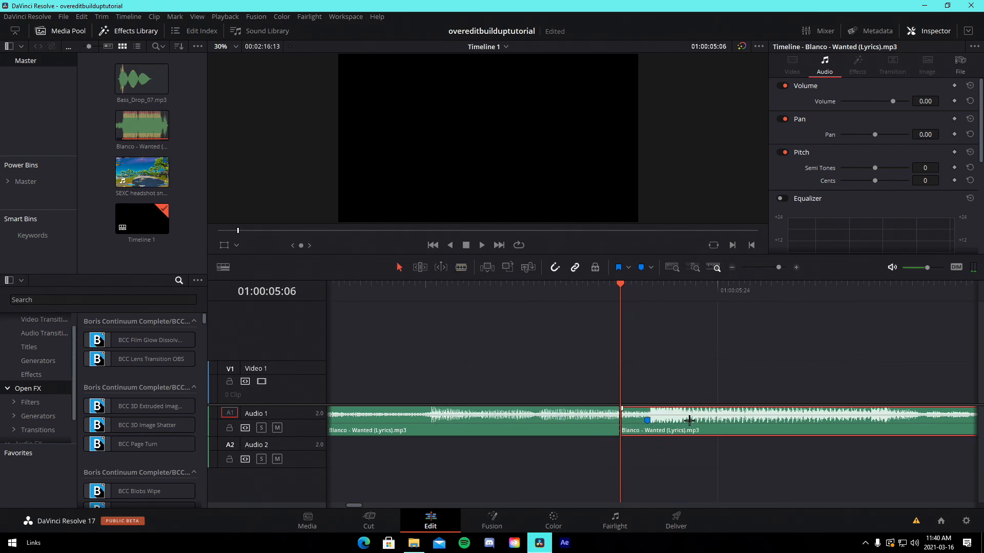
click(955, 101)
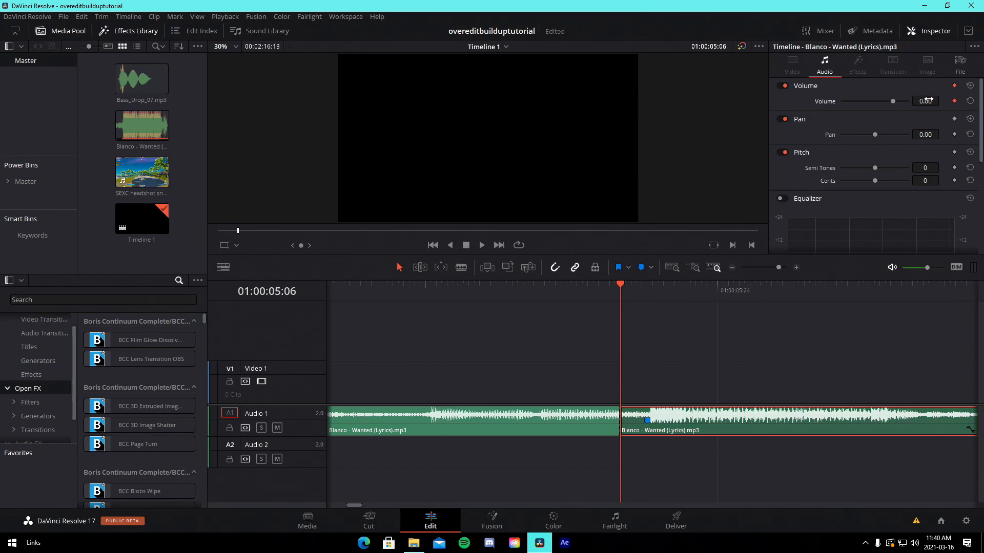
key(Return)
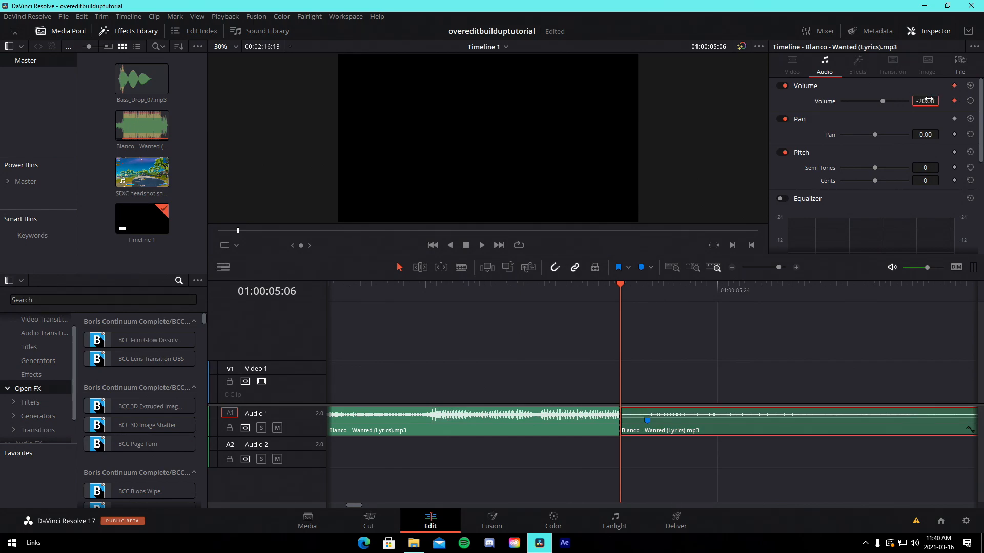
Step forward three frames and set a 0 volume keyframe on the second Blanco segment
click(790, 337)
key(Right)
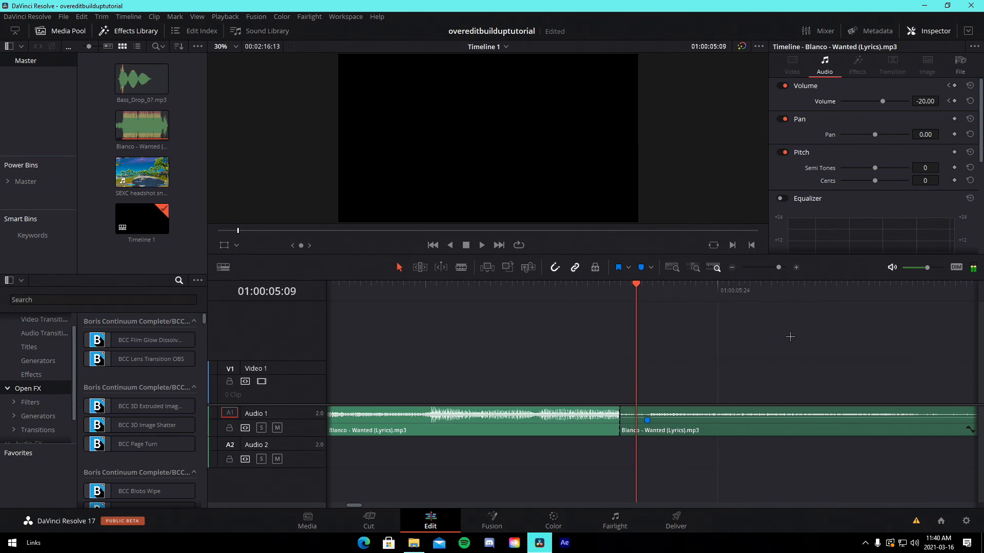
key(Right)
key(Right)
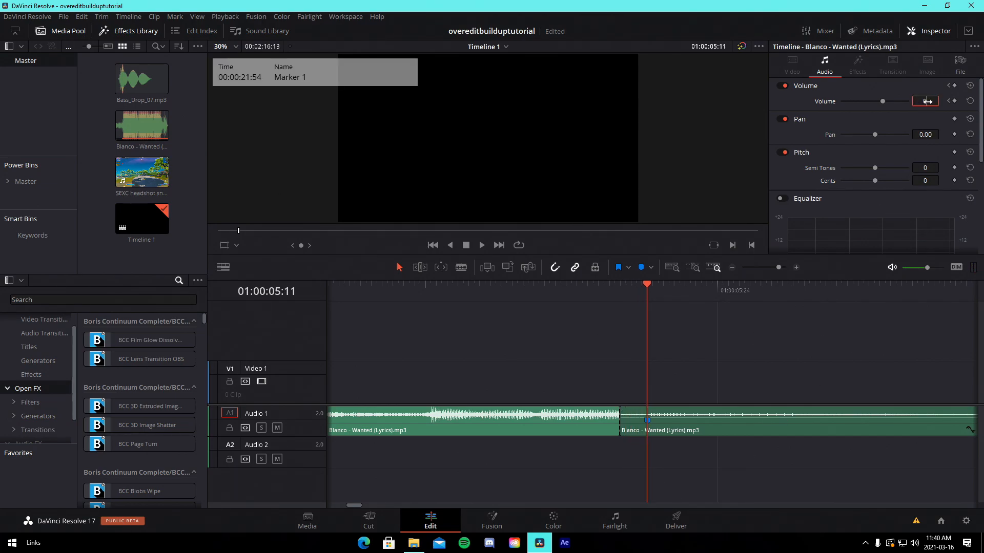
key(Return)
Save the project and reposition the two Blanco segments on the audio track
click(607, 314)
key(ctrl+s)
click(583, 297)
key(space)
scroll(558, 369, down, 4)
drag(526, 430, 357, 430)
drag(668, 430, 604, 430)
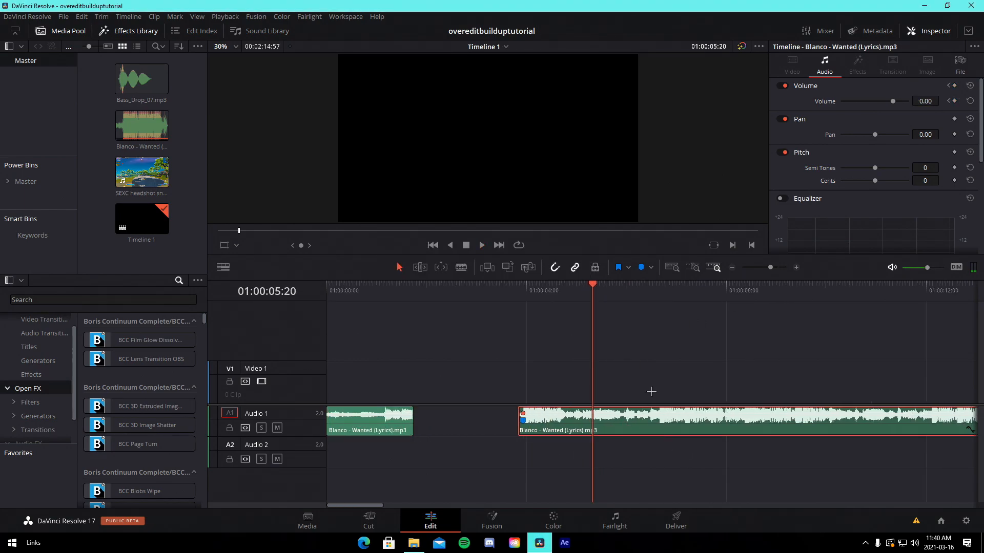
Add a -20 volume keyframe at the end of the first Blanco segment
click(357, 426)
drag(771, 267, 775, 271)
click(955, 101)
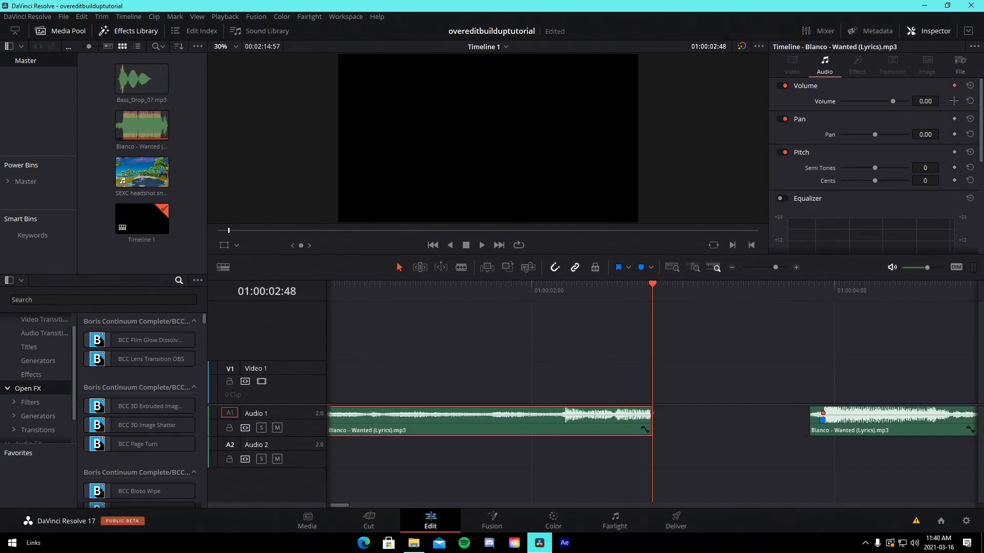
click(923, 104)
text(-20)
key(Return)
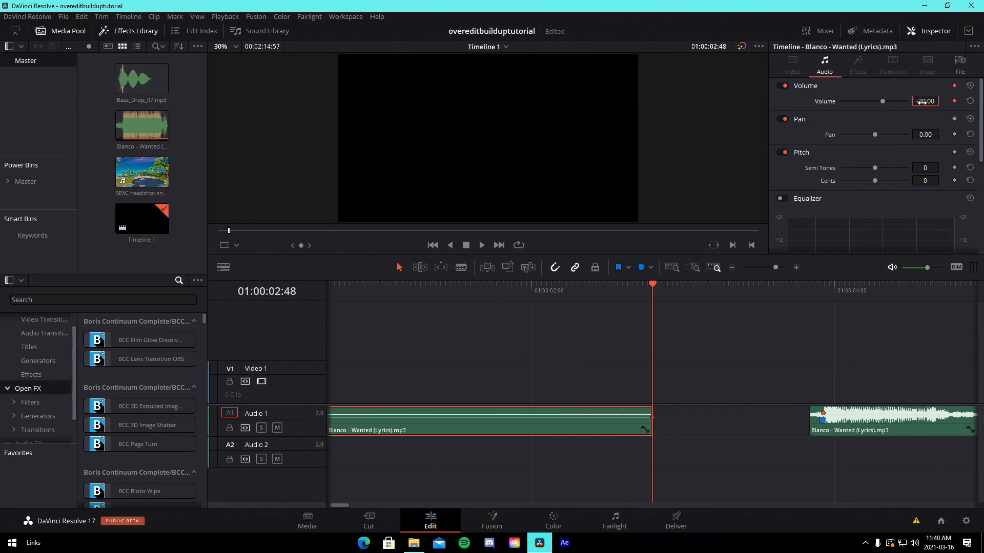
Add a 0 volume keyframe a few frames before the first segment's end and play back the dip
click(735, 354)
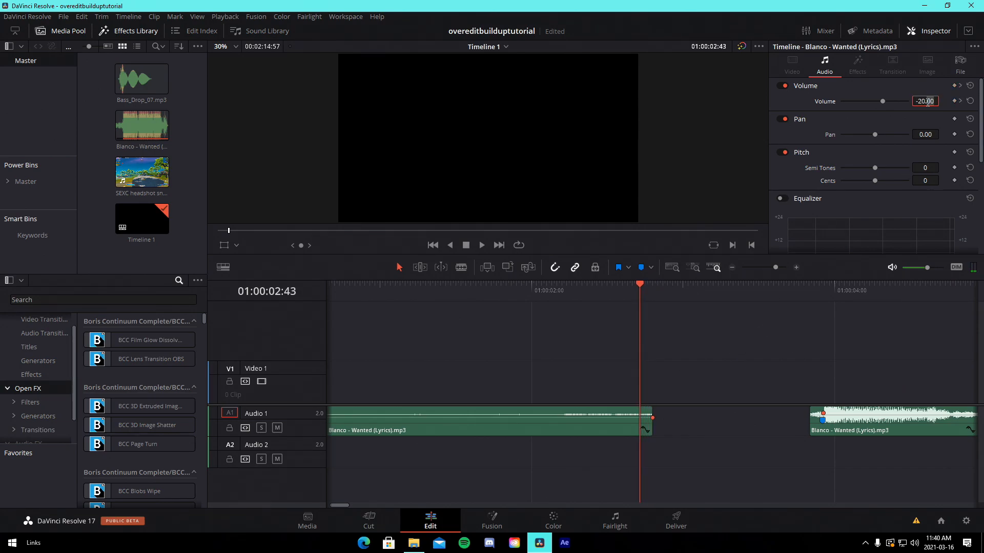
key(Return)
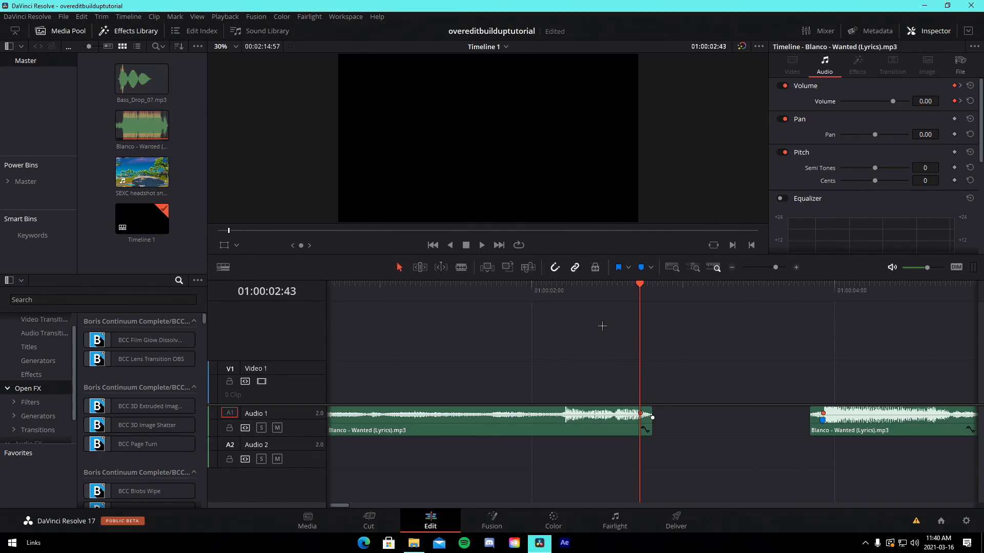
key(space)
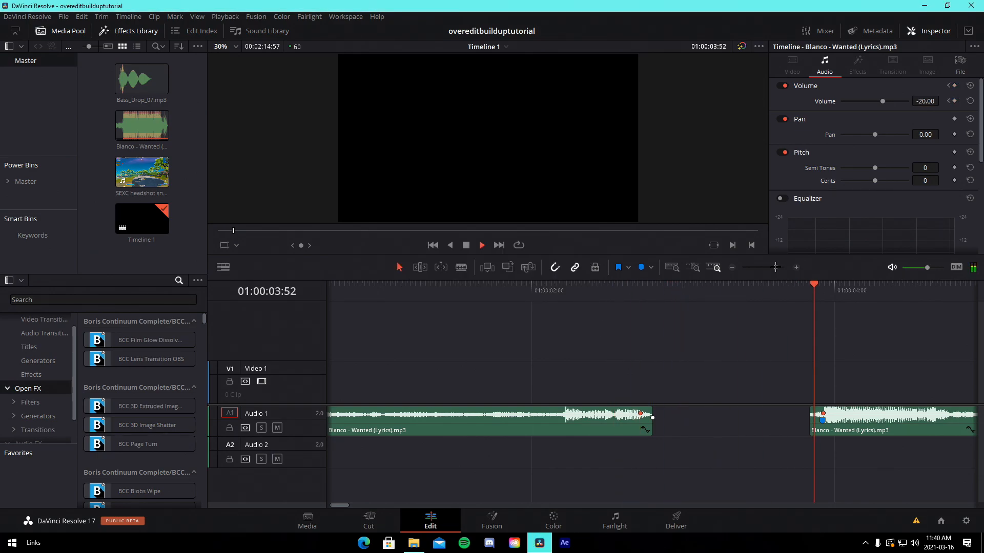
drag(776, 267, 769, 272)
key(space)
Shift both Blanco segments toward the timeline start and move them onto the Audio 2 track
drag(391, 424, 409, 423)
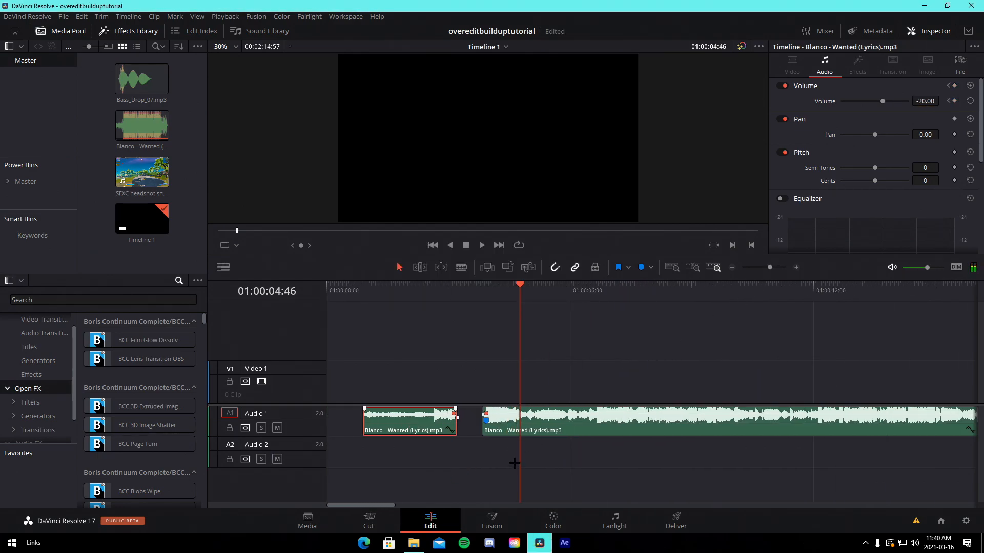
drag(516, 464, 387, 424)
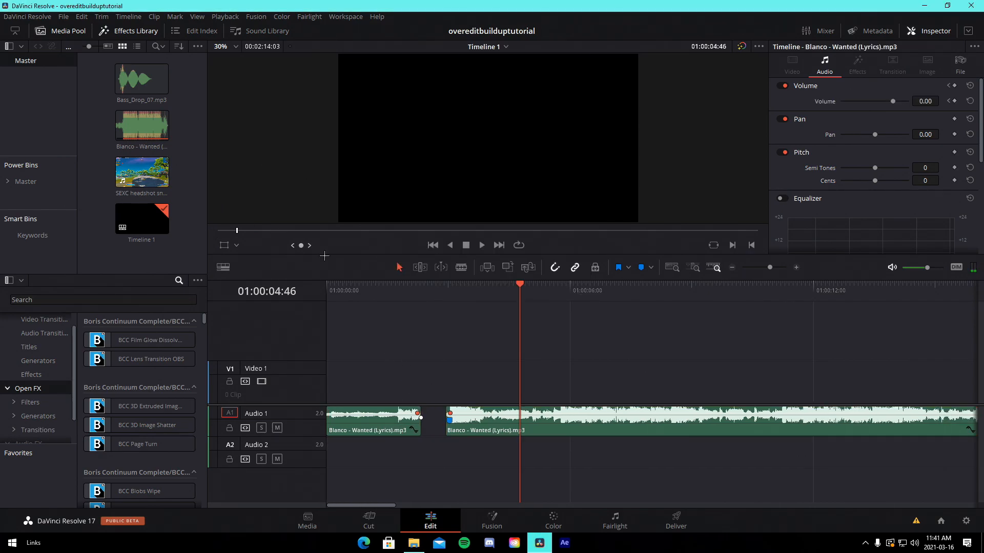
drag(487, 490, 376, 422)
key(alt+Down)
key(alt+Down)
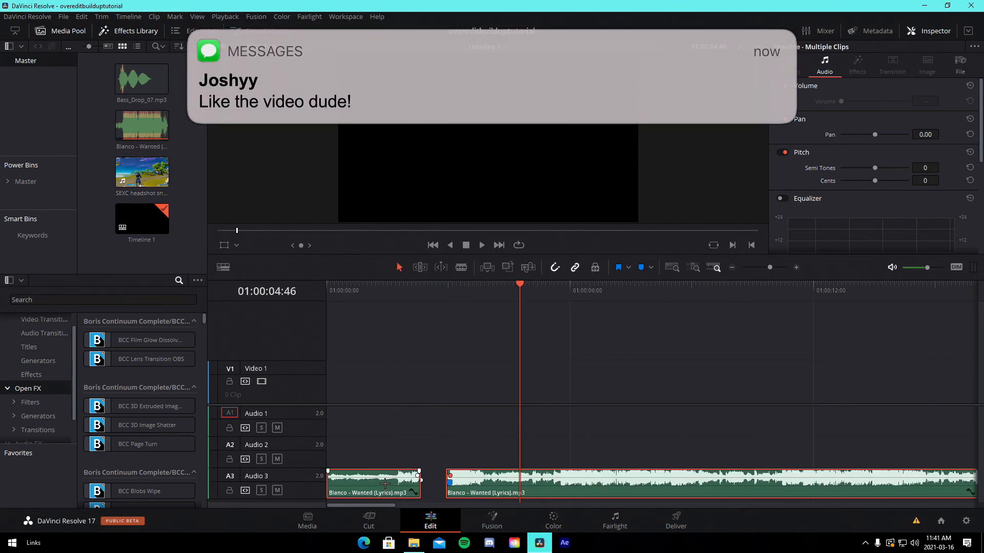
key(alt+Up)
Add the SEXC headshot snipe clip from the media pool to the timeline
drag(142, 174, 885, 383)
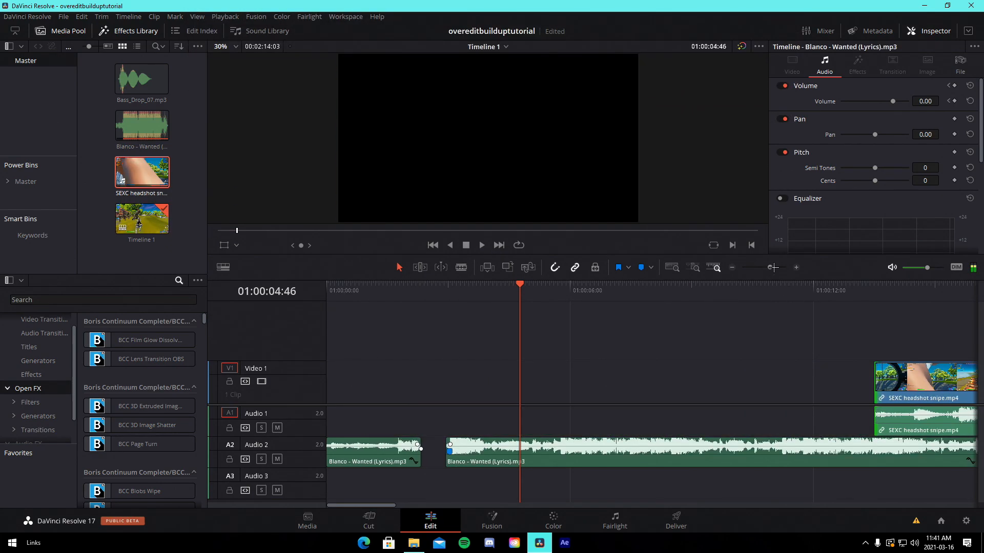
drag(773, 267, 767, 266)
drag(594, 290, 637, 305)
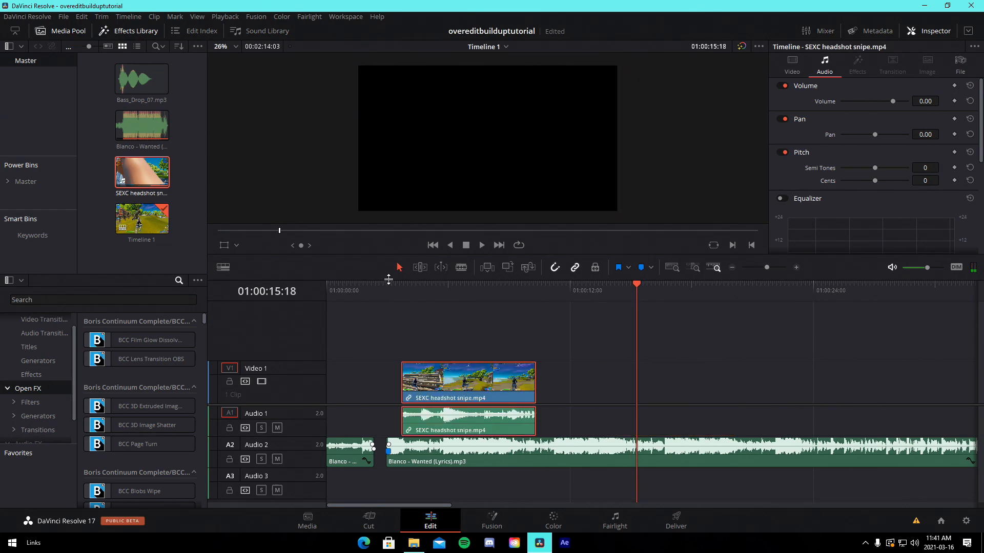
Move the headshot clip earlier on the timeline so it overlaps the gap between the Blanco segments
click(398, 296)
key(shift+Up)
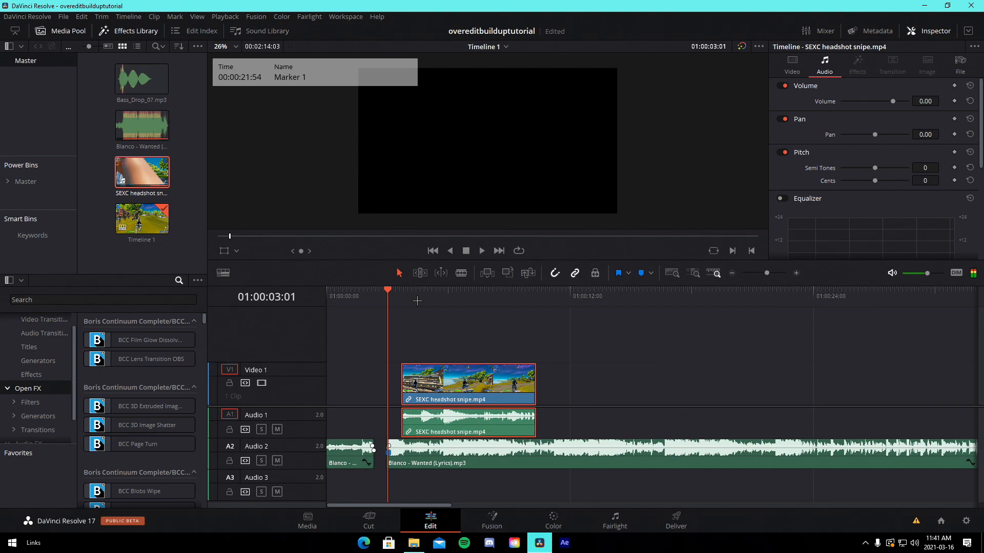
click(771, 272)
right_click(846, 423)
click(817, 416)
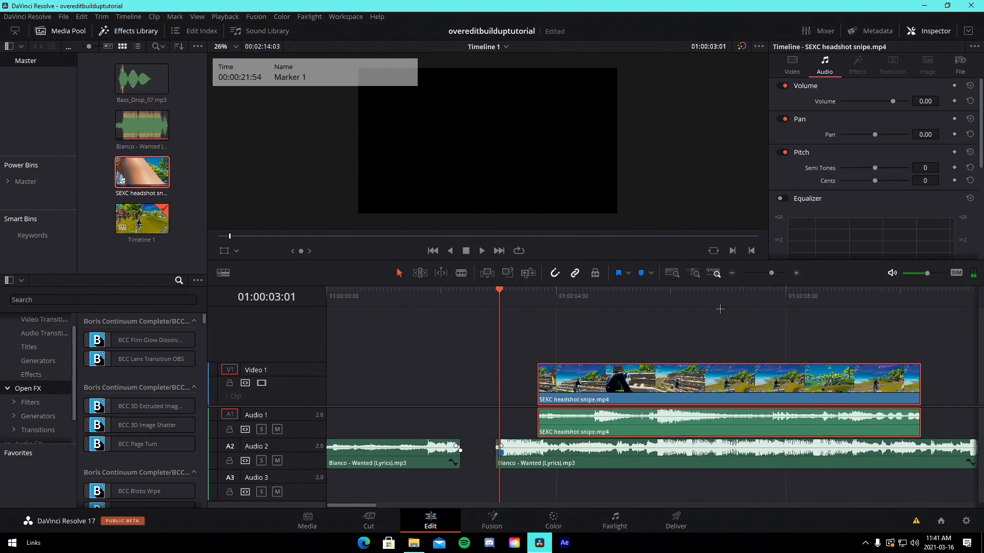
drag(738, 382, 560, 383)
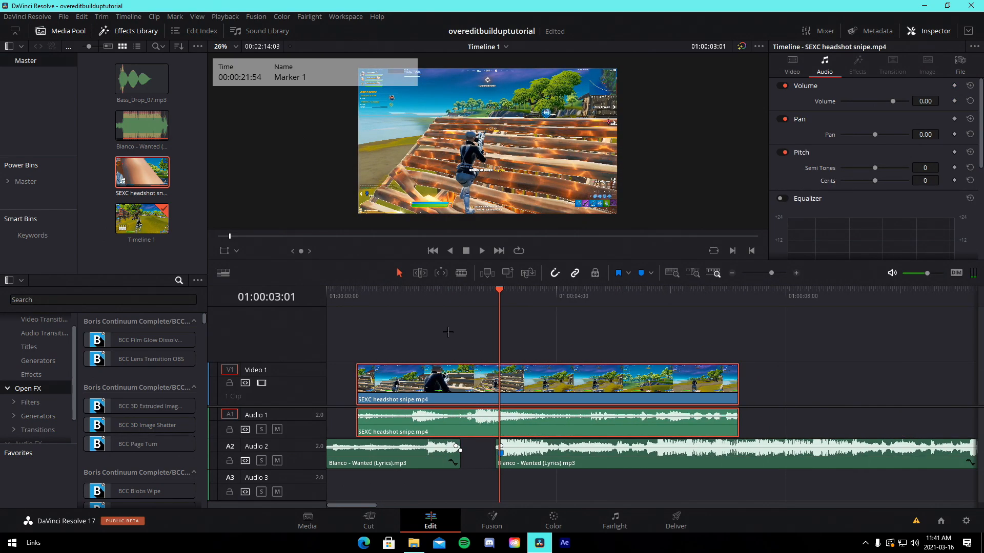
right_click(630, 378)
click(881, 397)
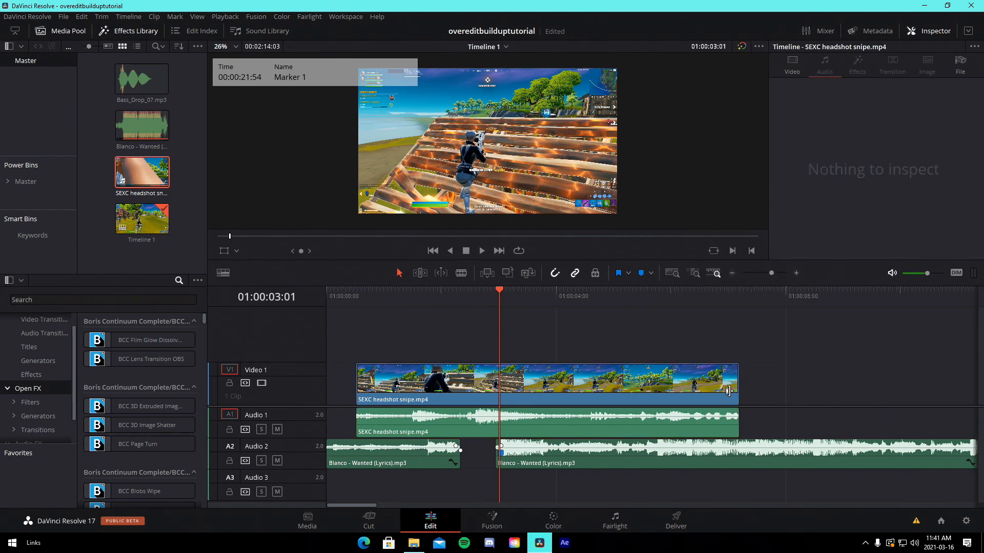
drag(598, 374, 628, 372)
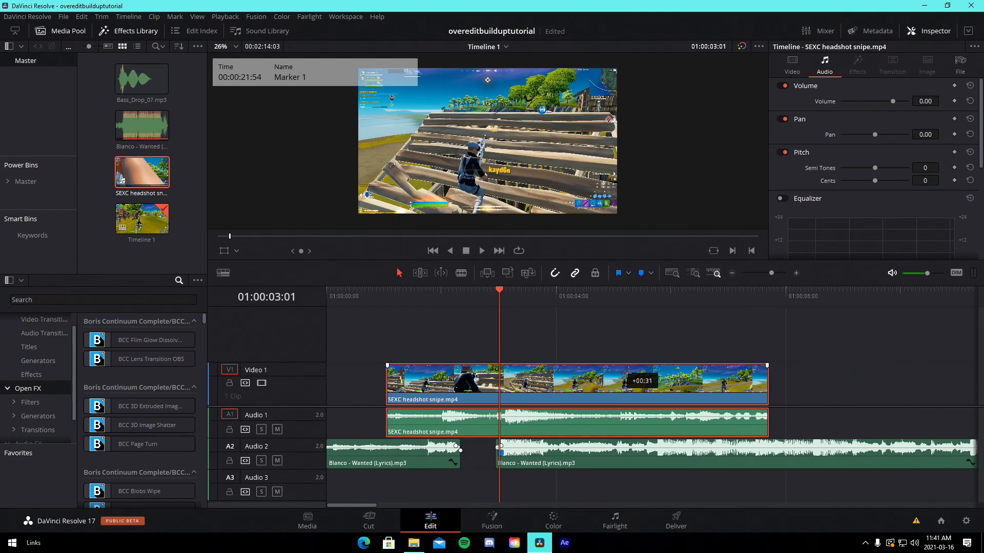
drag(627, 373, 627, 372)
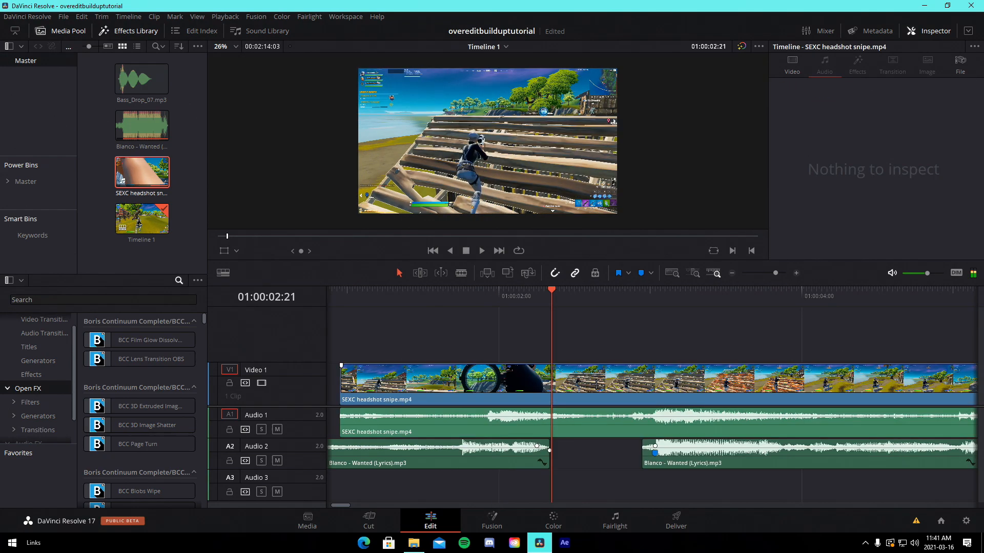
Open retime controls on the headshot clip and add two speed points around the playhead
right_click(599, 383)
click(654, 242)
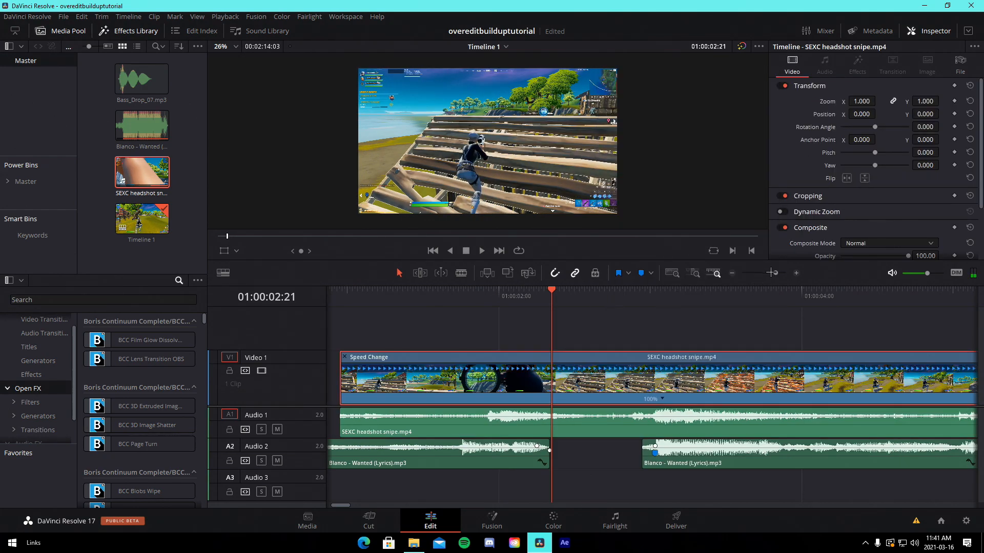
mouse_move(771, 273)
mouse_down()
mouse_move(764, 274)
mouse_move(774, 277)
mouse_up()
drag(612, 297, 629, 318)
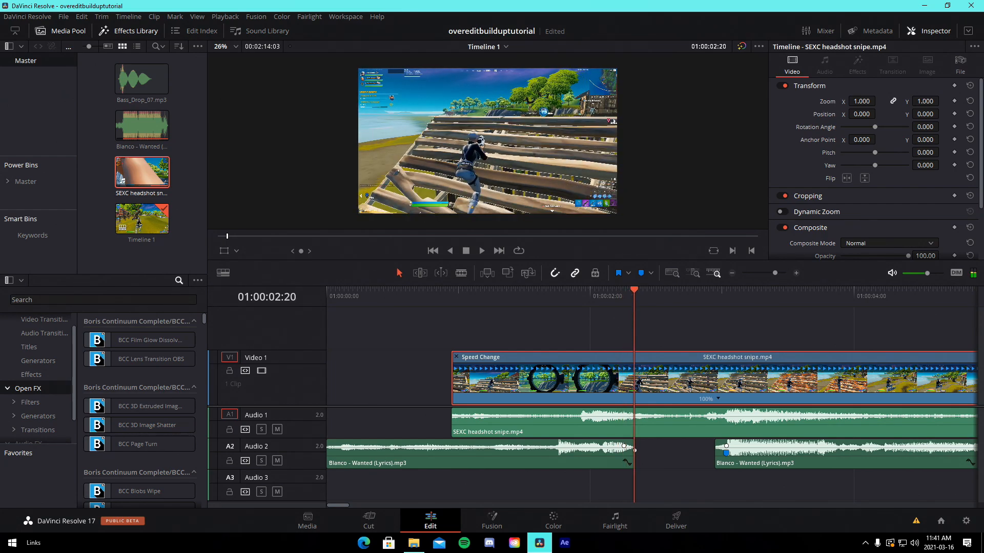
click(720, 398)
click(740, 414)
click(671, 318)
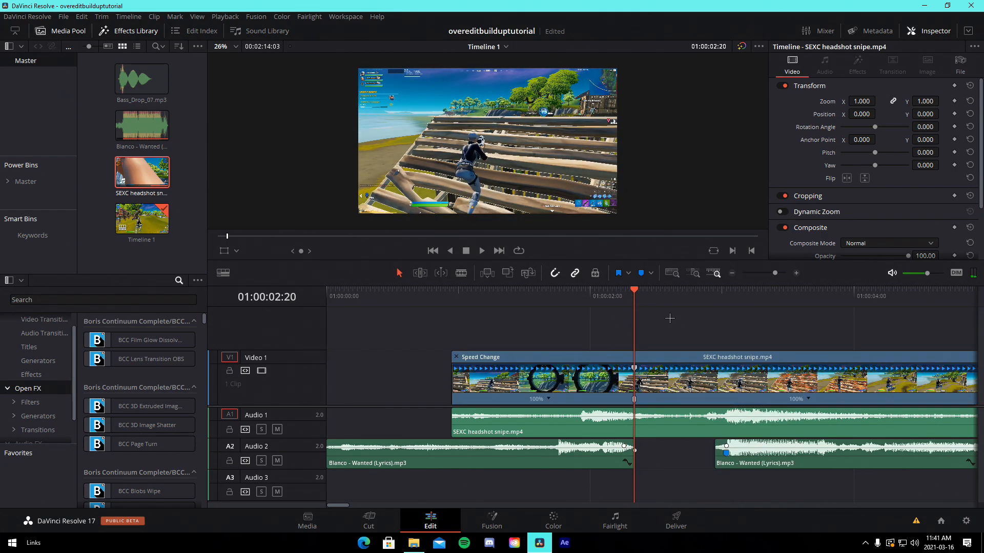
click(684, 297)
drag(685, 297, 717, 309)
click(808, 398)
click(829, 414)
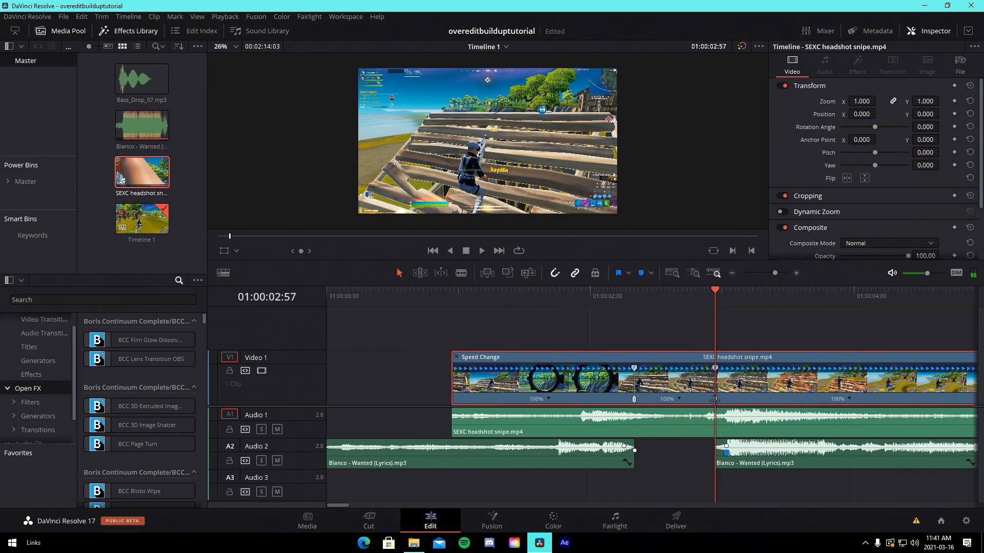
Set the middle retime segment's speed to 10% and shorten that slowed section
click(682, 399)
mouse_move(734, 438)
click(777, 441)
drag(775, 273, 772, 272)
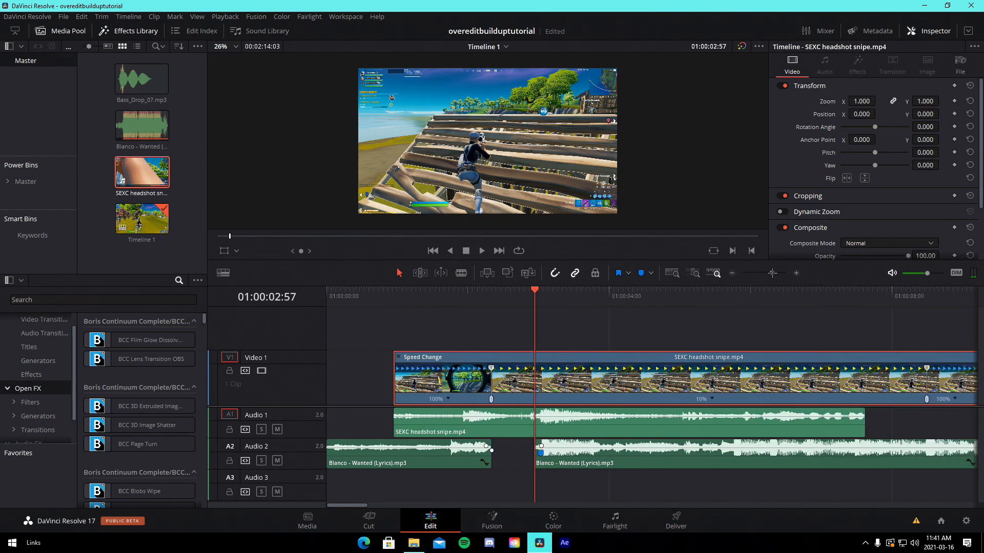
drag(927, 399, 582, 399)
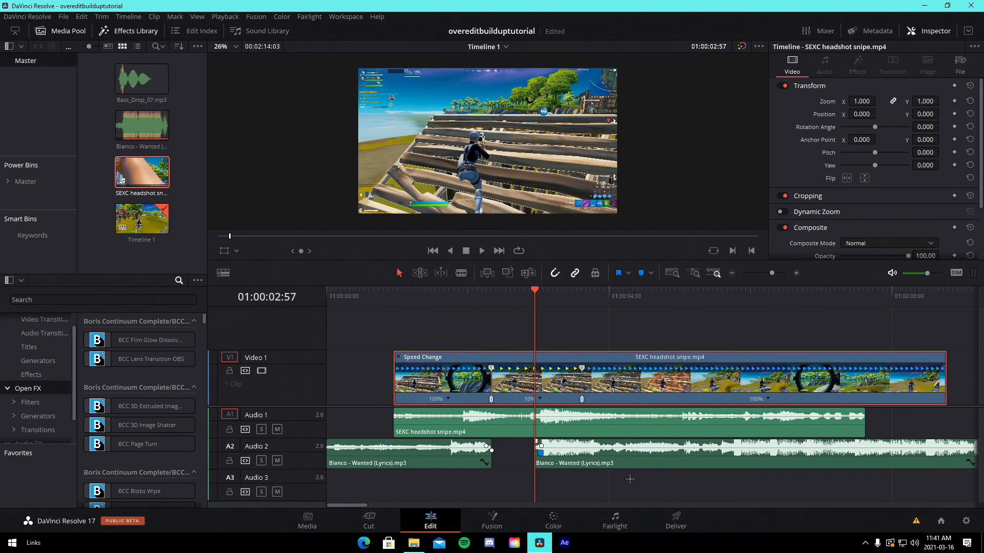
drag(634, 494, 581, 438)
click(486, 325)
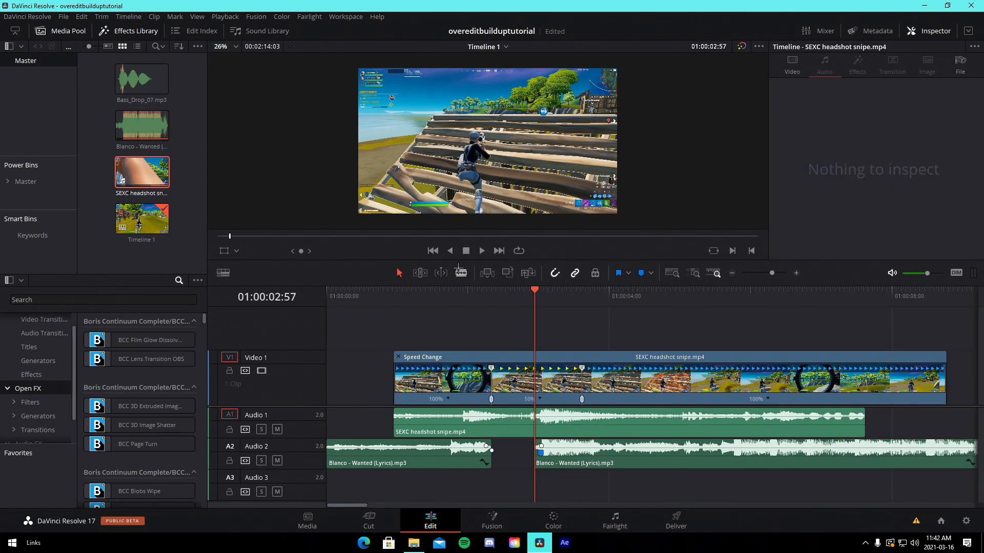
Split the headshot clip's audio at the playhead and shift the later audio segments to the slowed section's end
key(b)
click(535, 431)
key(a)
drag(622, 496, 575, 423)
drag(576, 429, 620, 436)
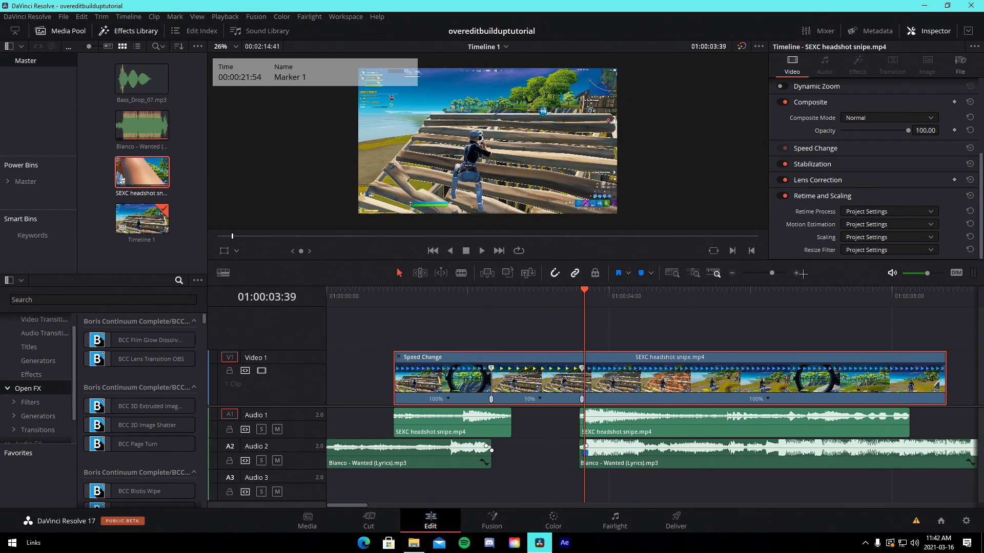
Set the headshot clip's Retime Process to Optical Flow
scroll(871, 185, up, 3)
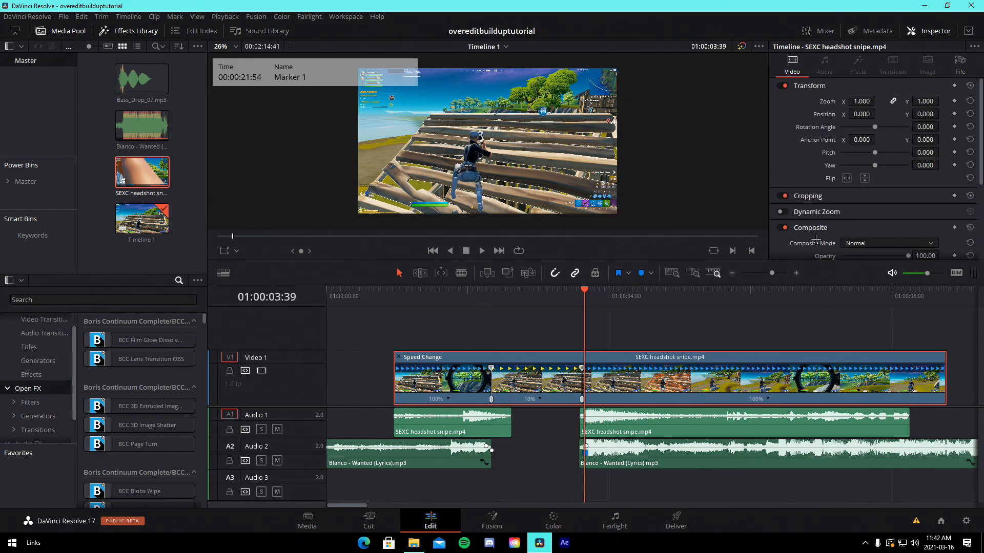
scroll(830, 207, down, 3)
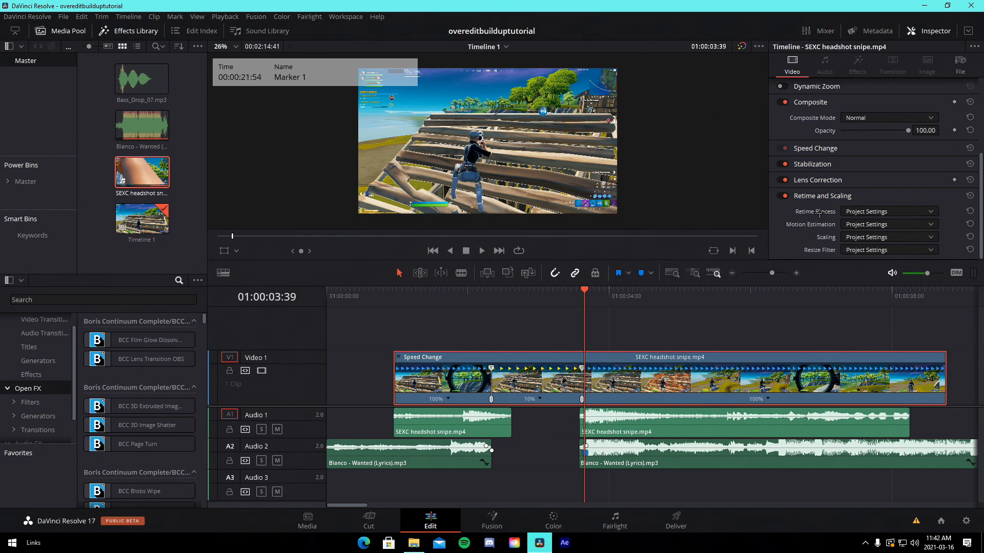
click(858, 213)
click(865, 258)
click(666, 334)
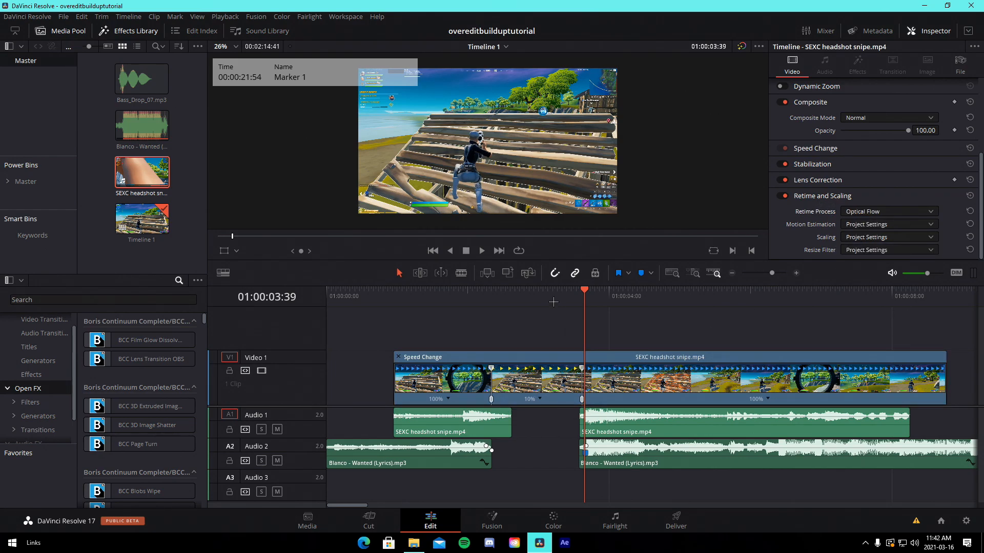
Nudge the second speed point and reset the final retime segment to 100% speed
scroll(547, 302, up, 3)
drag(647, 301, 647, 313)
drag(643, 403, 636, 404)
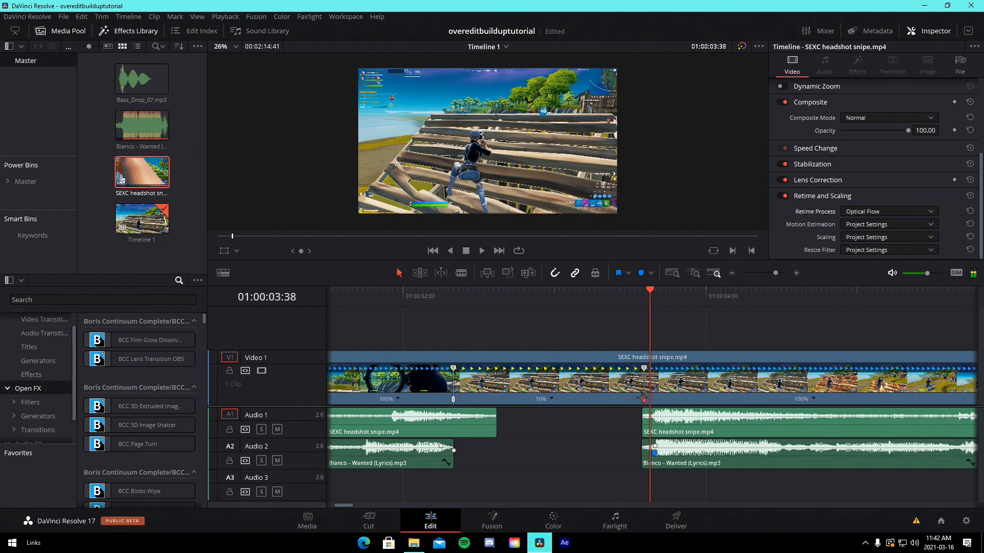
drag(642, 303, 658, 298)
click(810, 398)
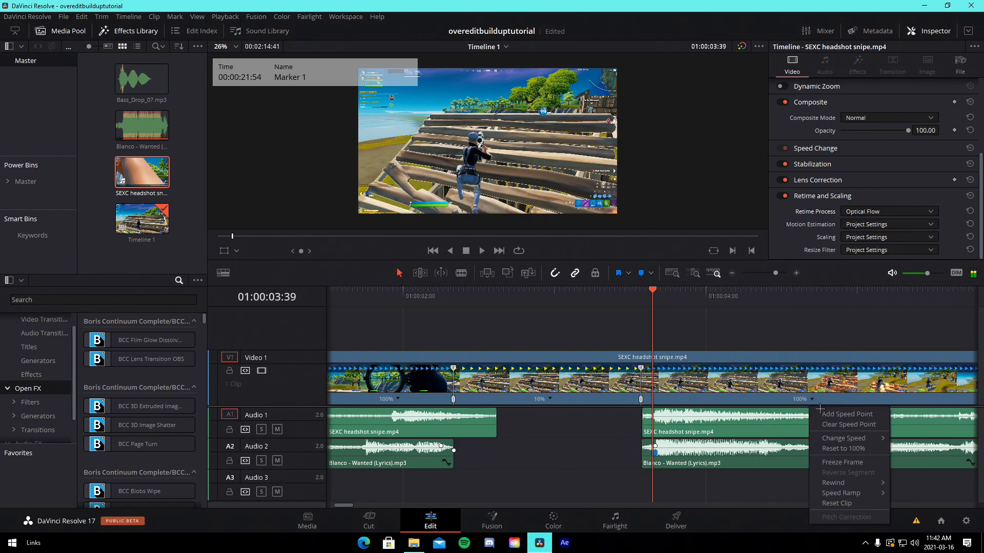
click(835, 445)
drag(774, 275, 780, 273)
Apply a speed ramp option to the short segment after the slowed section
click(638, 400)
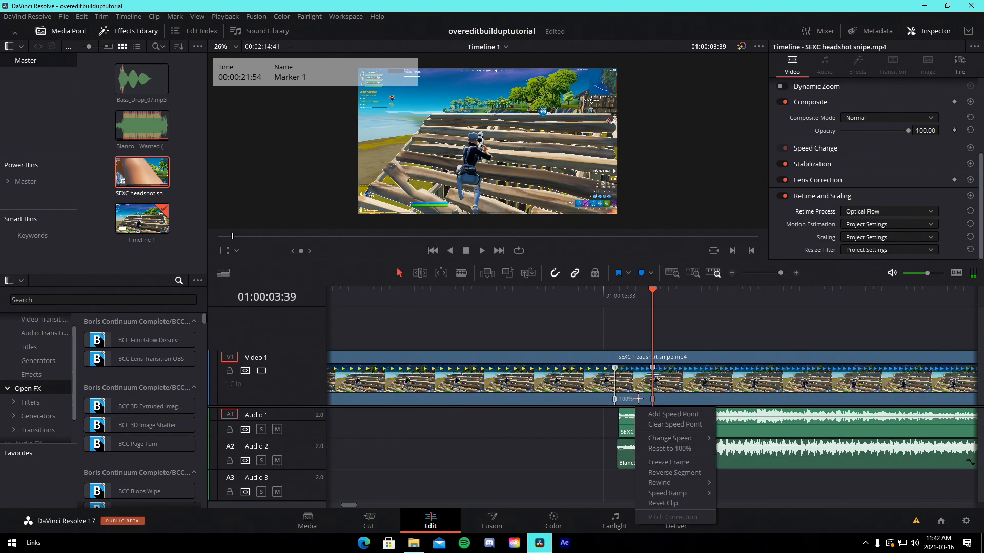
mouse_move(686, 438)
click(742, 509)
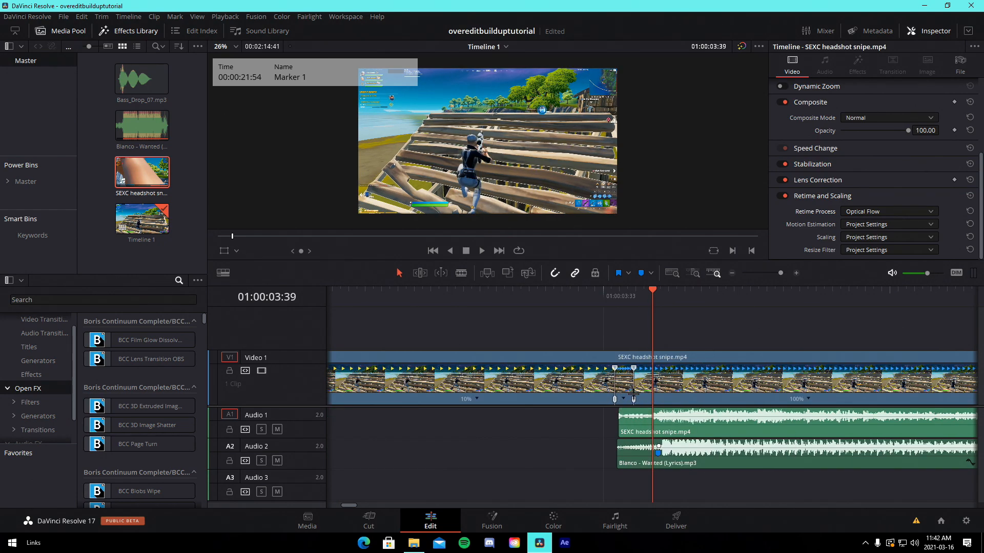
Speed up the short segment after the slowed section to about 621%
click(634, 397)
mouse_move(633, 399)
mouse_down()
mouse_move(654, 400)
mouse_move(640, 368)
mouse_move(652, 401)
mouse_up()
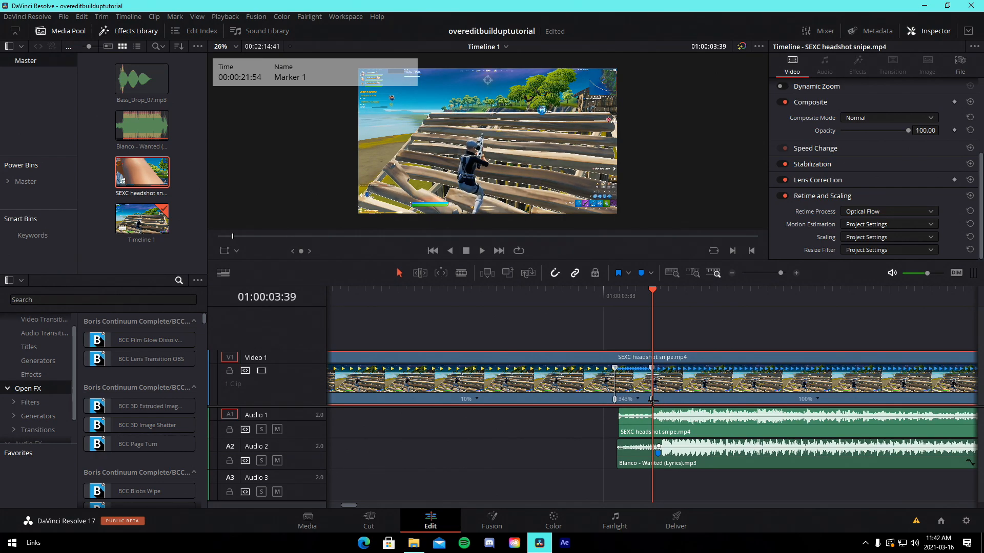
drag(651, 368, 652, 404)
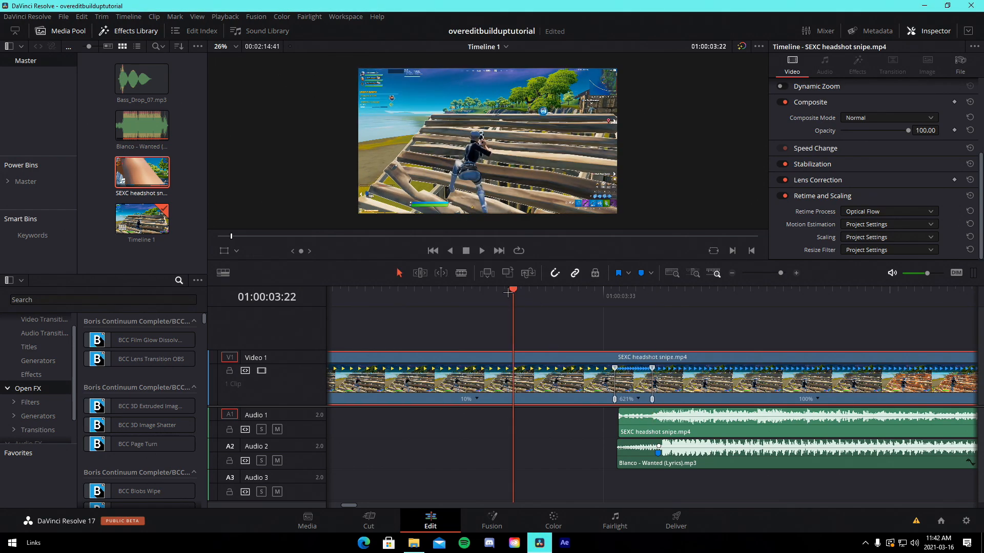
Adjust the position of the last speed point in the headshot clip's retime ramp
click(817, 399)
mouse_move(849, 438)
scroll(775, 342, down, 4)
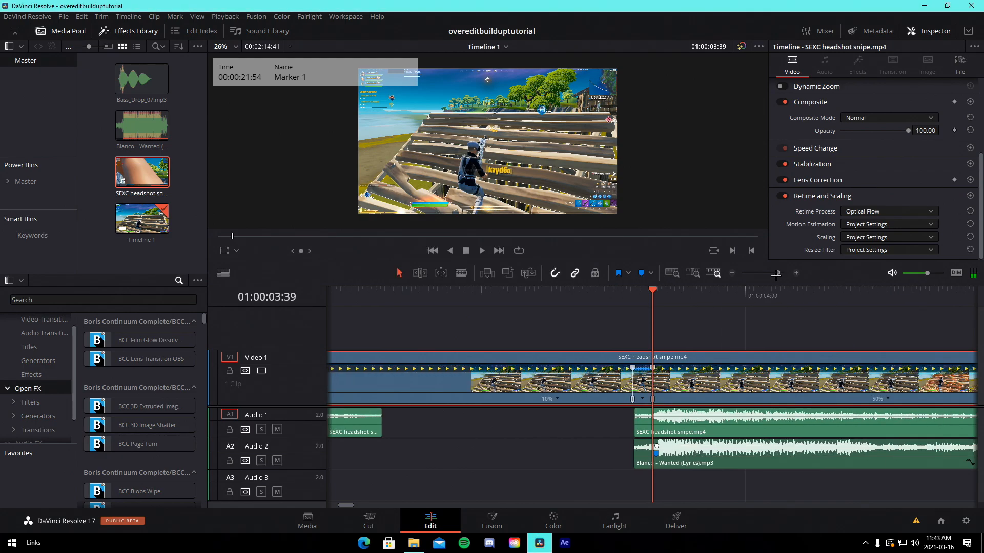
drag(781, 383, 615, 402)
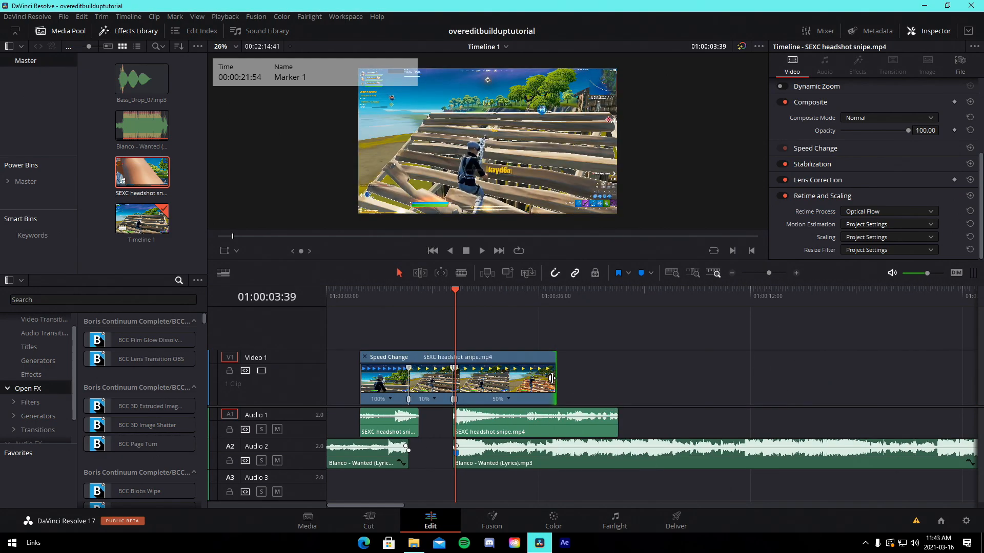
Play back the speed-ramped headshot clip from the start of the timeline
click(363, 297)
key(space)
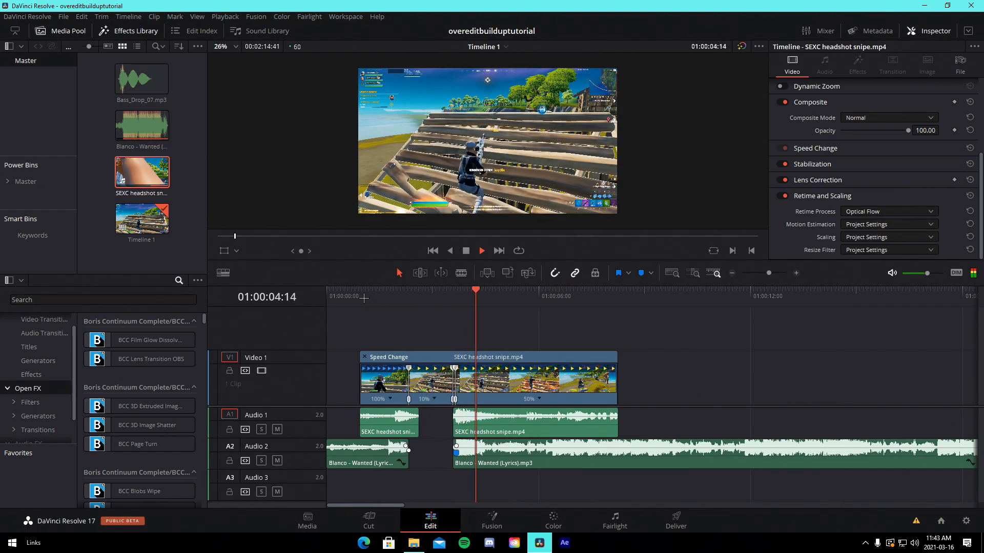
click(456, 293)
Close the retime speed controls on the headshot clip
drag(769, 276, 774, 273)
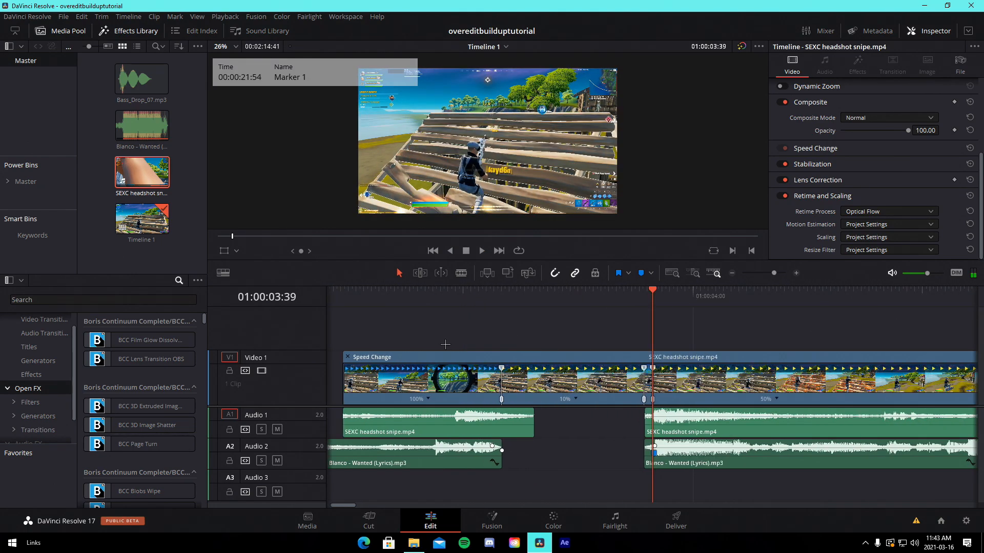
click(349, 358)
drag(469, 284, 527, 323)
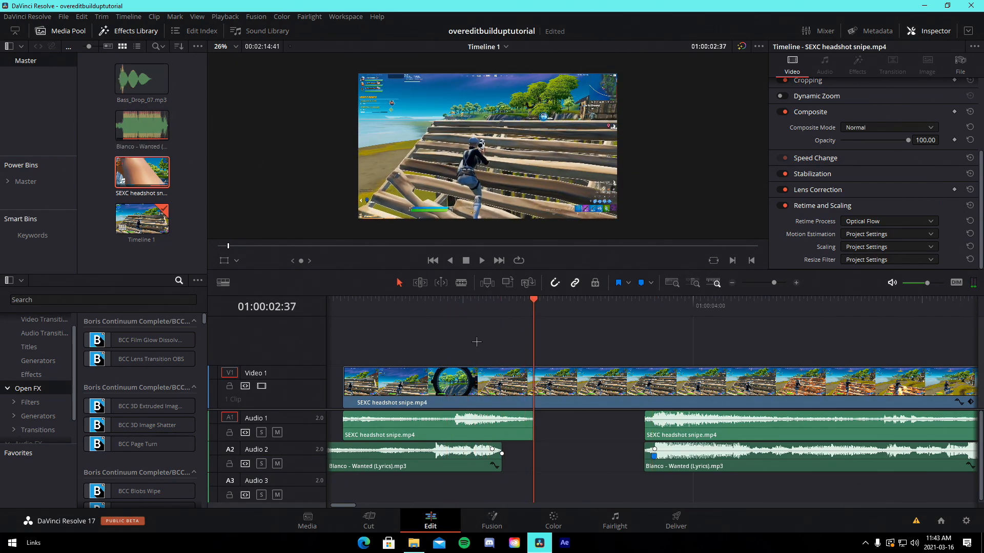
Add the Bass_Drop_07 audio clip to the Audio 3 track near the playhead
mouse_move(545, 320)
mouse_down()
mouse_move(674, 333)
mouse_move(656, 341)
mouse_up()
drag(141, 78, 476, 487)
drag(774, 283, 771, 286)
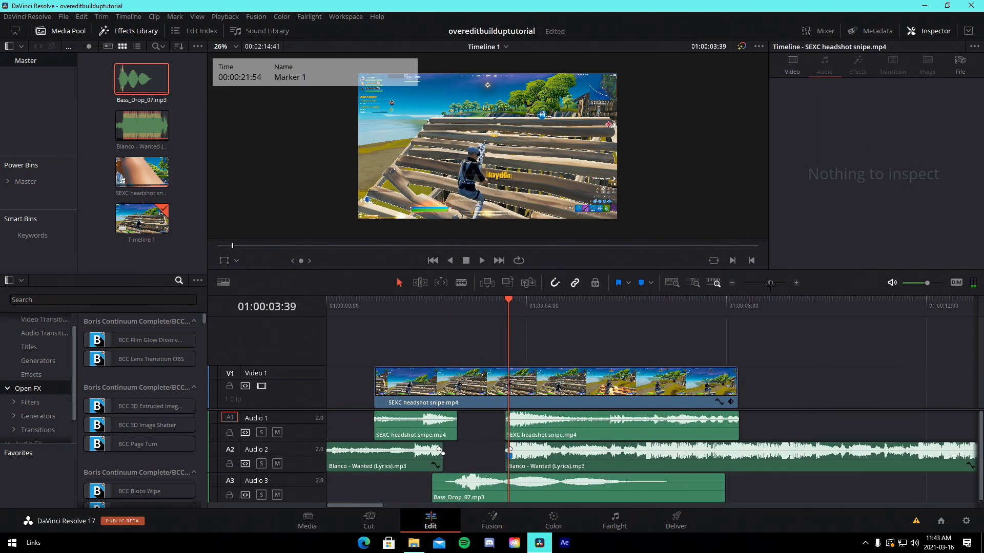
Reverse the Bass_Drop_07 clip with Change Clip Speed using a negative speed
right_click(525, 486)
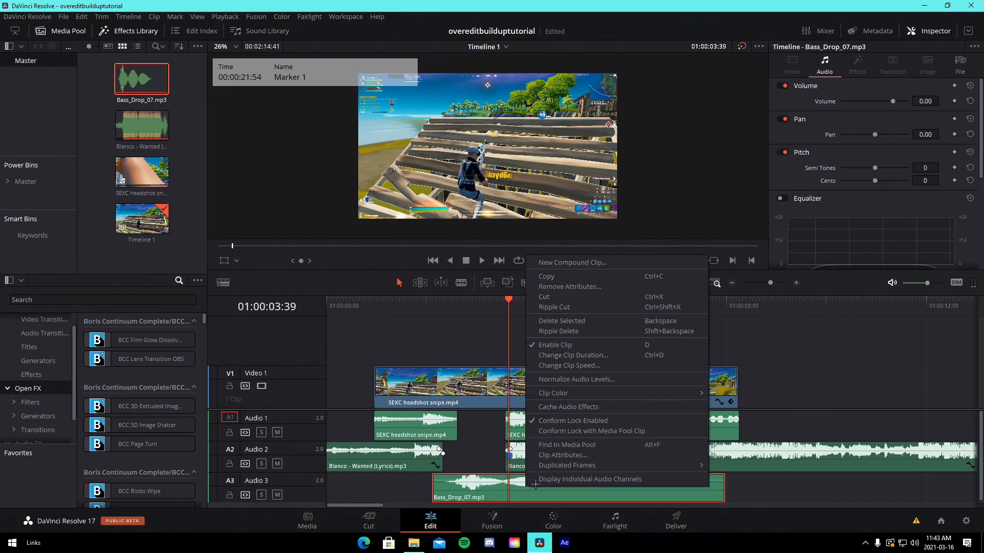
click(580, 365)
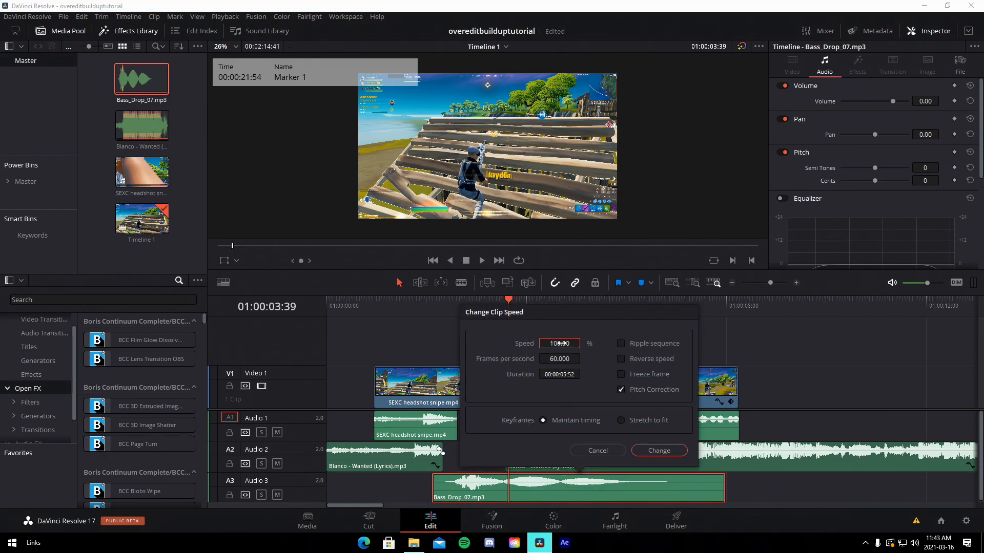
text(-10)
key(Return)
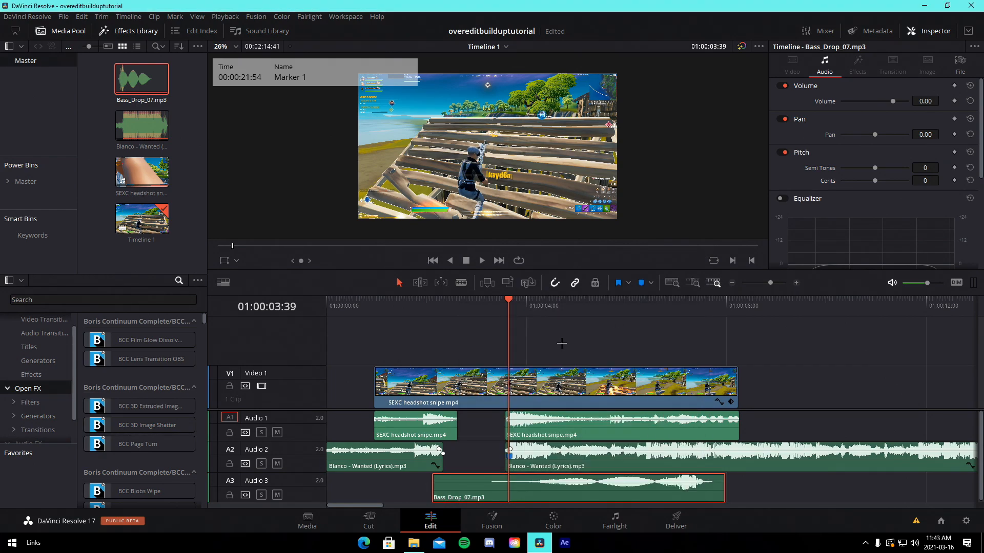
Trim the reversed bass drop and line it up with the end of the first music section
drag(584, 484, 479, 486)
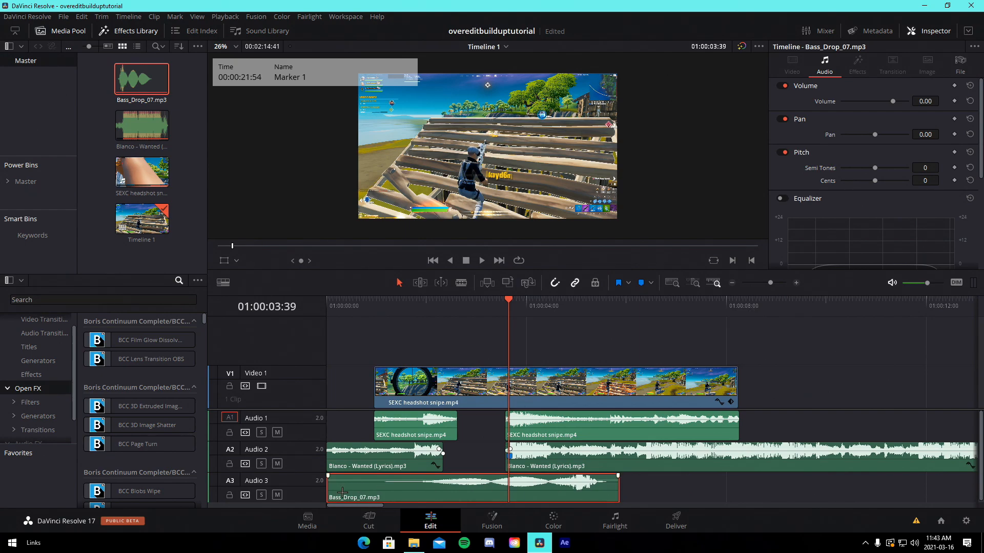
drag(328, 492, 479, 491)
drag(552, 489, 495, 489)
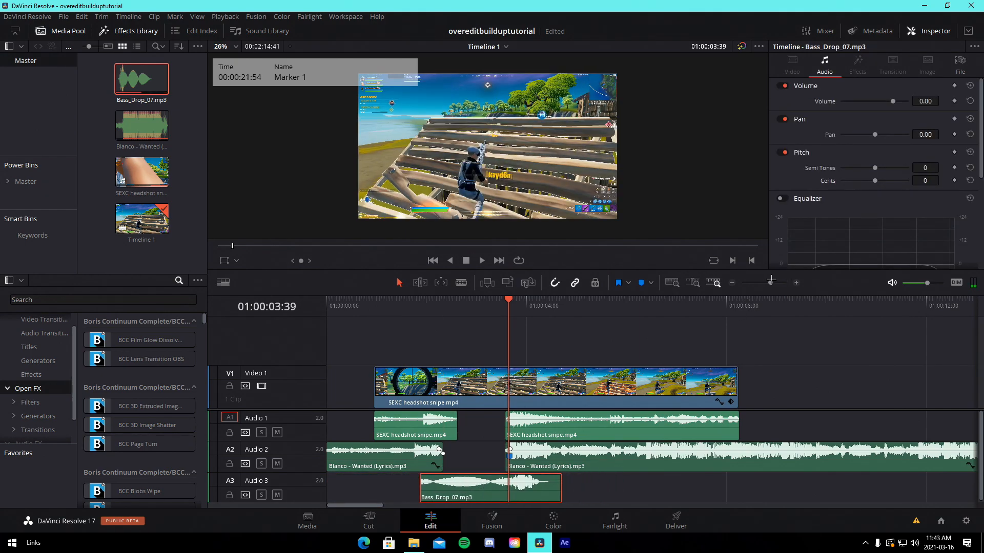
drag(771, 281, 775, 283)
drag(689, 486, 664, 487)
drag(356, 485, 455, 487)
click(456, 307)
drag(775, 283, 783, 283)
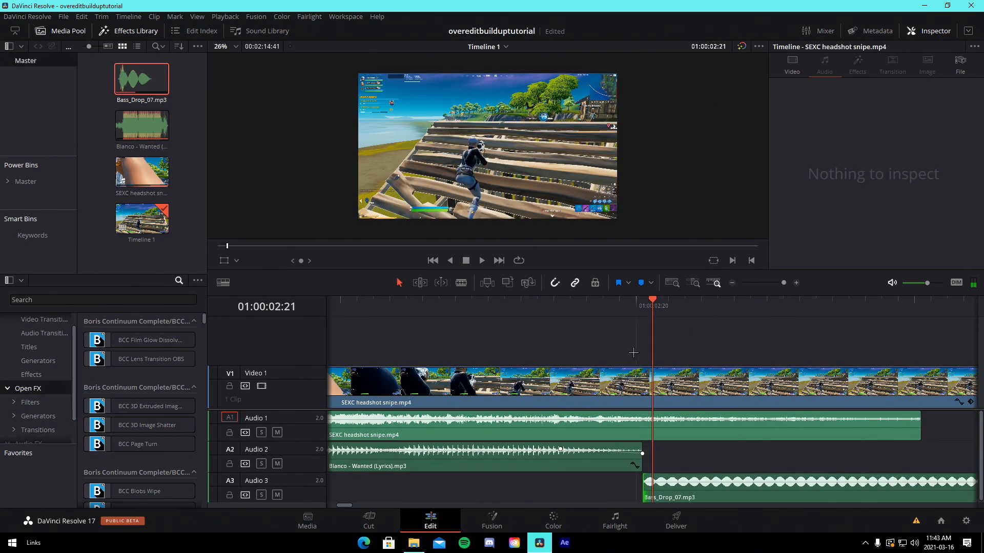
Step back five frames and move the bass drop clip so it starts at the playhead
key(Left)
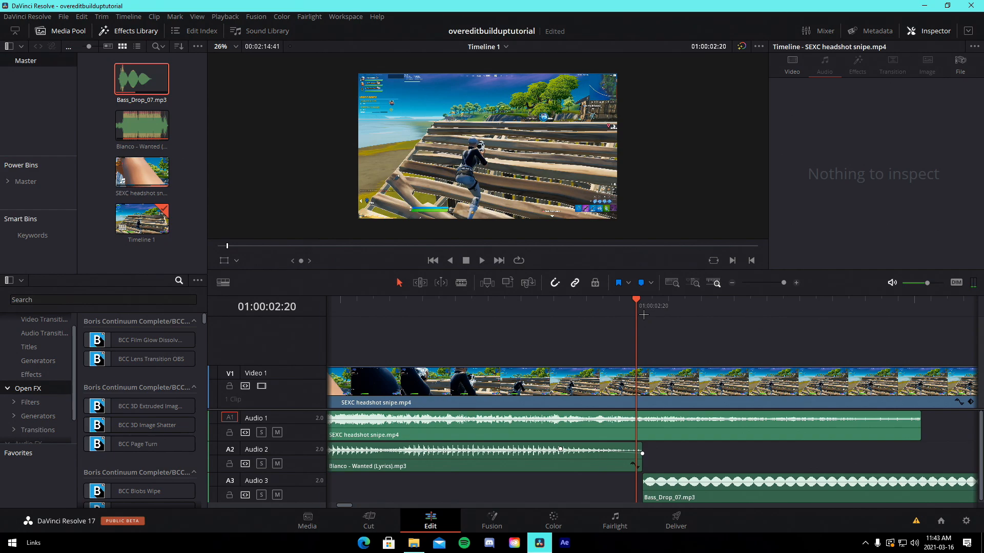
key(Left)
key(Left)
key(Left)
key(Left)
key(Left)
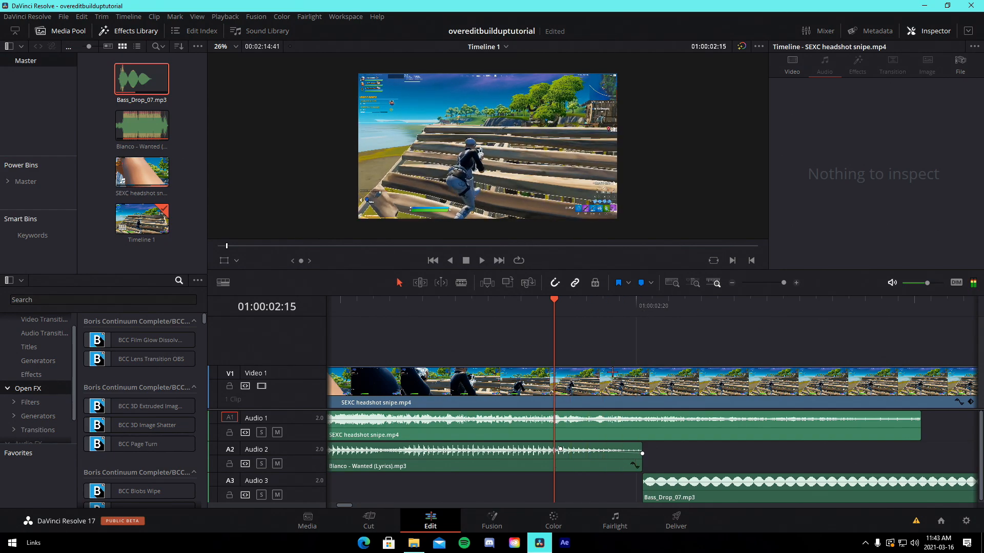
drag(648, 496, 558, 496)
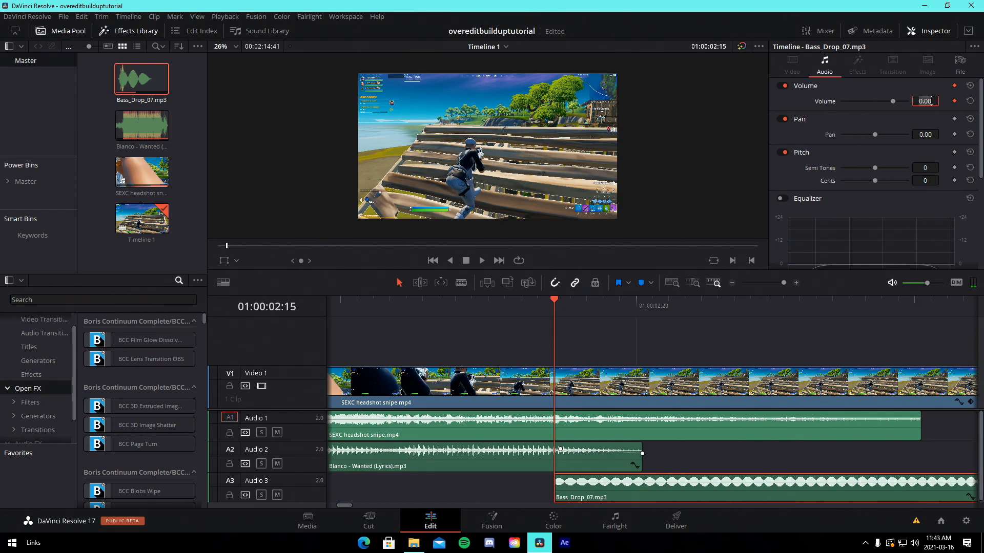
Keyframe the bass drop volume at -20 at the playhead and at 0 a few frames later
click(931, 101)
text(-20)
key(Return)
key(Right)
key(Right)
key(Right)
key(Right)
key(Right)
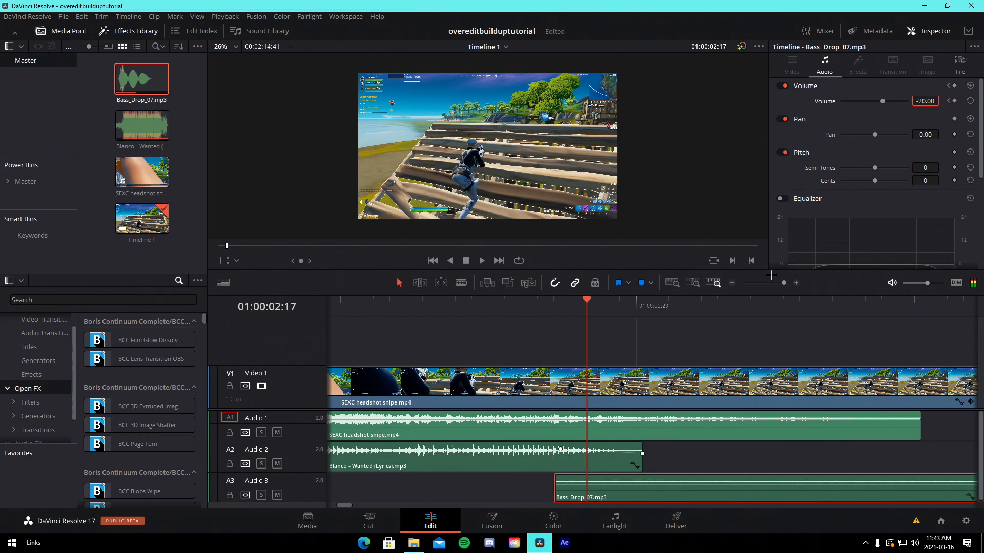
click(932, 102)
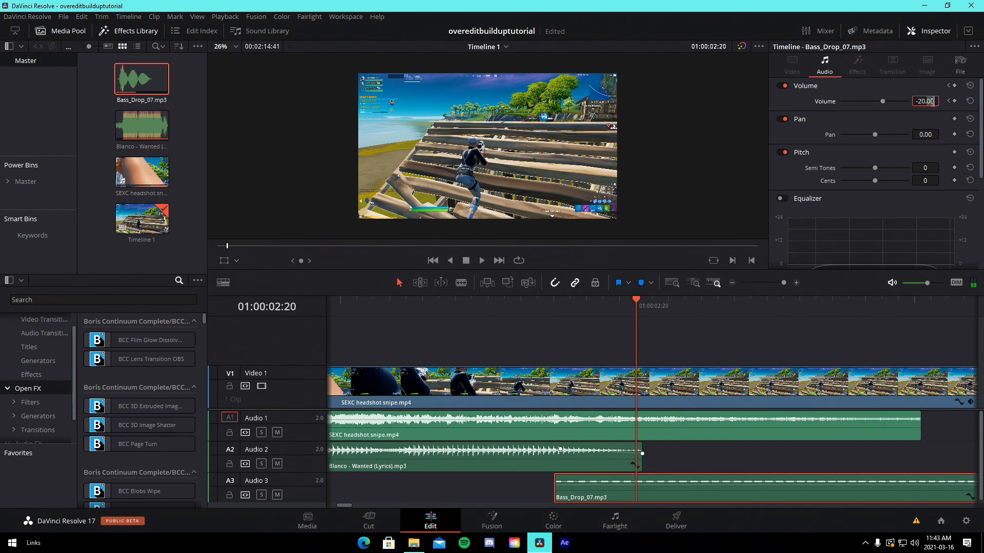
key(BackSpace)
key(BackSpace)
text(0)
key(Return)
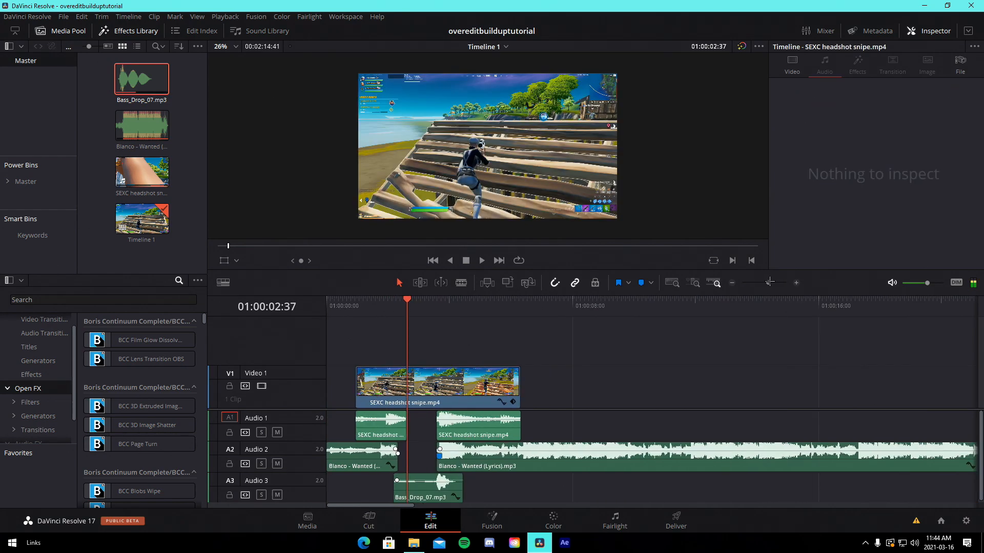
Save the project
drag(767, 285, 771, 285)
key(ctrl+s)
click(479, 311)
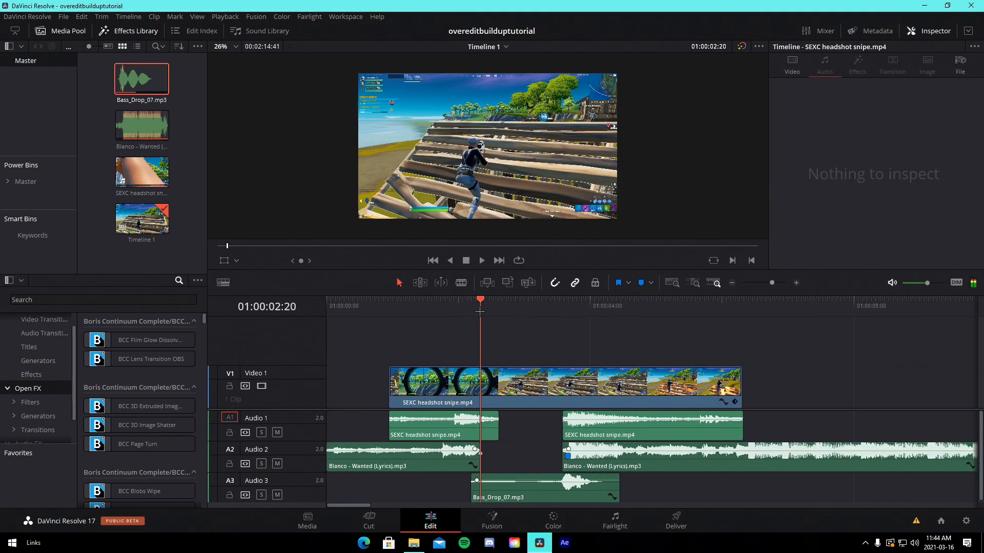
click(28, 374)
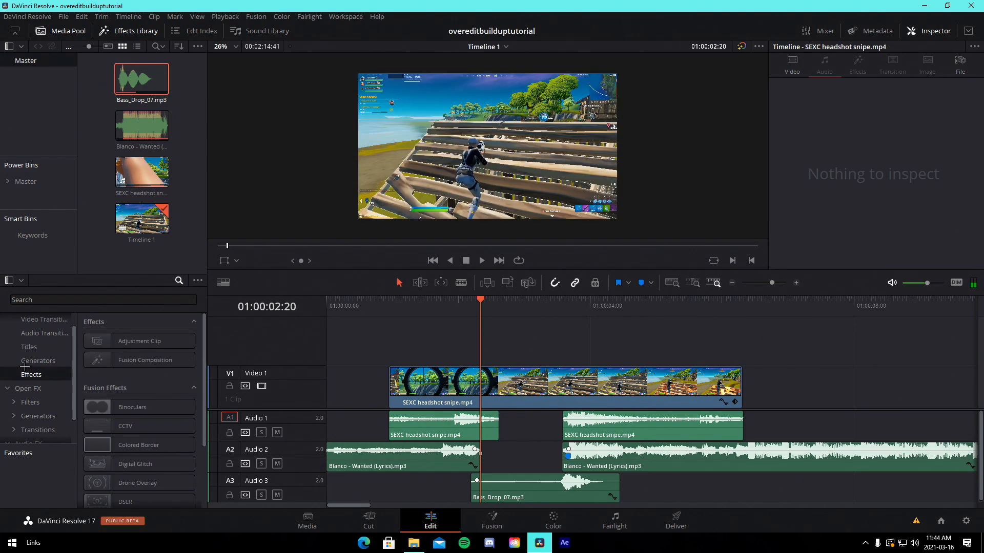
drag(139, 341, 495, 345)
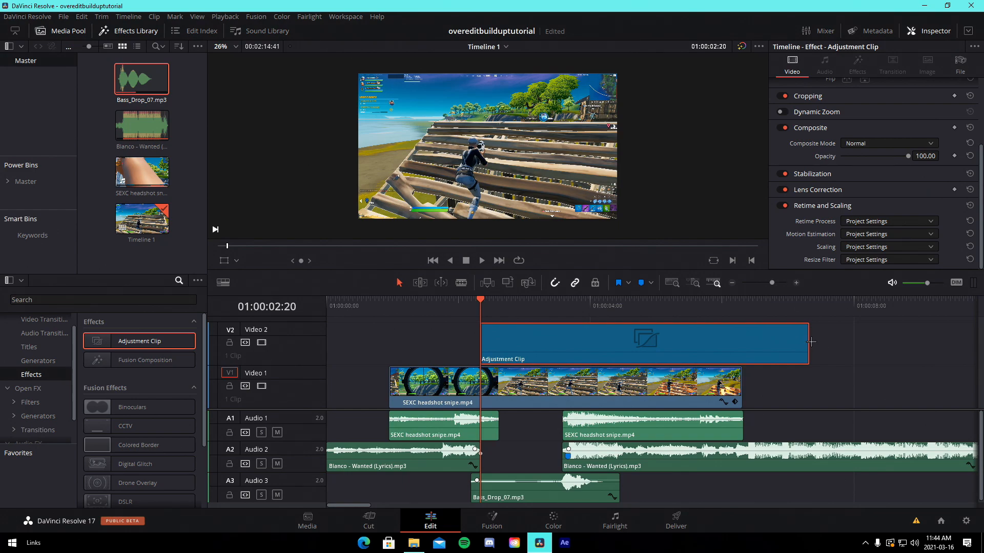
drag(810, 342, 566, 342)
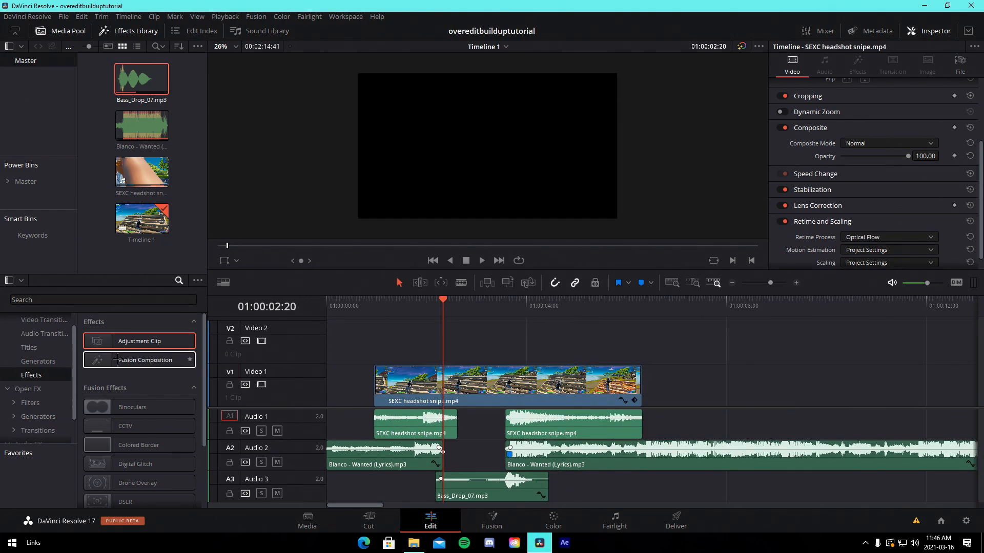
Add an Adjustment Clip on Video 2 starting at the playhead and trim it to a short section
drag(140, 340, 505, 357)
drag(695, 344, 508, 344)
drag(770, 282, 775, 282)
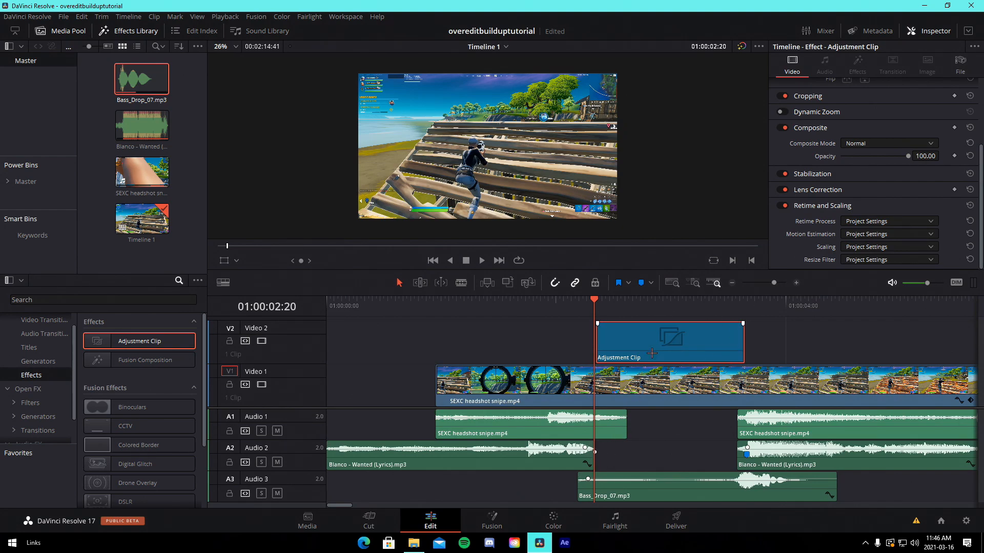
drag(774, 283, 782, 283)
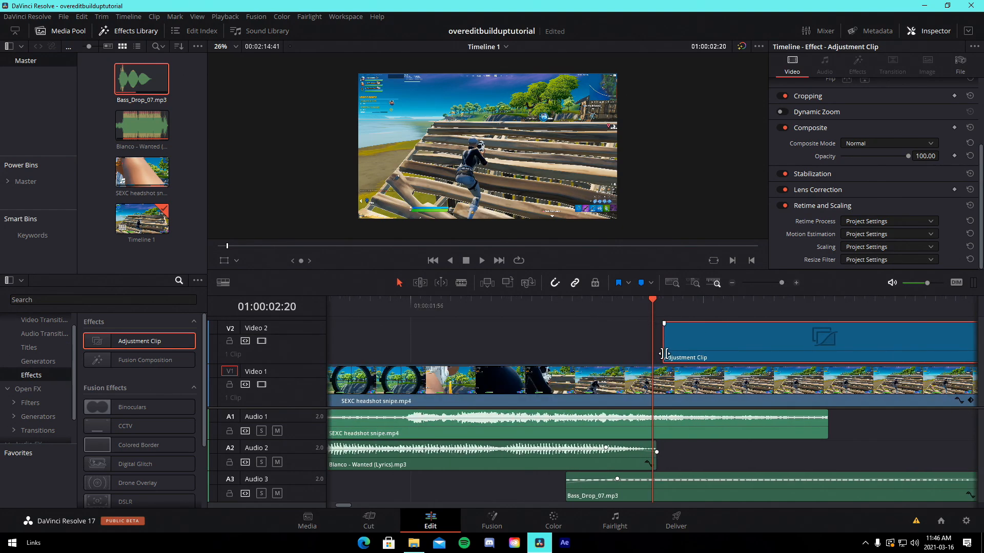
drag(664, 354, 654, 353)
drag(782, 283, 775, 283)
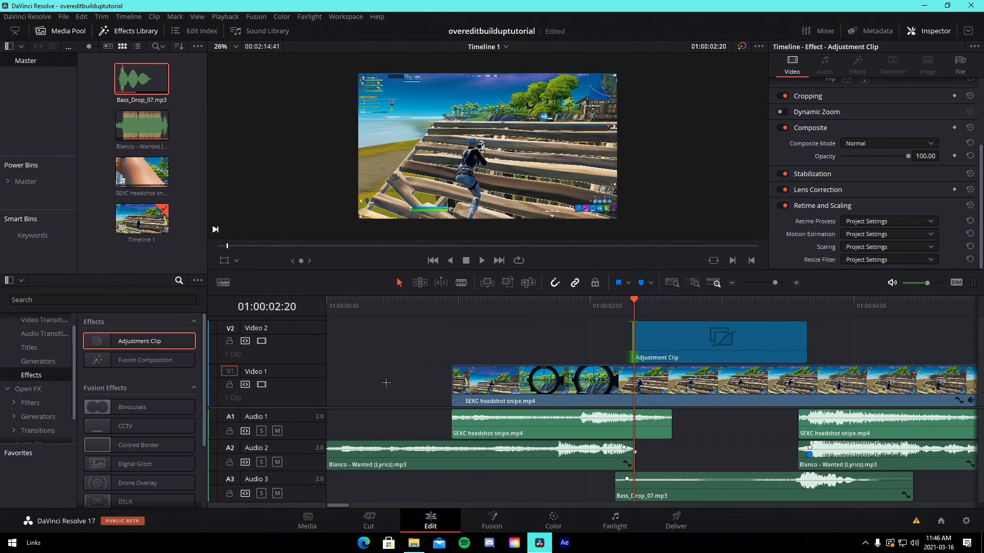
Open the adjustment clip in Fusion and insert an S_BlurMoCurves node between MediaIn1 and MediaOut1
click(741, 334)
click(493, 521)
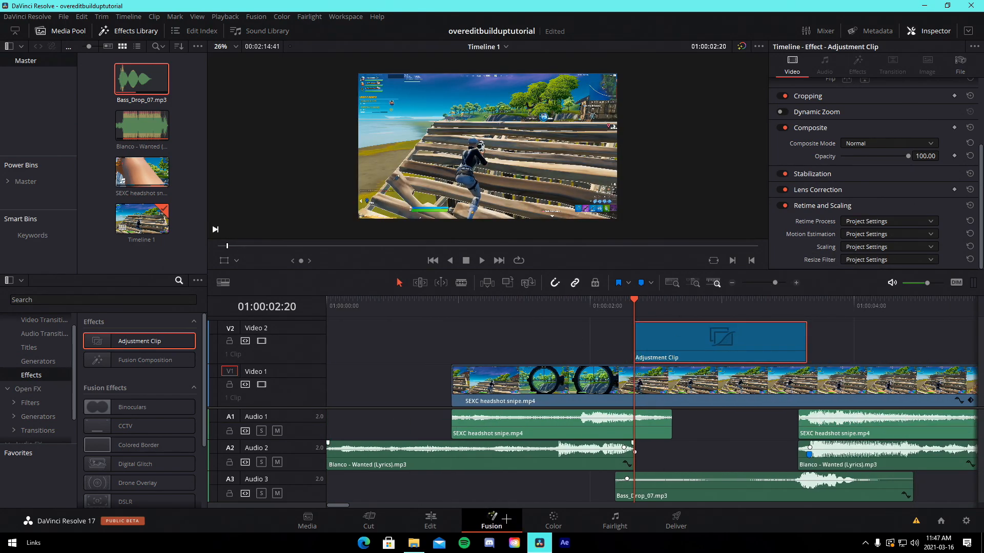
key(shift+space)
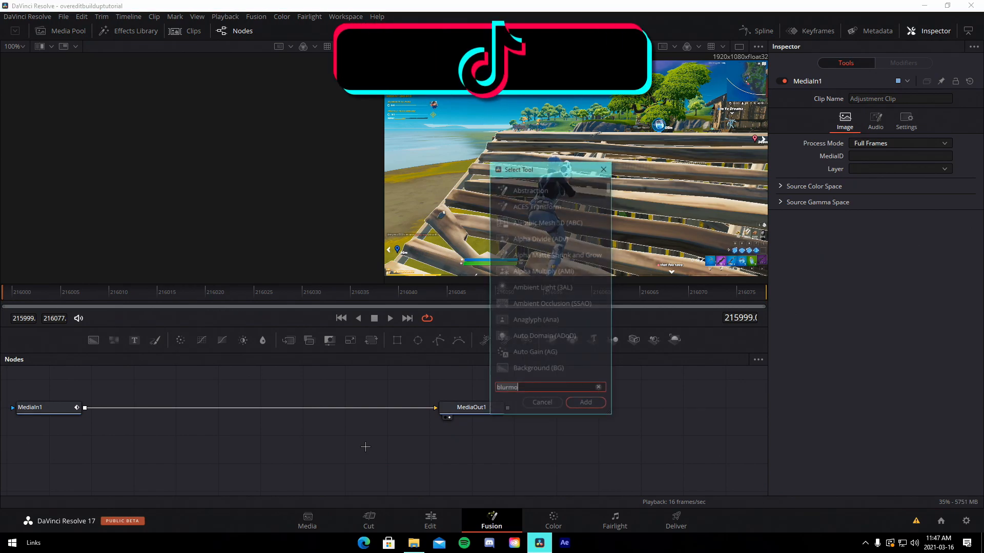
text(blurmo)
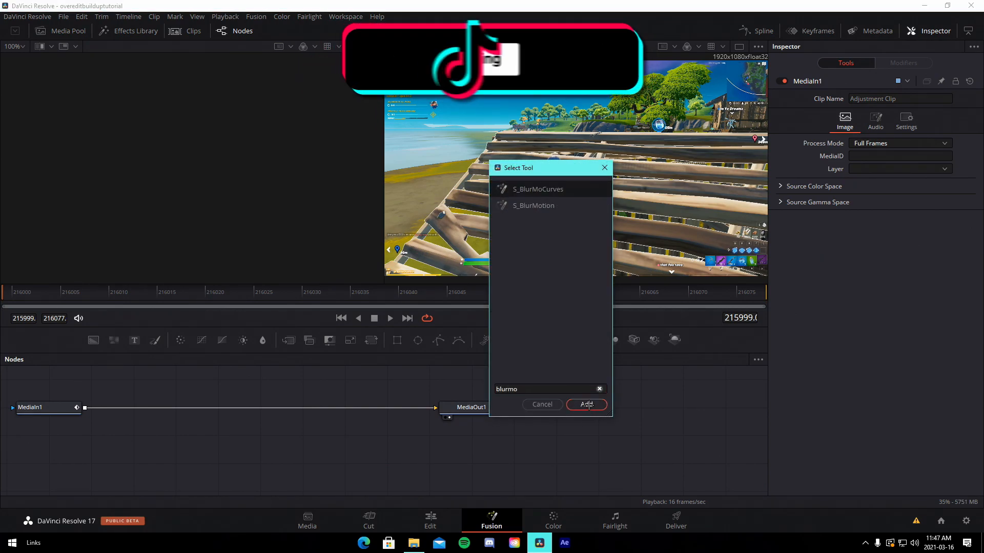
key(Return)
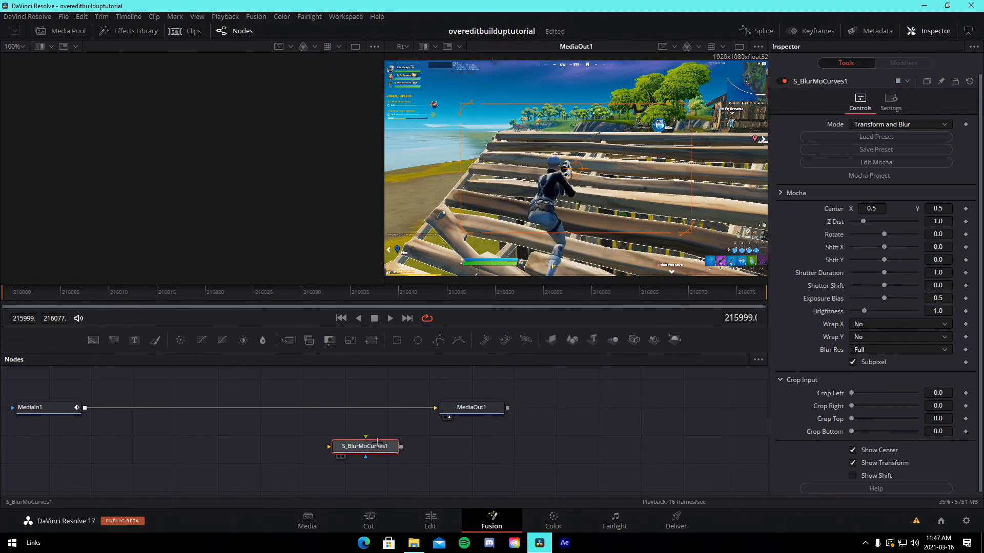
drag(365, 447, 290, 409)
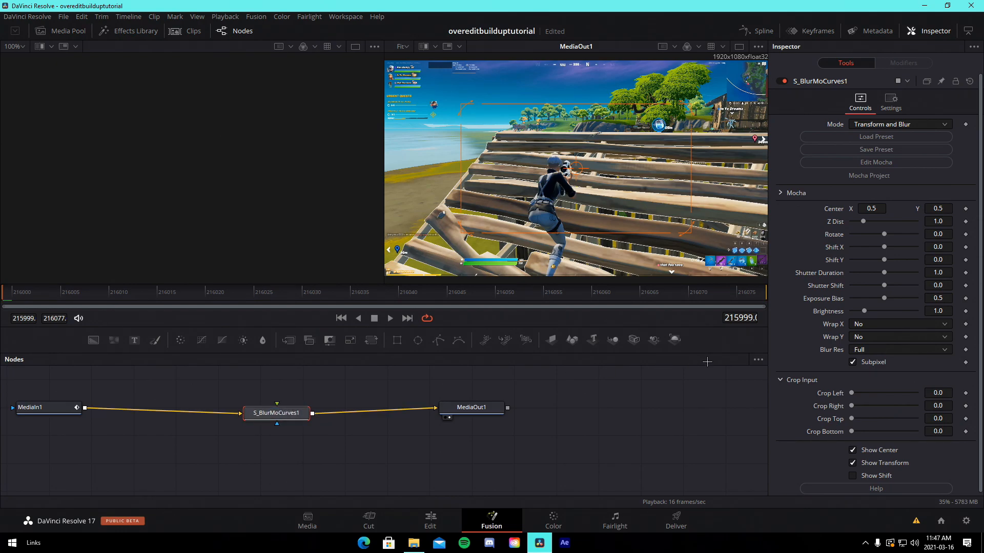
Add a Z Dist keyframe at the first frame, then at frame 216055 set Z Dist to 0.85 and Rotate to 5
click(966, 222)
drag(236, 292, 496, 293)
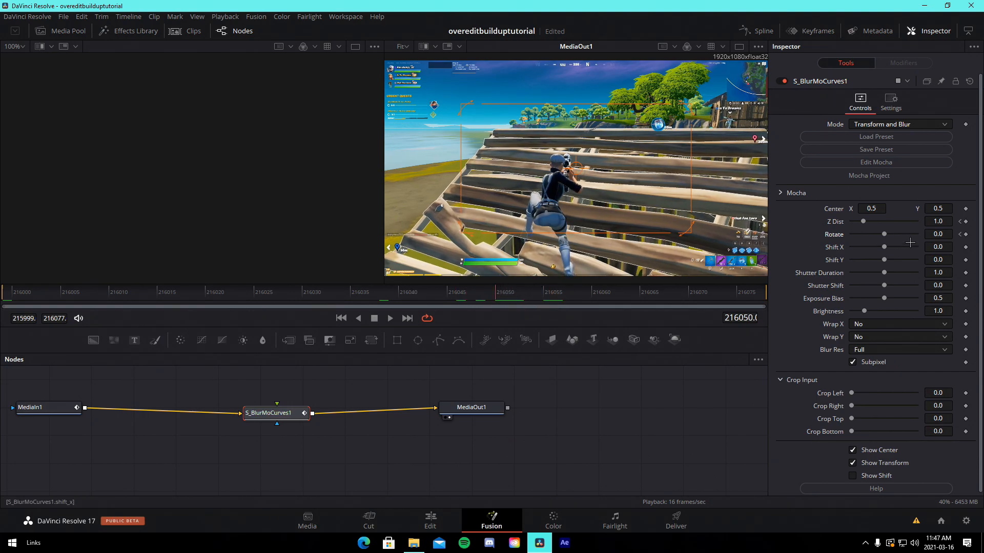
click(545, 294)
click(943, 221)
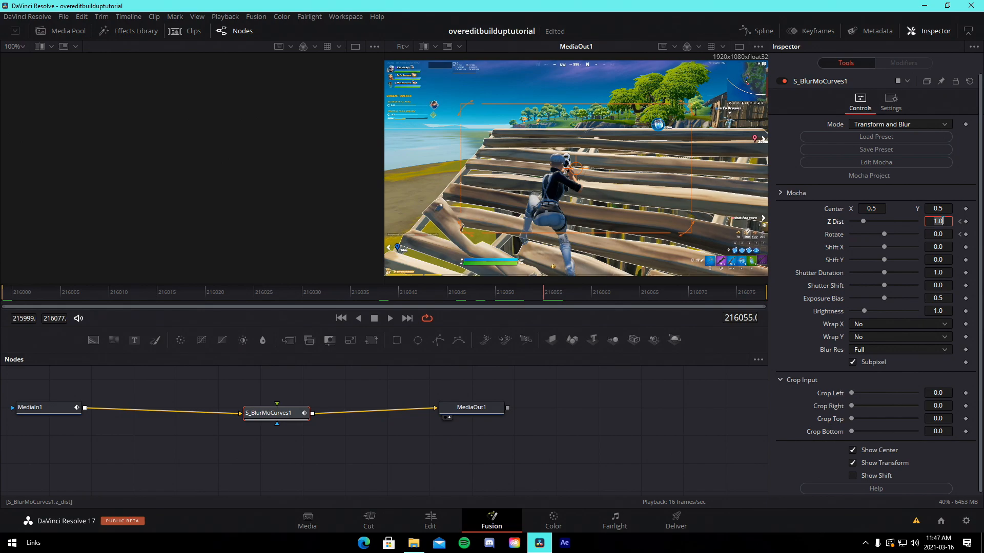
text(.85)
key(Tab)
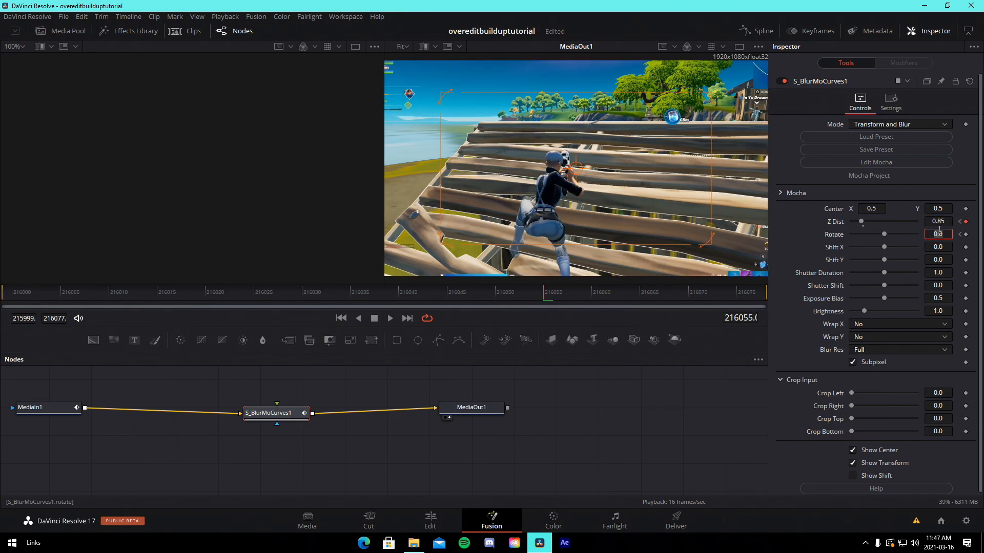
text(5)
key(Tab)
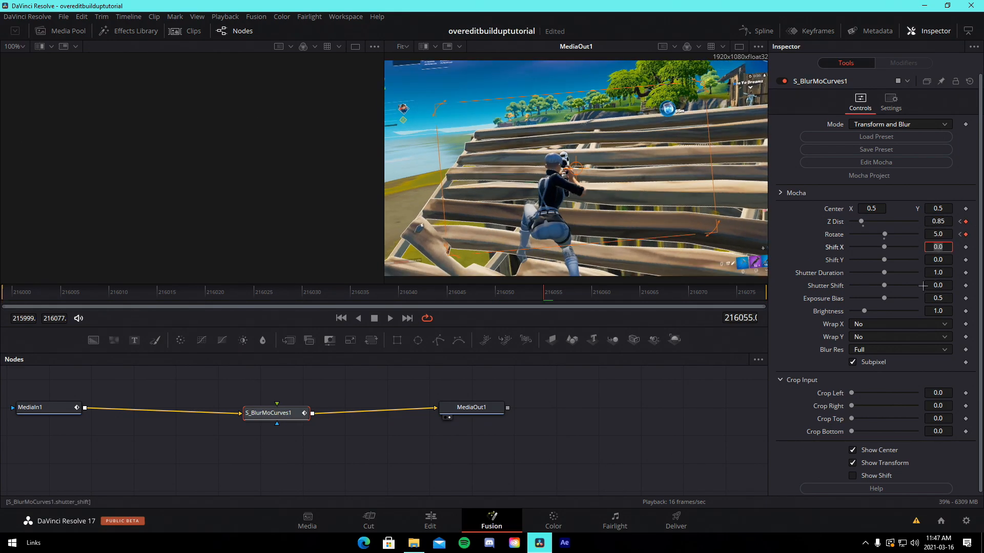
Set both Wrap X and Wrap Y of the S_BlurMoCurves node to Reflect
click(901, 324)
click(866, 361)
click(871, 336)
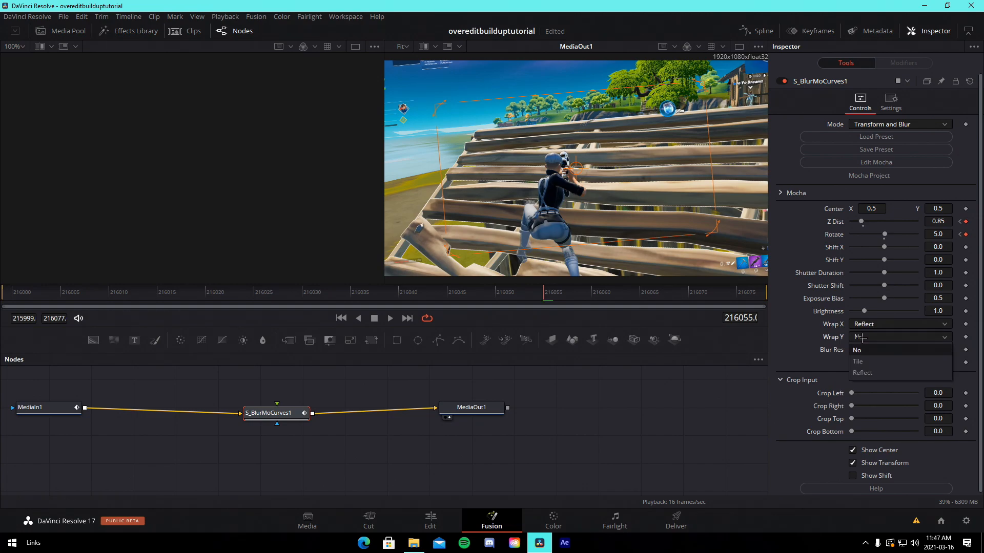
click(866, 373)
Play back the shake effect and save the project
key(space)
key(ctrl+s)
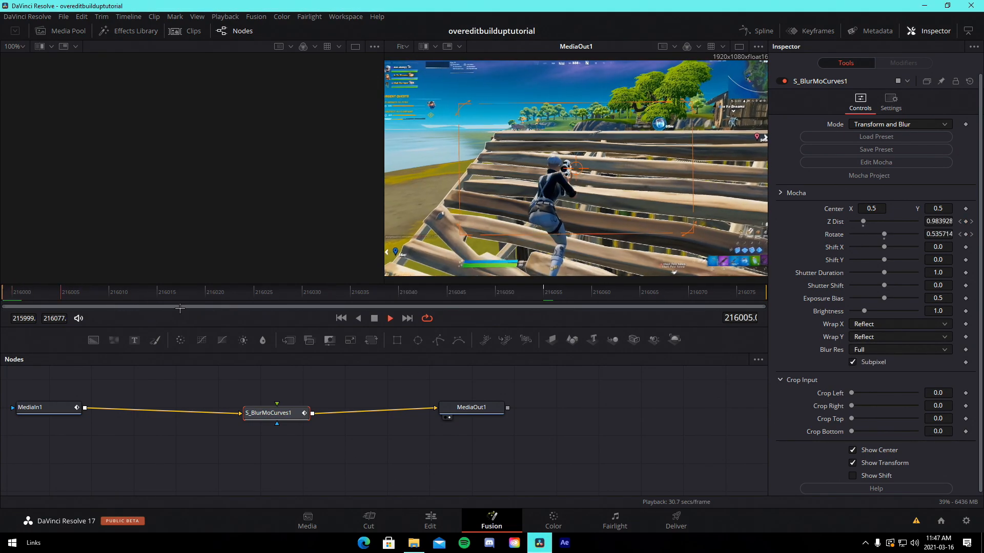
key(space)
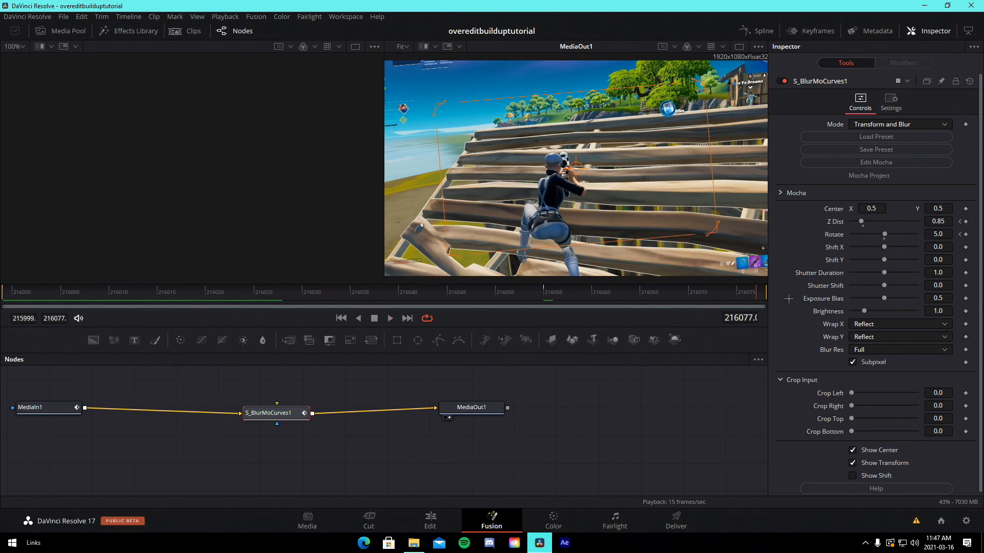
At the clip's last frame, set Z Dist to 1 so the shake returns to normal
click(943, 221)
text(1)
key(Tab)
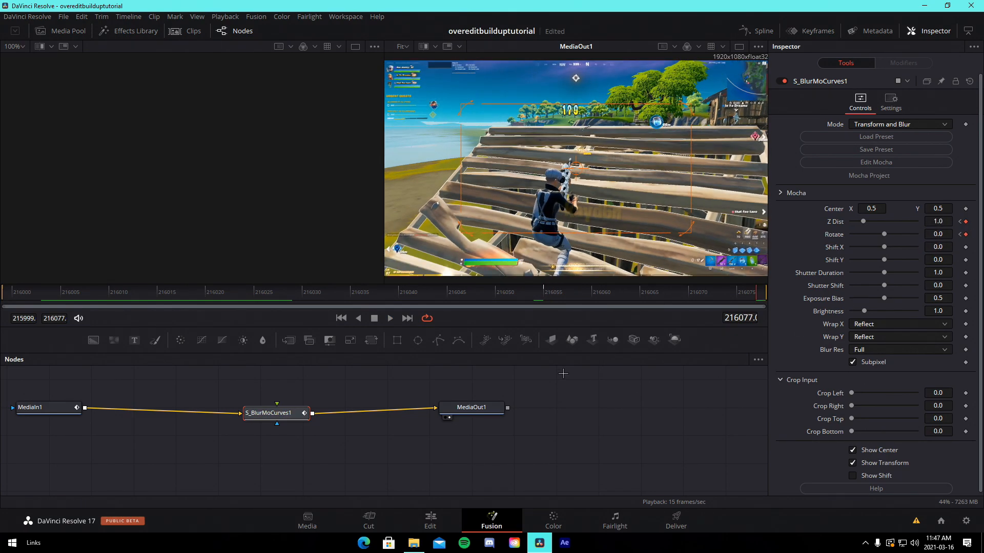
click(545, 292)
click(758, 294)
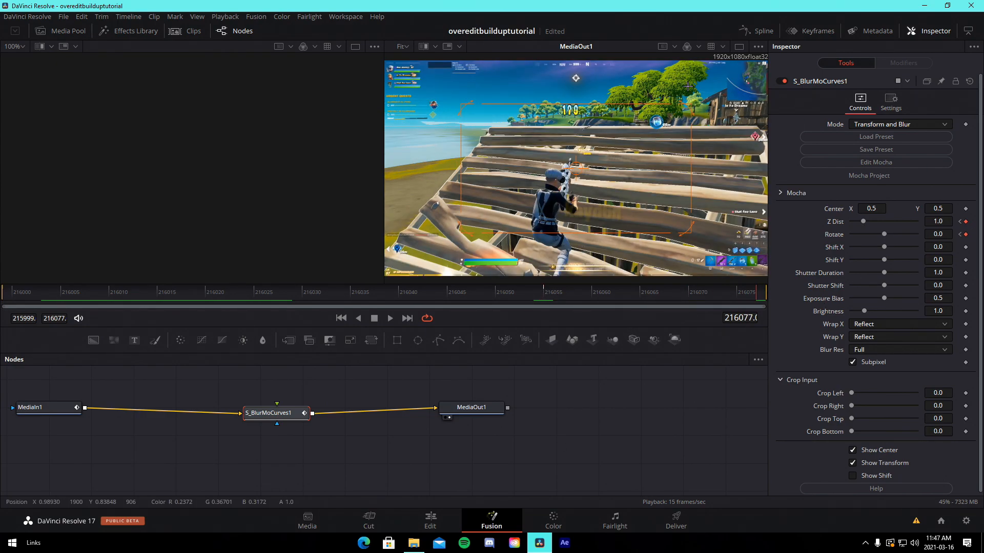
In the Spline editor, smooth the Z Dist keyframes and pull their handles into a sharp ease curve
click(756, 30)
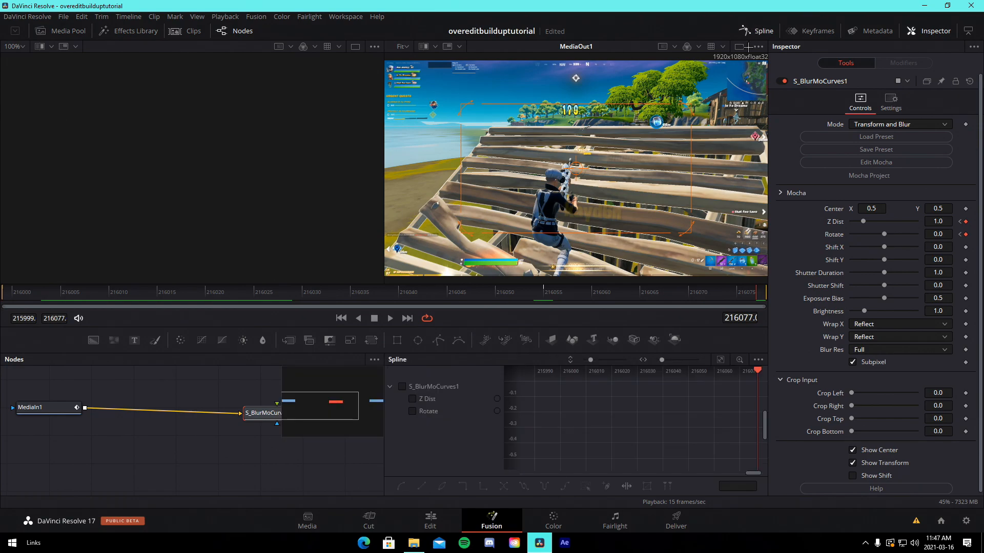
drag(382, 395, 237, 397)
click(263, 399)
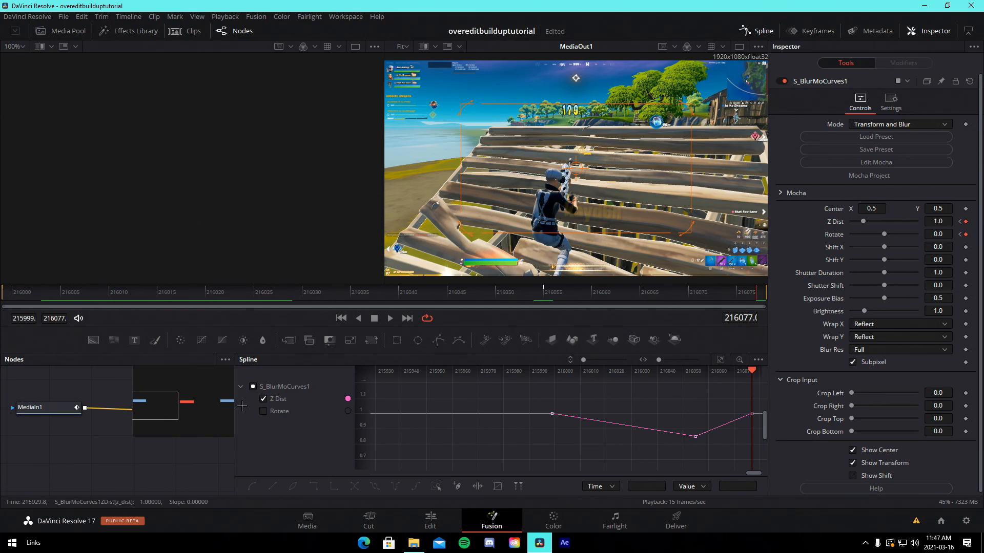
click(719, 359)
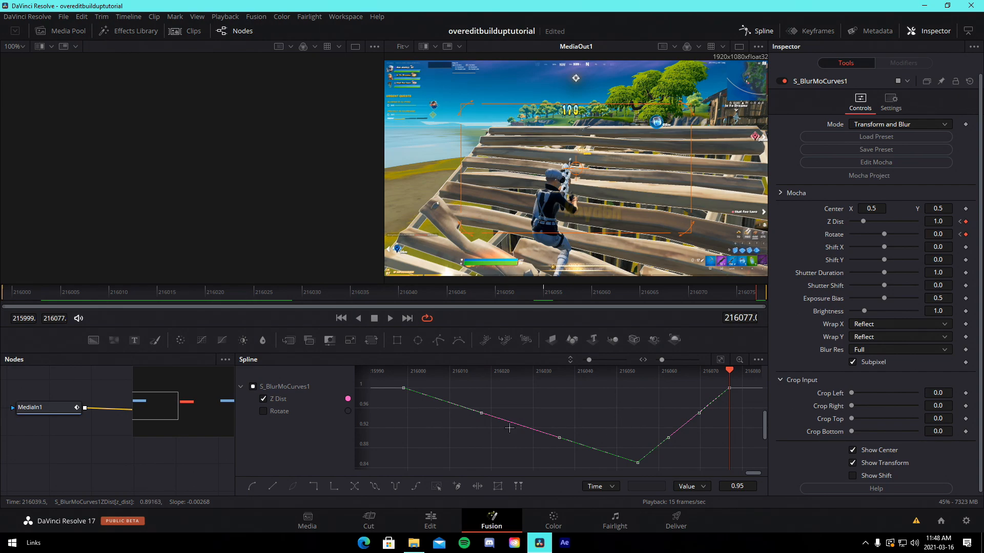
key(shift+s)
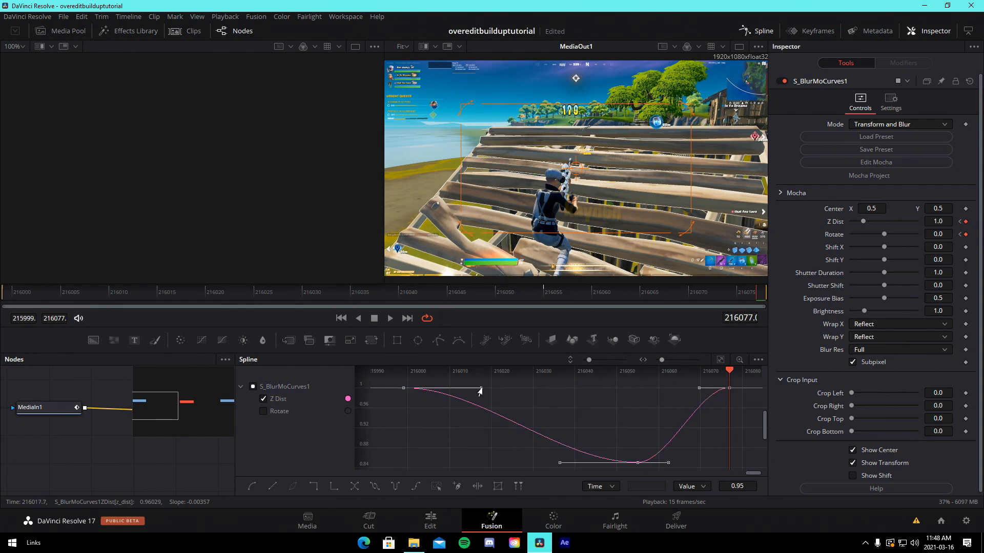
drag(482, 391, 420, 457)
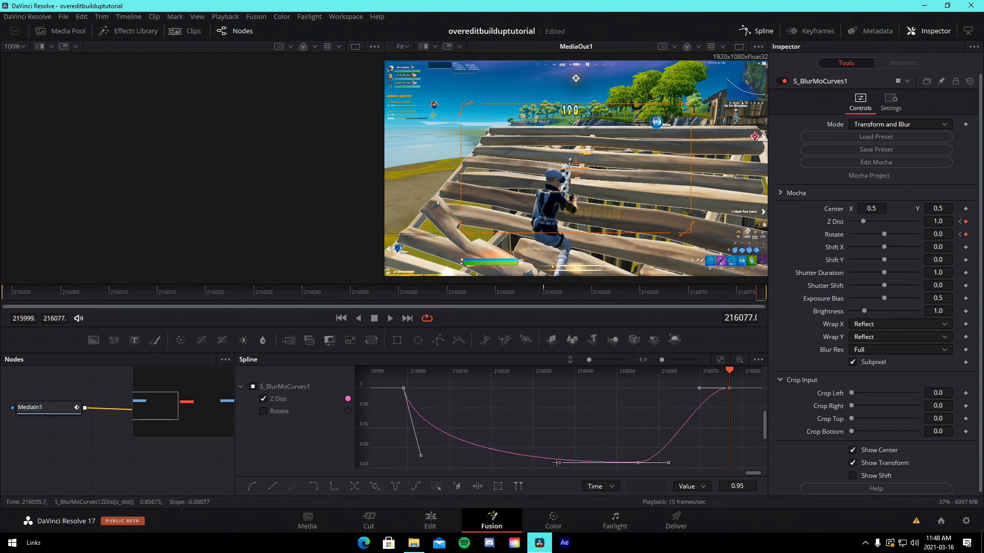
drag(557, 463, 487, 462)
drag(669, 463, 700, 463)
drag(699, 391, 724, 433)
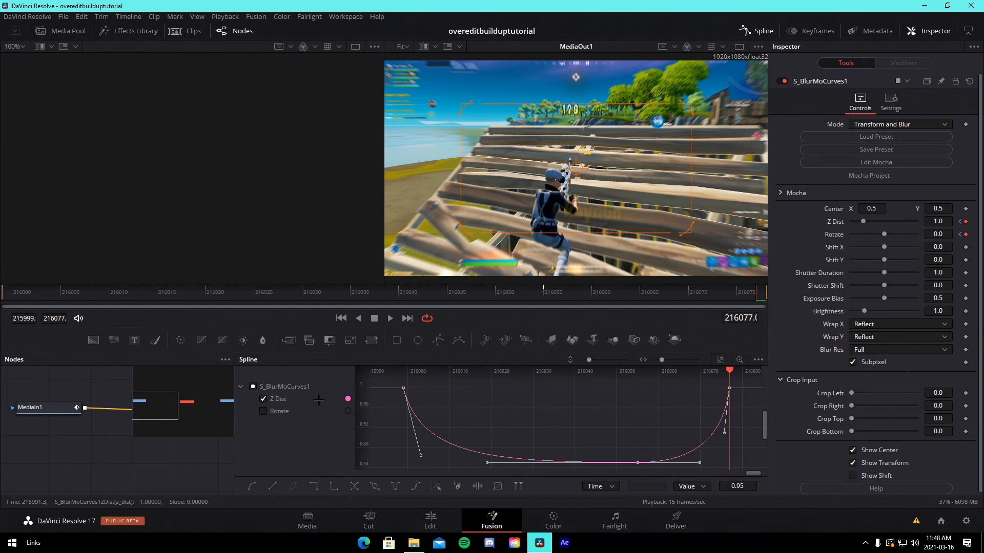
Switch to the Rotate curve, smooth all its keyframes and reshape their handles into a similar eased curve
click(263, 399)
click(264, 411)
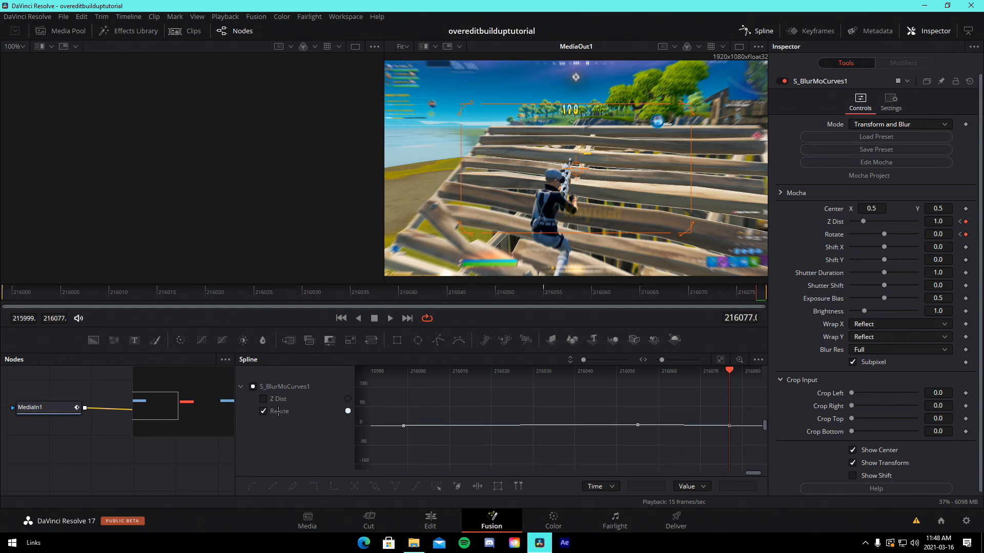
click(720, 360)
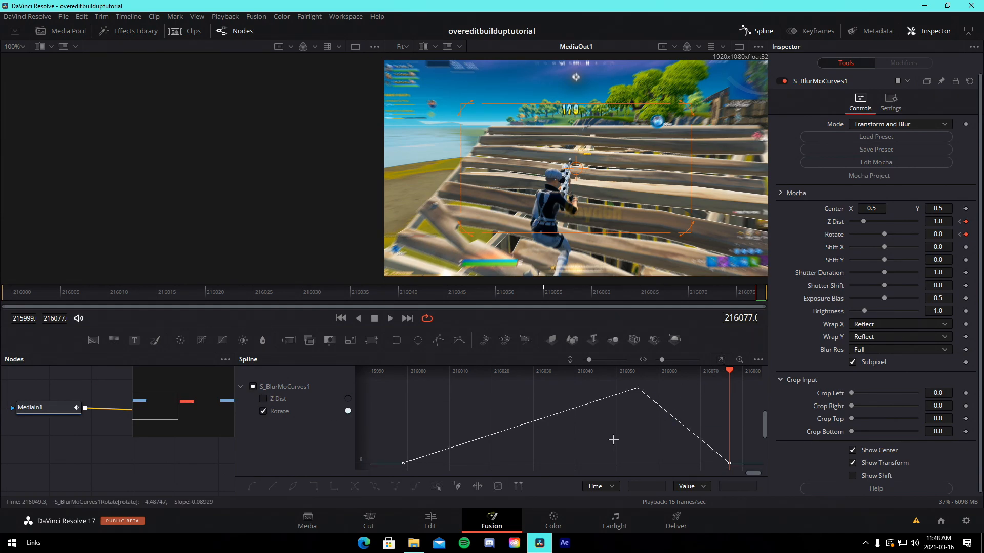
key(ctrl+a)
key(f)
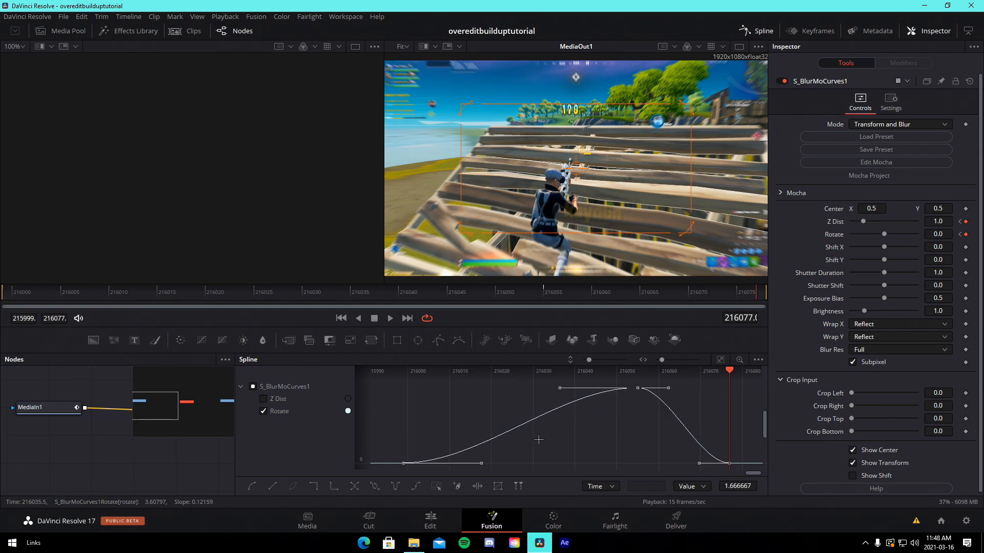
drag(481, 463, 426, 405)
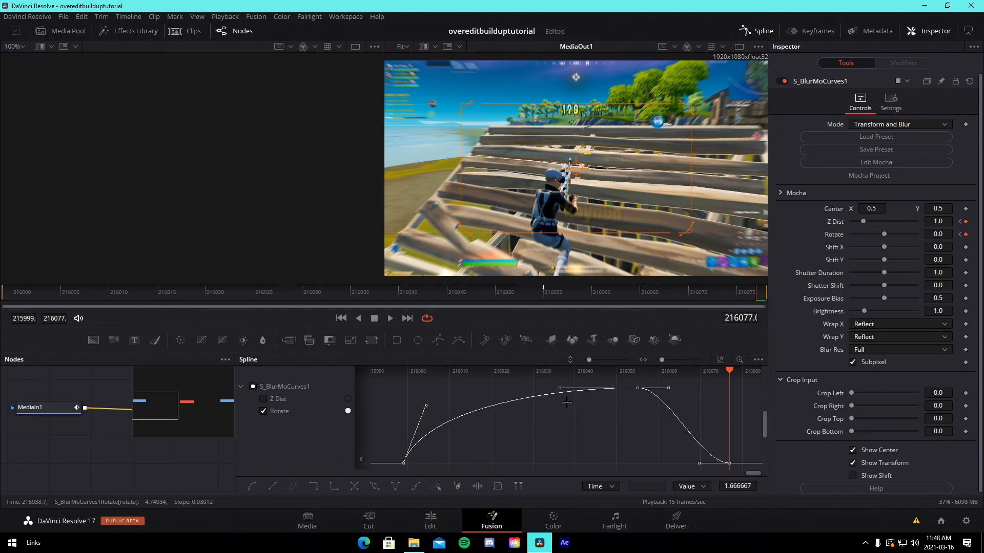
drag(558, 392, 525, 391)
drag(668, 389, 697, 390)
drag(698, 464, 717, 404)
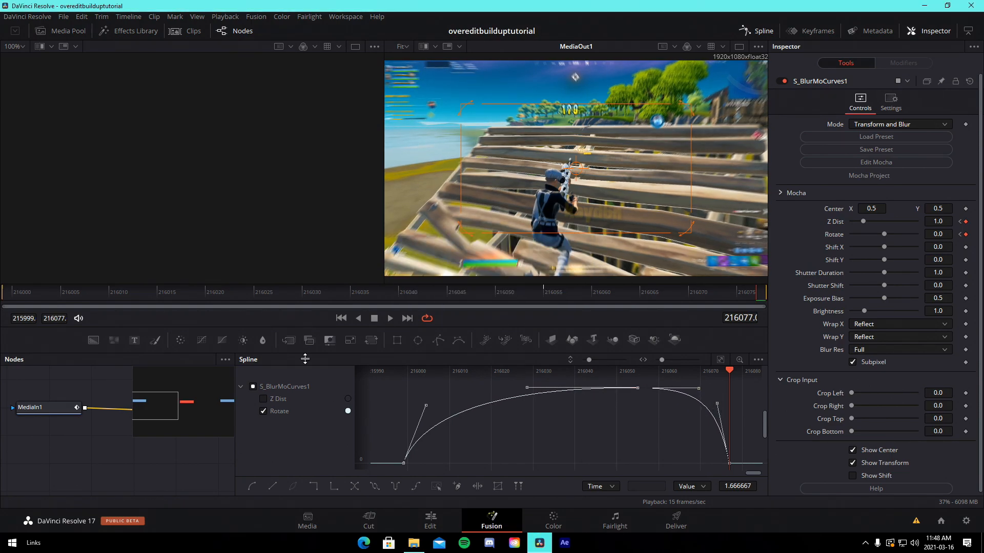
Return to the Edit page and play back the section with the shake effect
click(430, 520)
key(space)
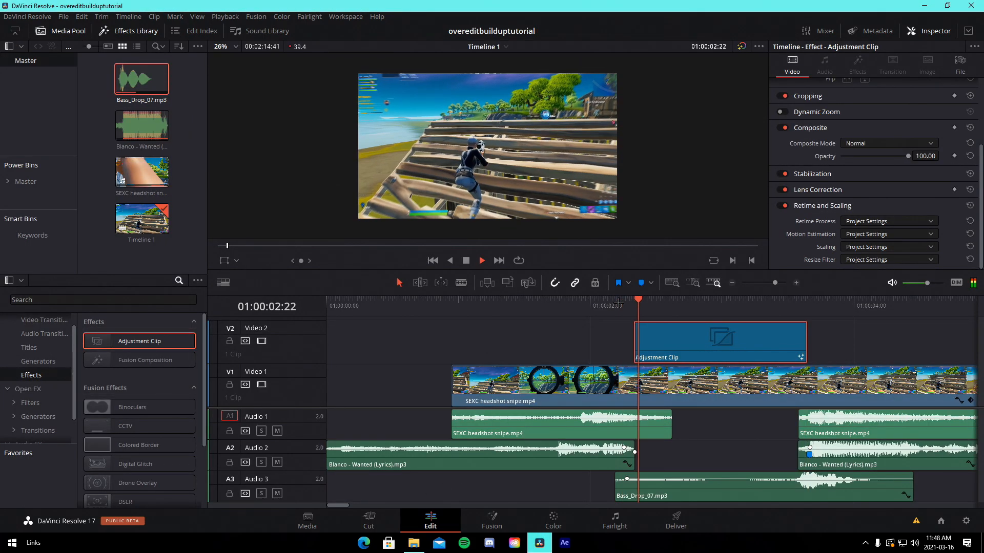
click(633, 305)
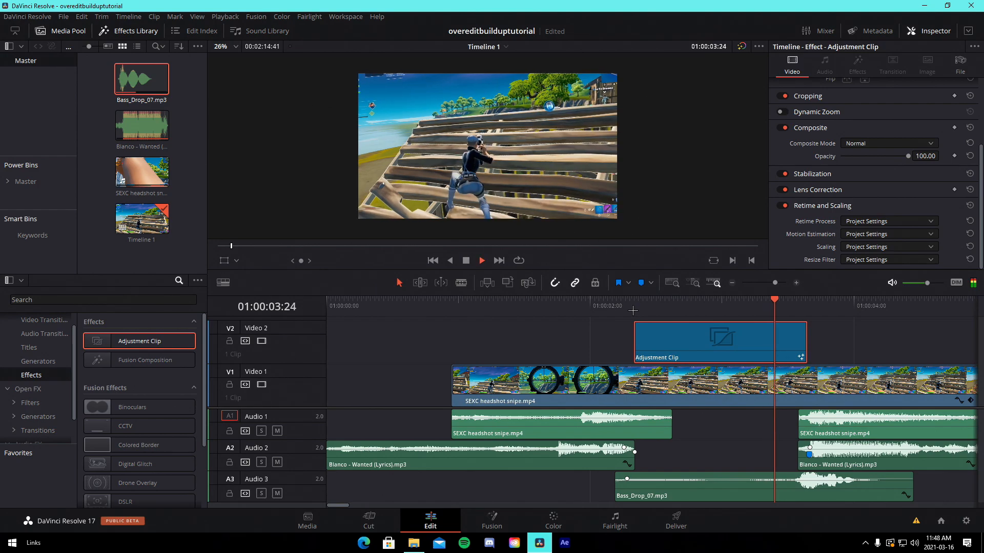
key(space)
key(space)
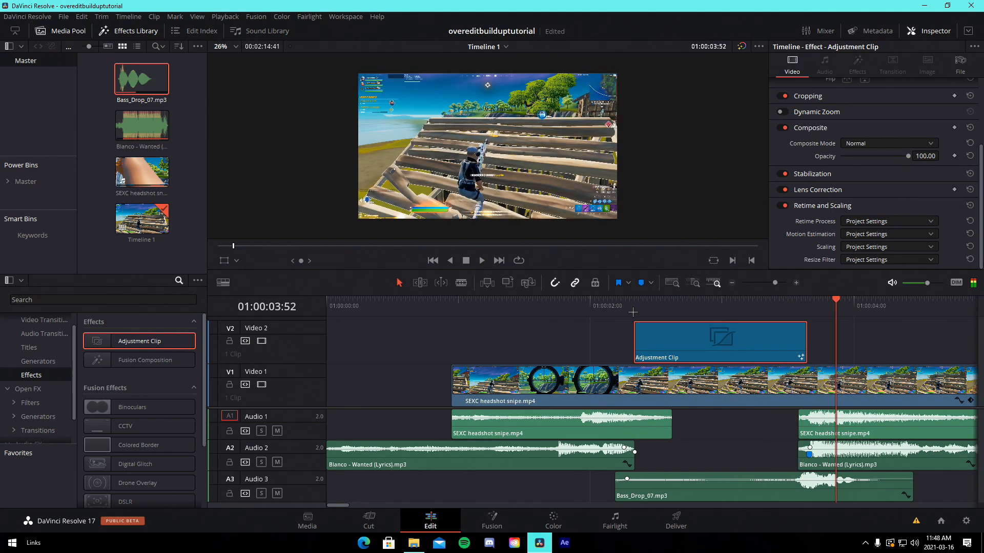
key(space)
Extend the adjustment clip on Video 2 to the end of the headshot clip
click(808, 306)
drag(775, 283, 770, 282)
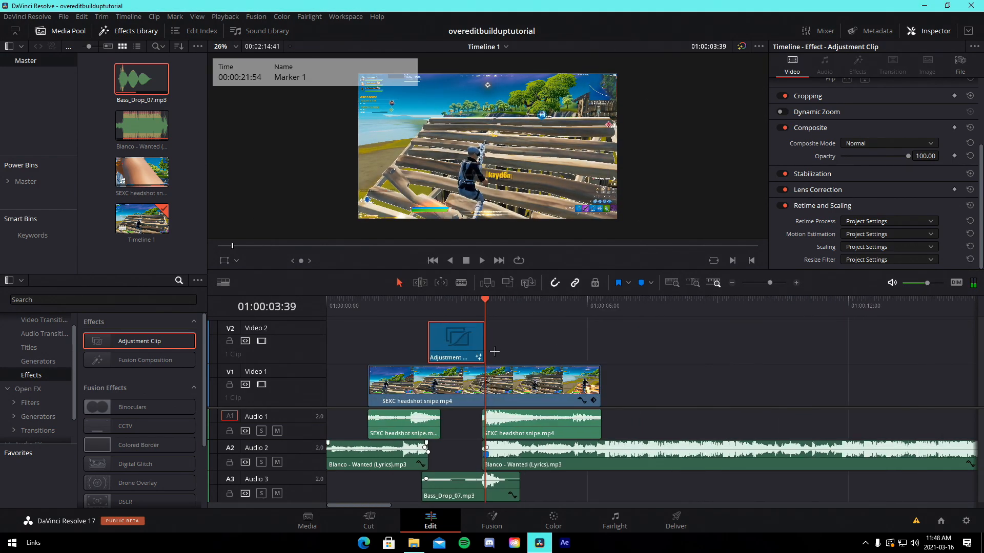
drag(477, 345, 600, 346)
click(549, 357)
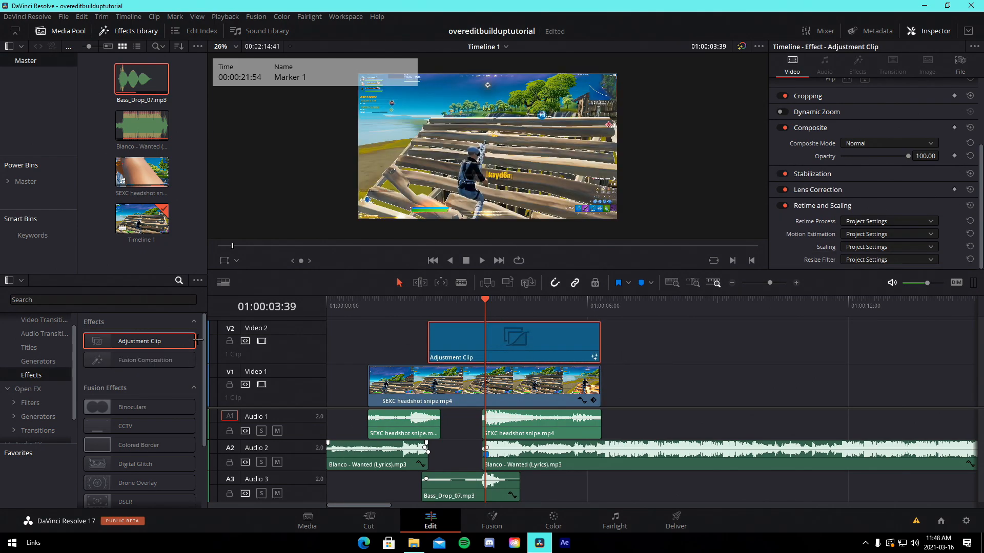
click(690, 360)
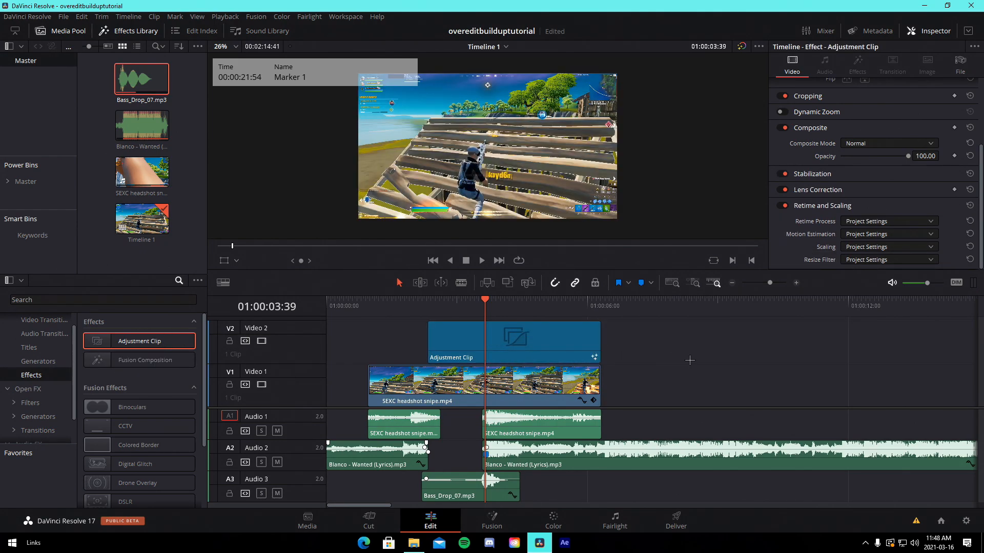
Search Open FX for looks and apply the Magic Bullet Looks effect to the adjustment clip
click(35, 389)
click(96, 302)
text(looks)
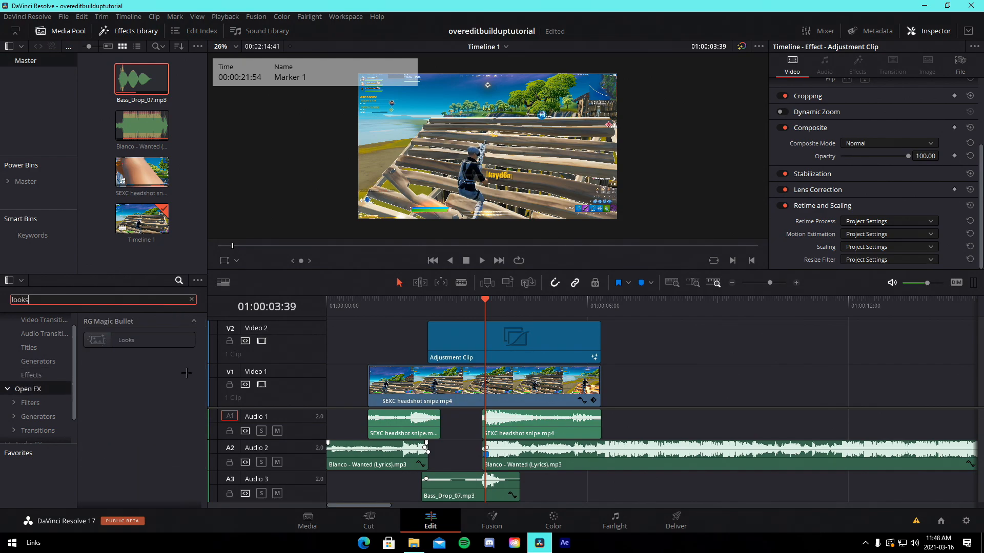
drag(126, 340, 487, 338)
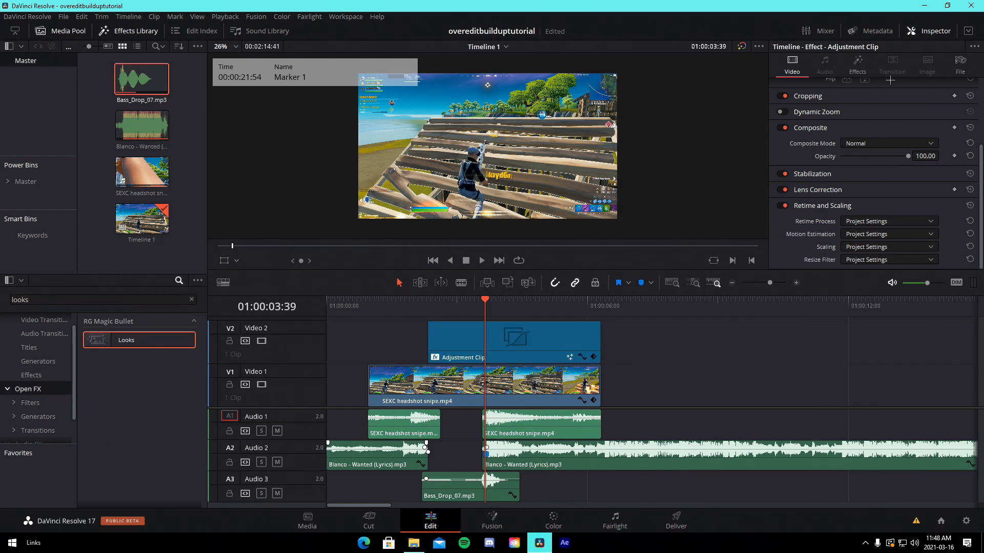
Edit the look and apply the Isolated Orange and Yellow preset
click(857, 67)
click(861, 124)
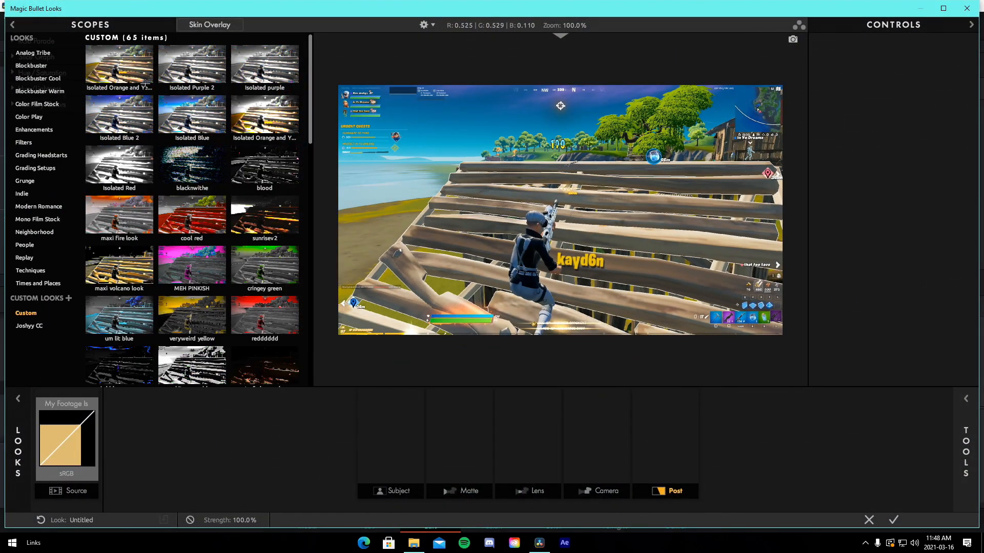
click(149, 78)
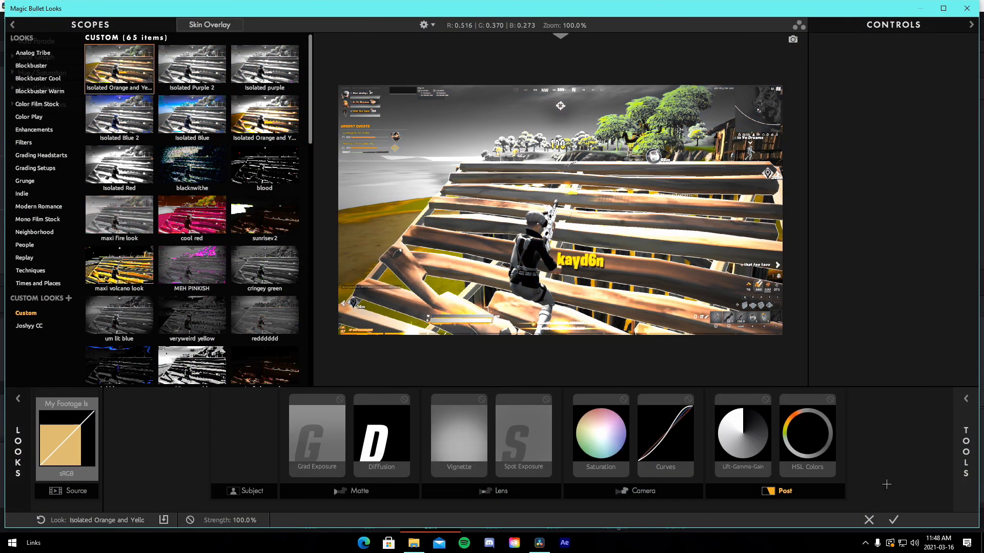
click(893, 520)
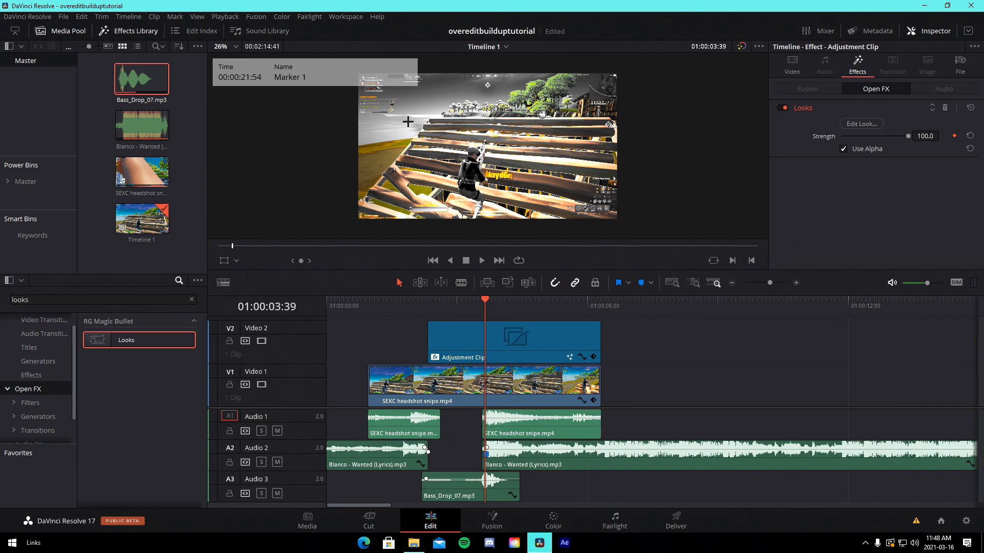
At the adjustment clip's start, keyframe the Looks strength at 0
drag(772, 282, 778, 282)
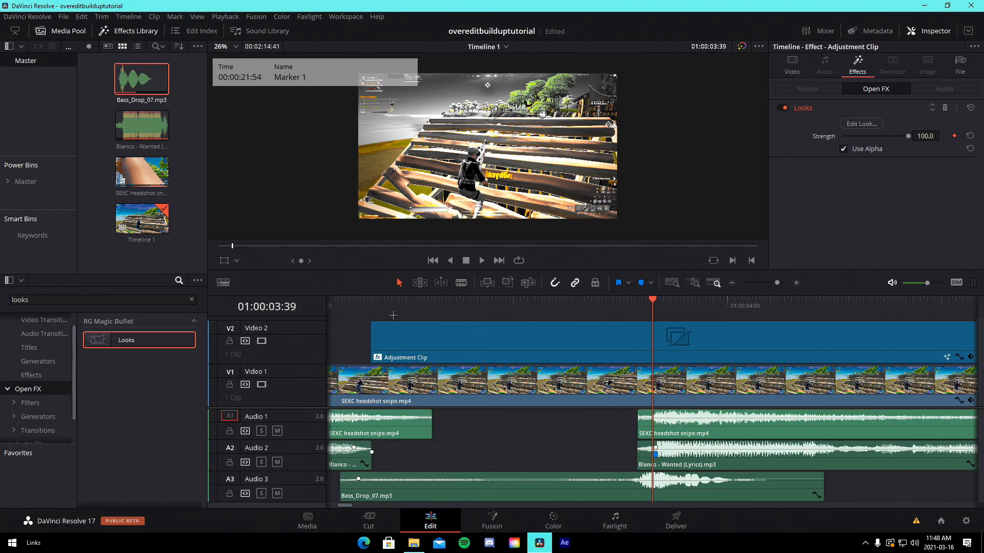
drag(378, 310, 370, 311)
click(386, 325)
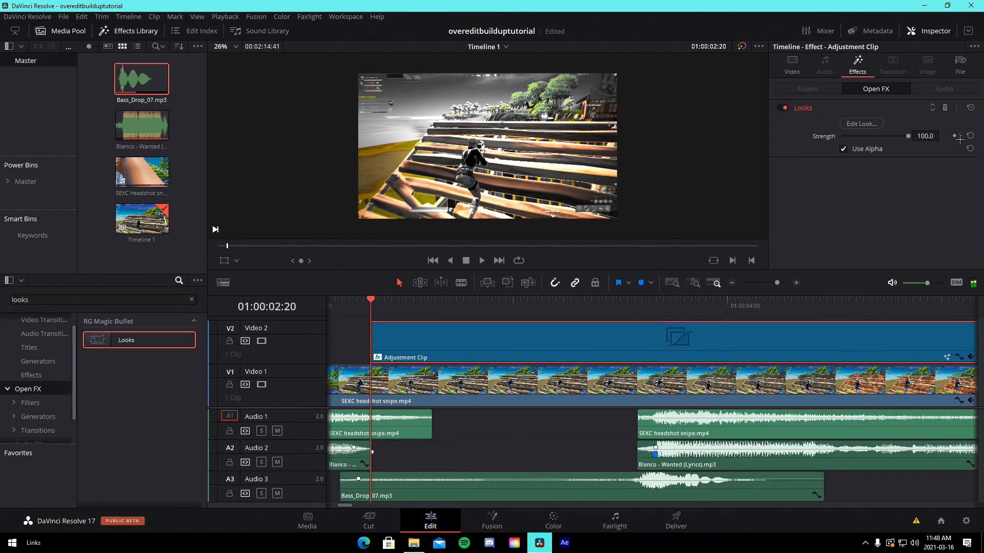
key(shift+Down)
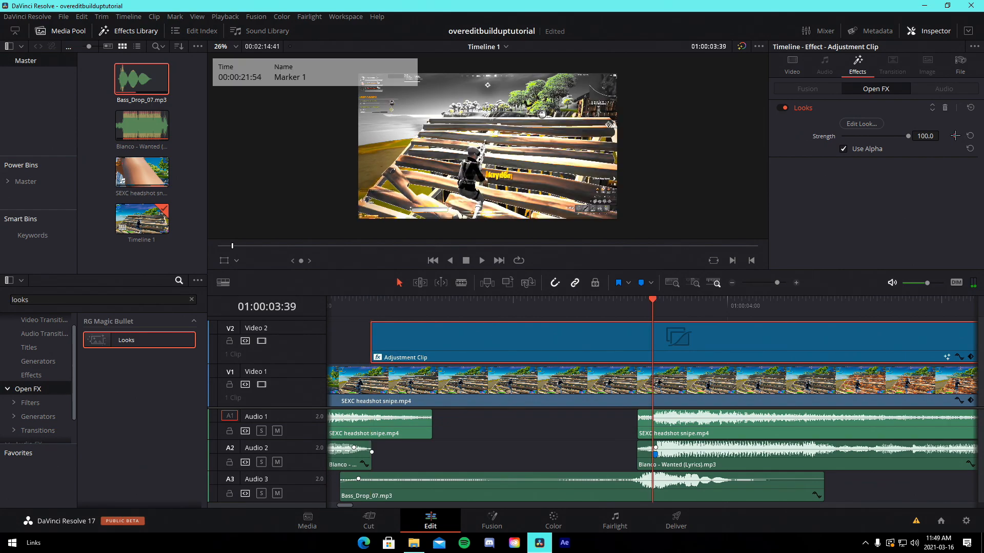
key(Up)
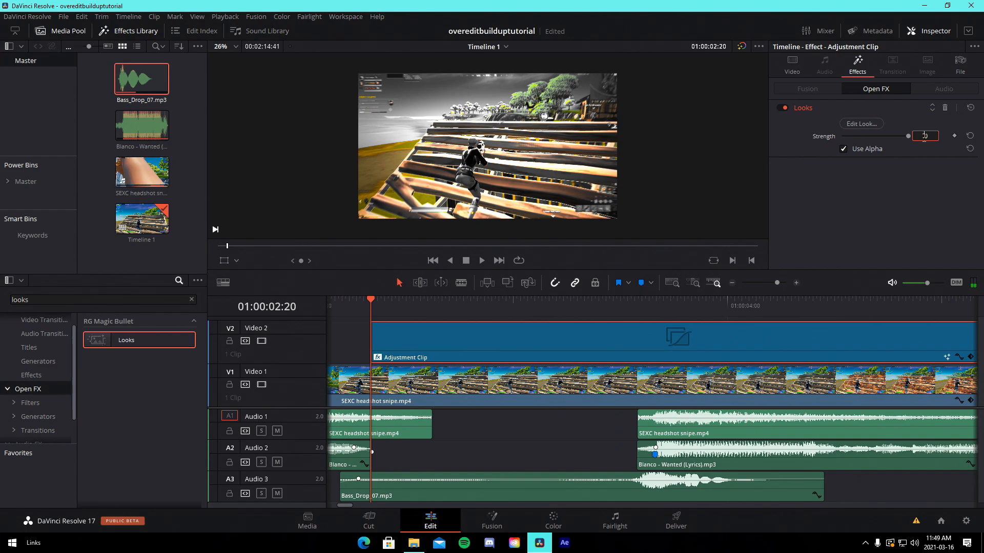
key(Return)
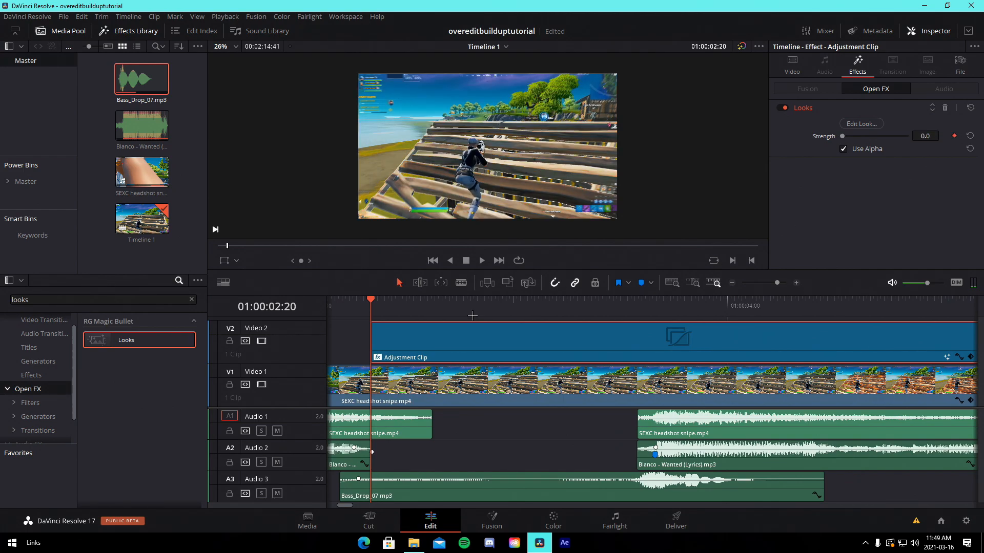
Three frames later, keyframe the Looks strength at 100
key(Right)
key(Right)
key(Right)
key(Right)
key(Right)
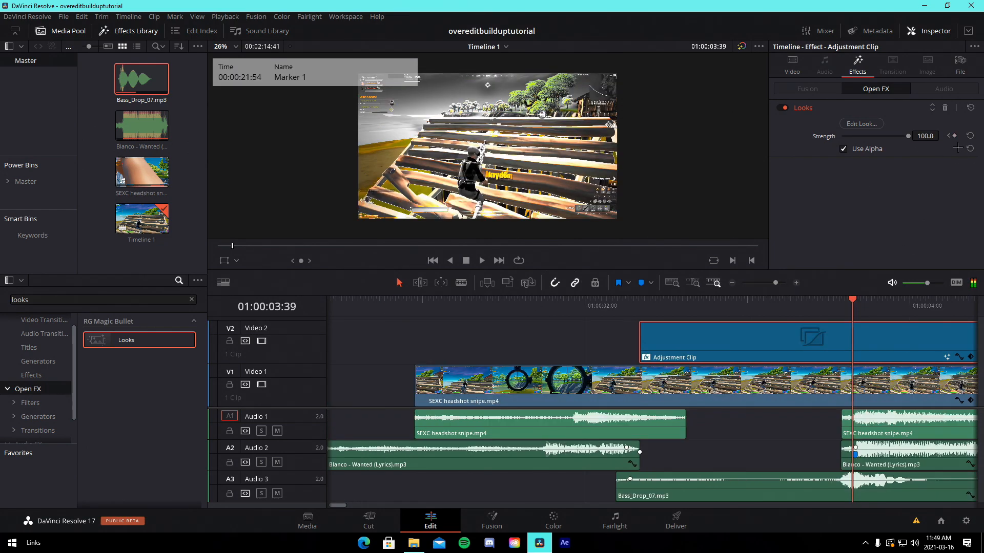
Scrub through the adjustment clip to preview the look fading in
drag(774, 283, 773, 282)
drag(891, 301, 959, 301)
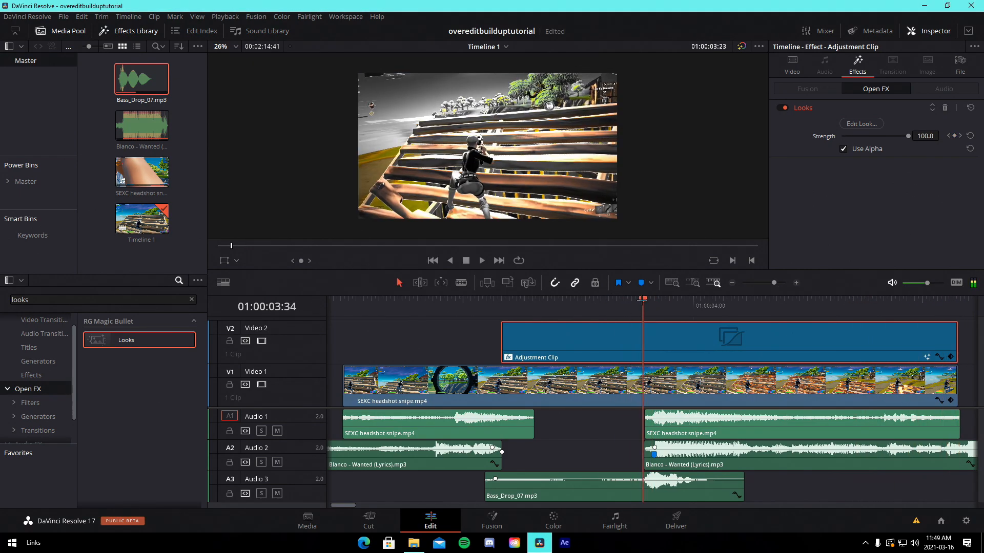
drag(645, 300, 880, 301)
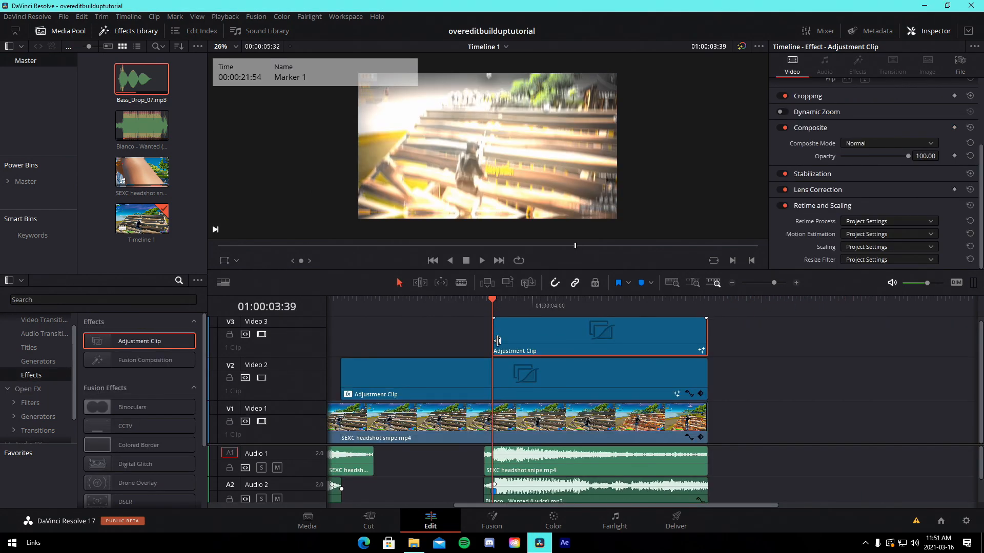
Inspect each node of the Fusion composition and scrub through the effect's preview
click(492, 520)
click(211, 409)
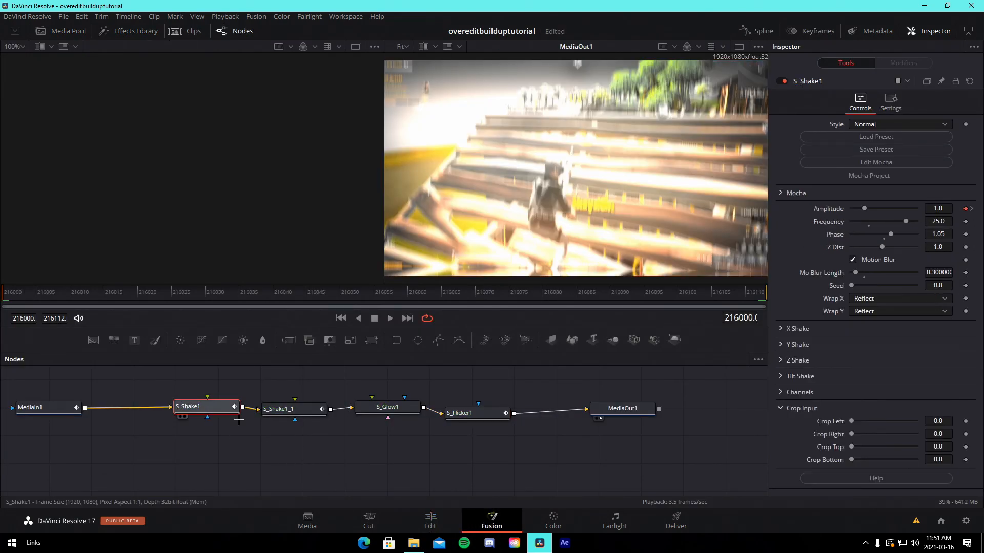
click(291, 409)
click(387, 407)
click(469, 415)
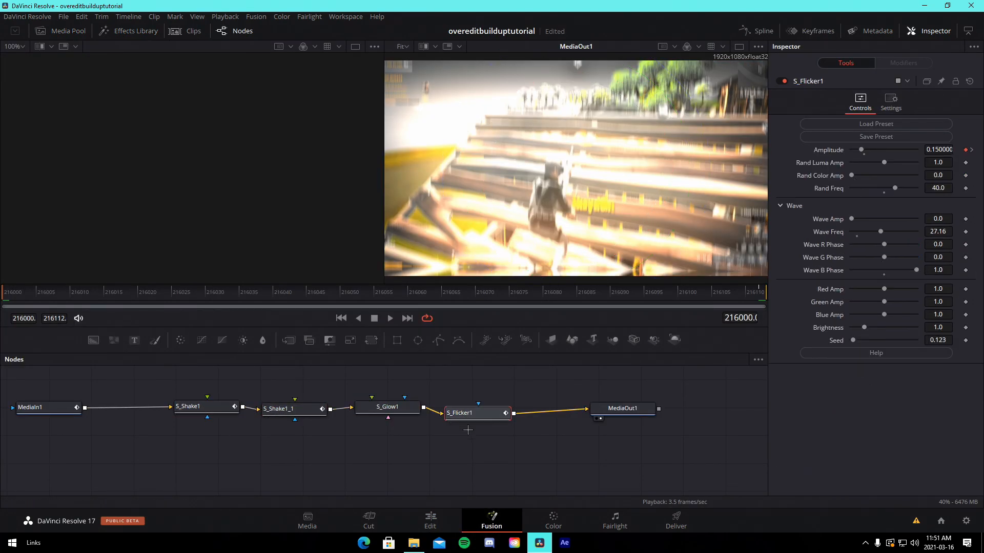
drag(92, 291, 409, 300)
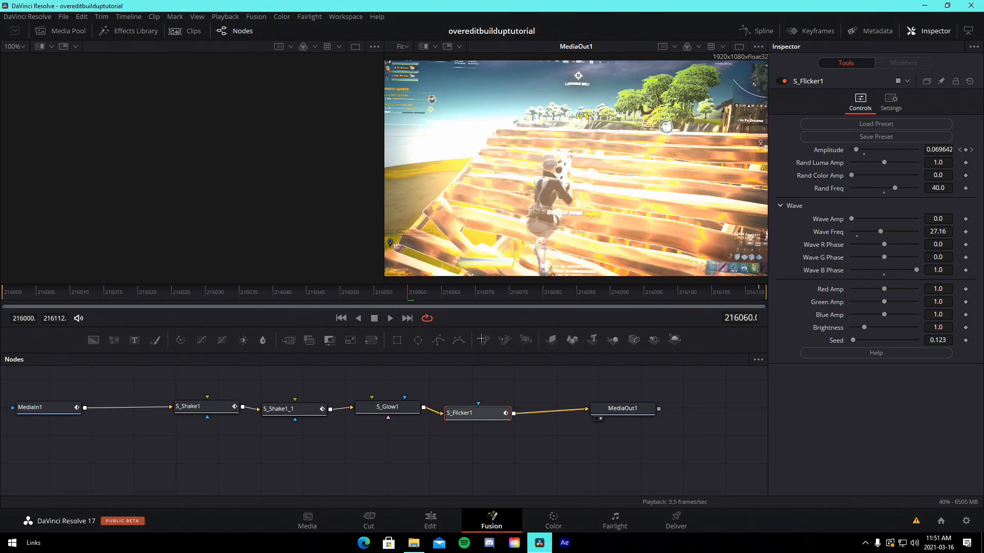
click(509, 292)
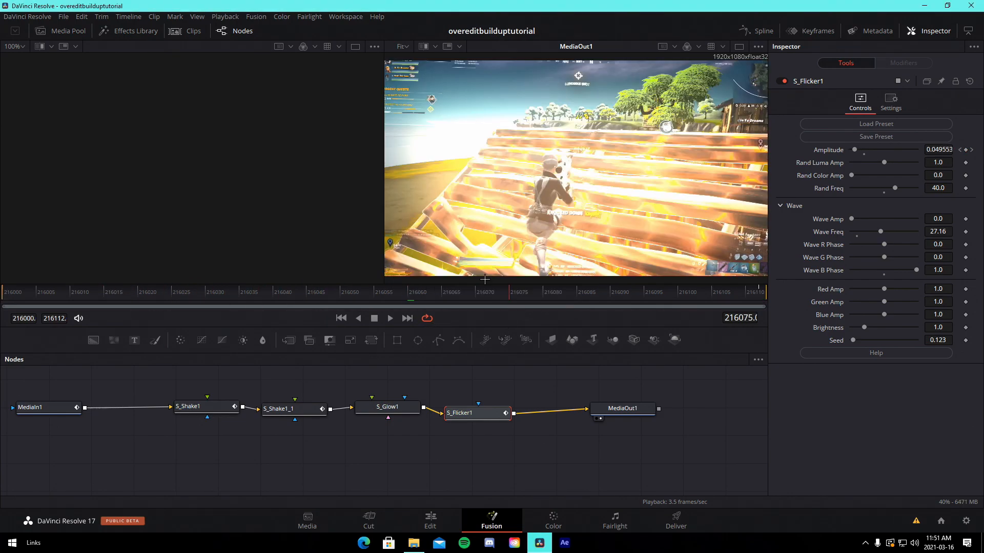
Trim the timeline clips' ends and shorten the start of the Blanco - Wanted music clip
click(225, 17)
mouse_move(339, 52)
click(420, 75)
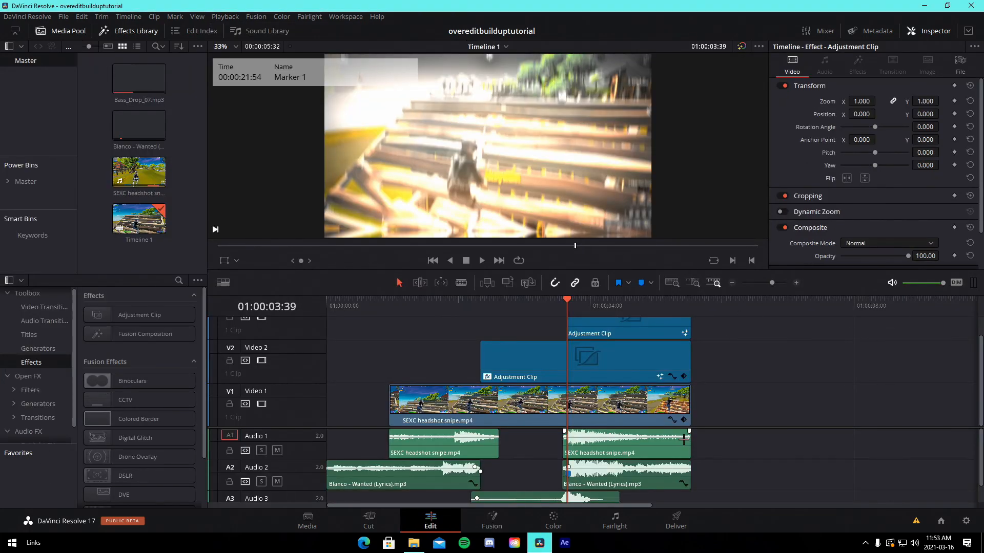
scroll(679, 451, down, 1)
scroll(679, 452, up, 1)
drag(689, 432, 646, 432)
drag(688, 387, 638, 387)
drag(690, 462, 651, 463)
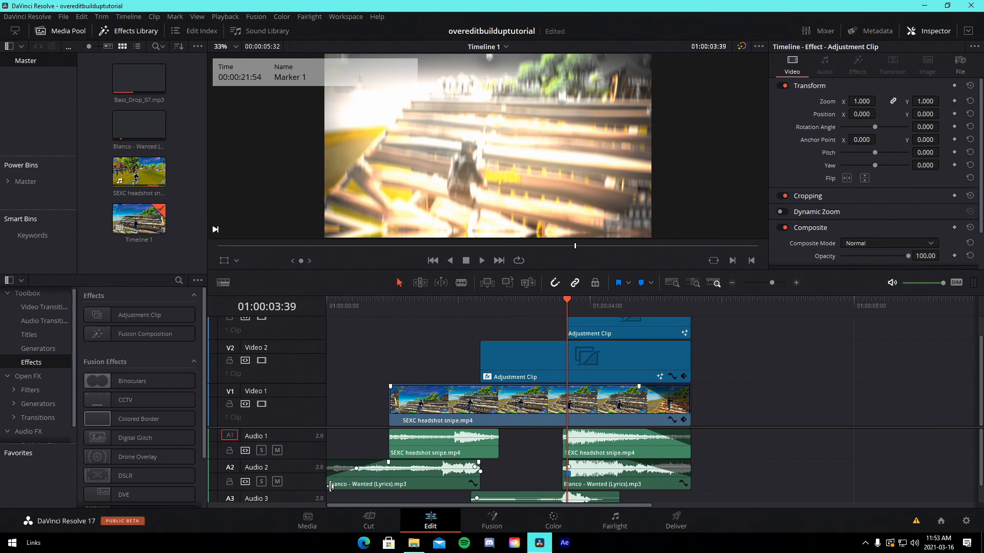
drag(331, 486, 425, 463)
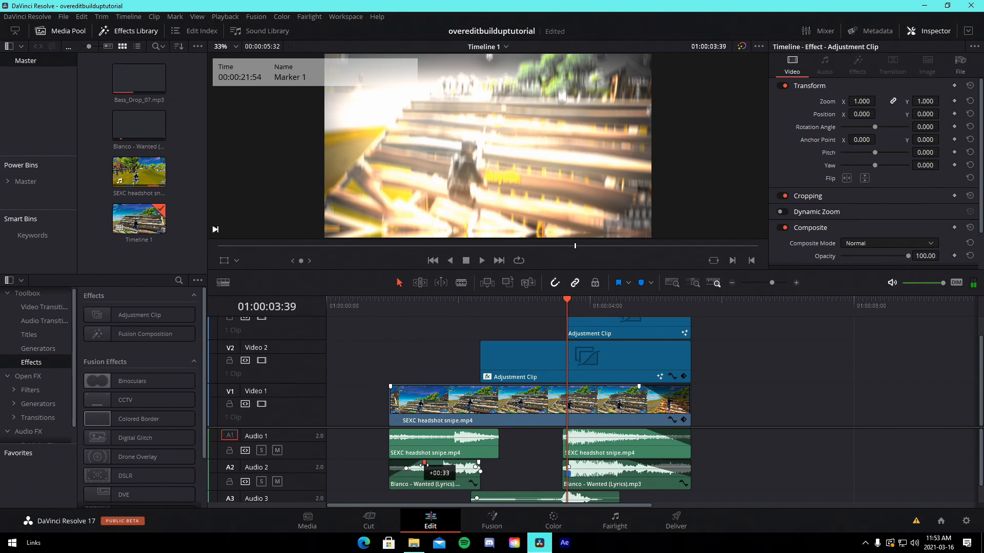
Shift the edit to the start of the timeline, move the Video 2 adjustment clip earlier, and save
scroll(724, 484, down, 2)
drag(723, 490, 405, 310)
drag(515, 379, 452, 380)
key(ctrl+s)
click(527, 342)
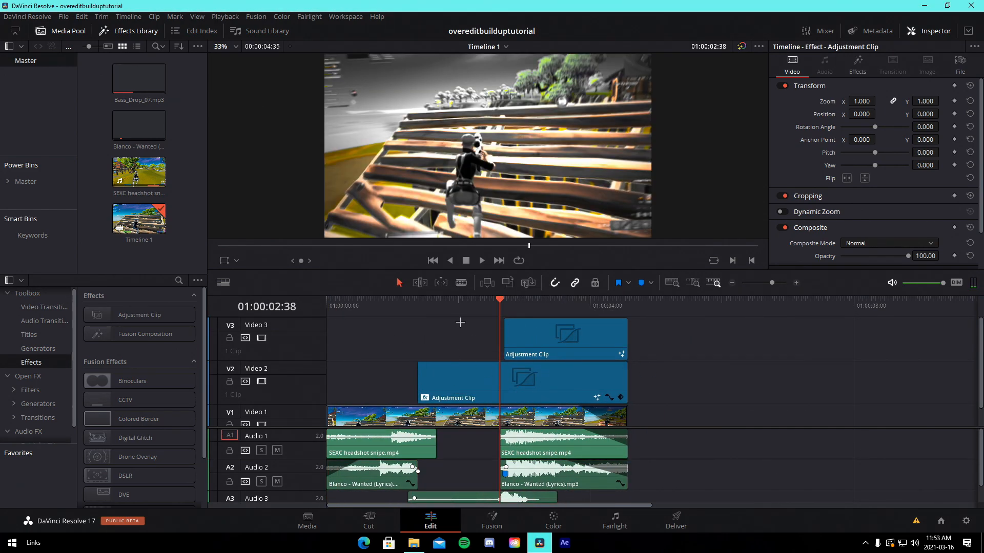
drag(771, 281, 774, 283)
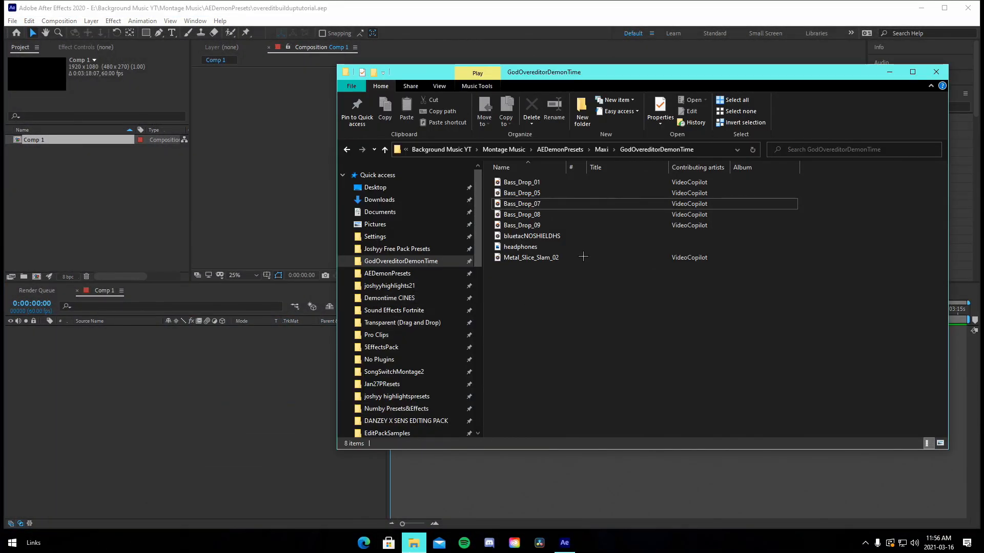
Switch to After Effects and import Bass_Drop_07 from the file explorer into the project
drag(528, 204, 128, 205)
click(411, 543)
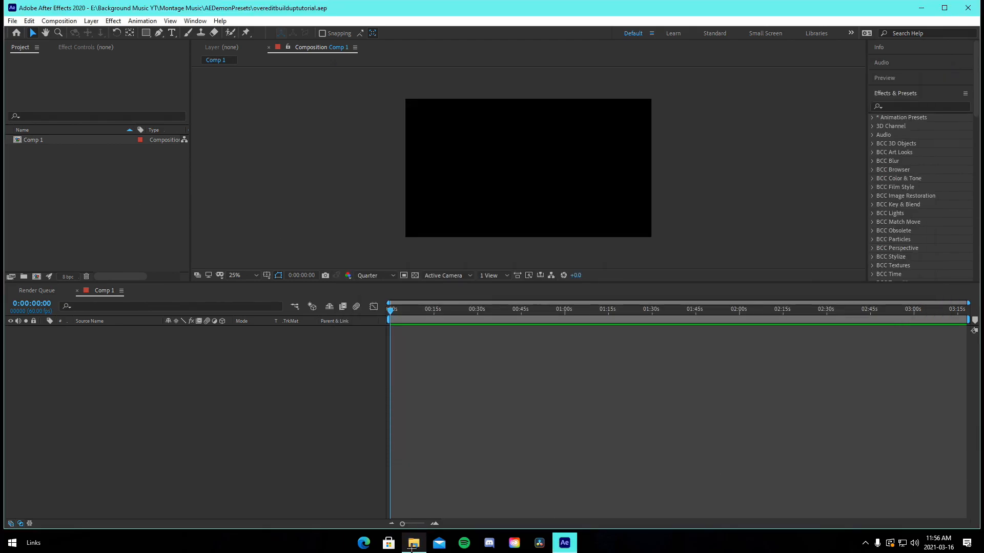
click(413, 543)
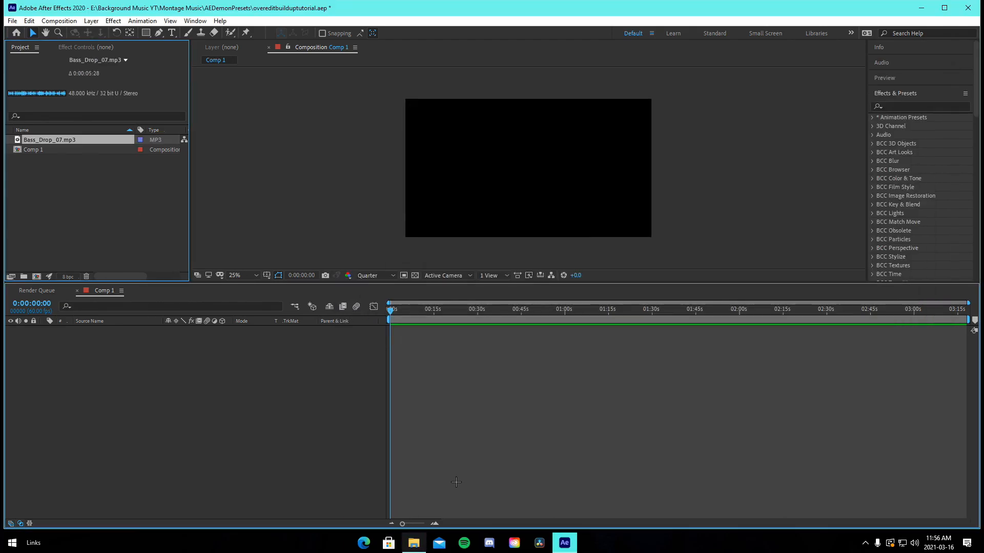
Import the SEXC headshot snipe clip from the Fortnite clip folder into the project
click(413, 543)
click(409, 290)
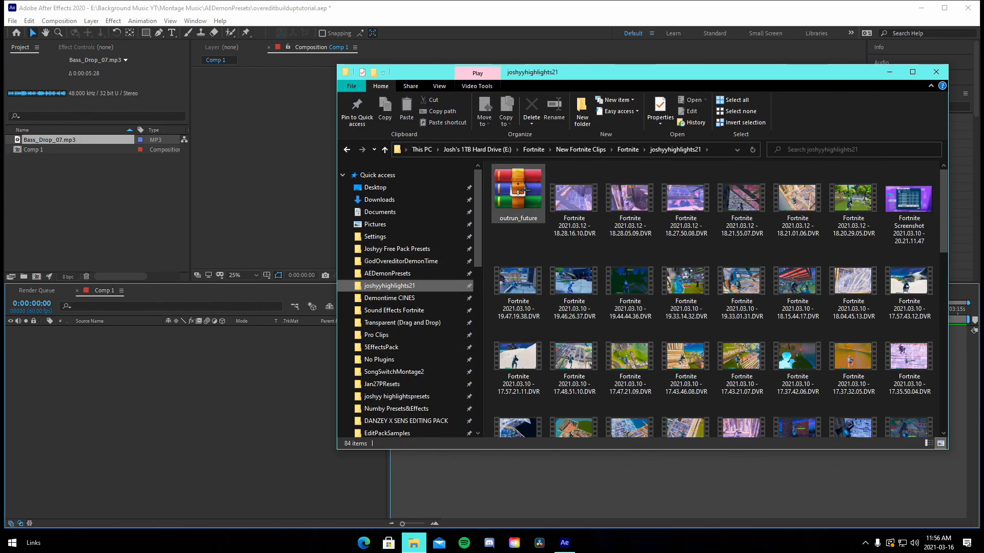
click(628, 150)
double_click(517, 196)
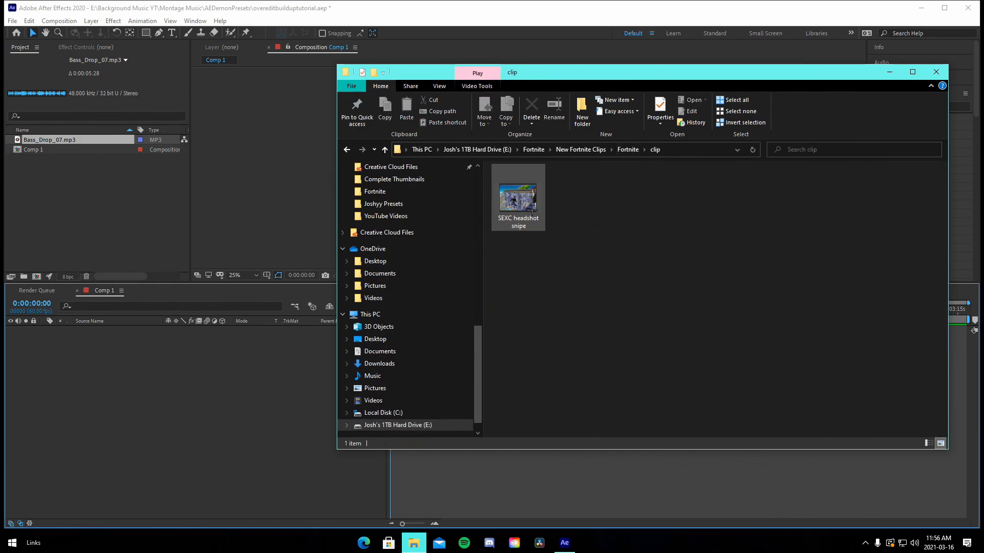
drag(518, 198, 103, 187)
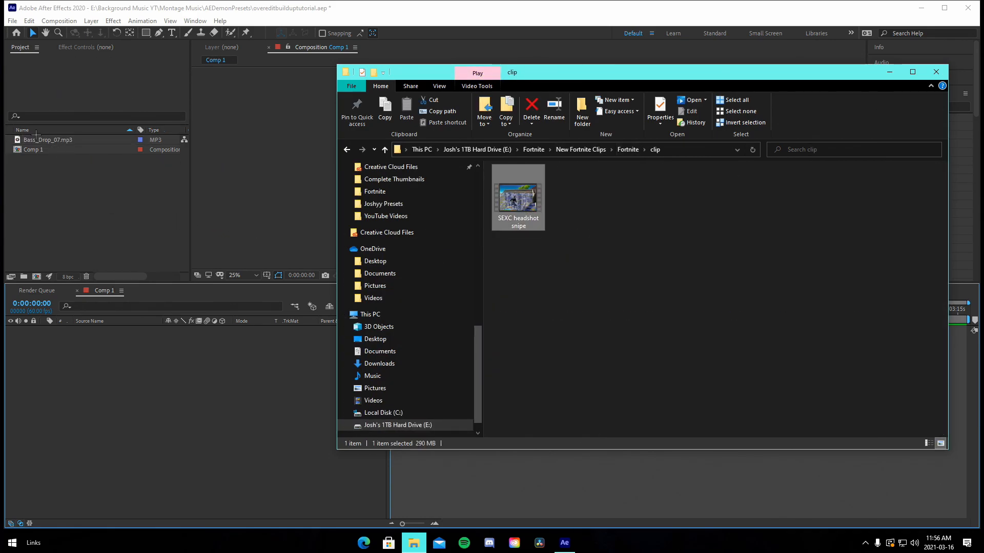
click(250, 326)
click(414, 543)
scroll(393, 295, up, 2)
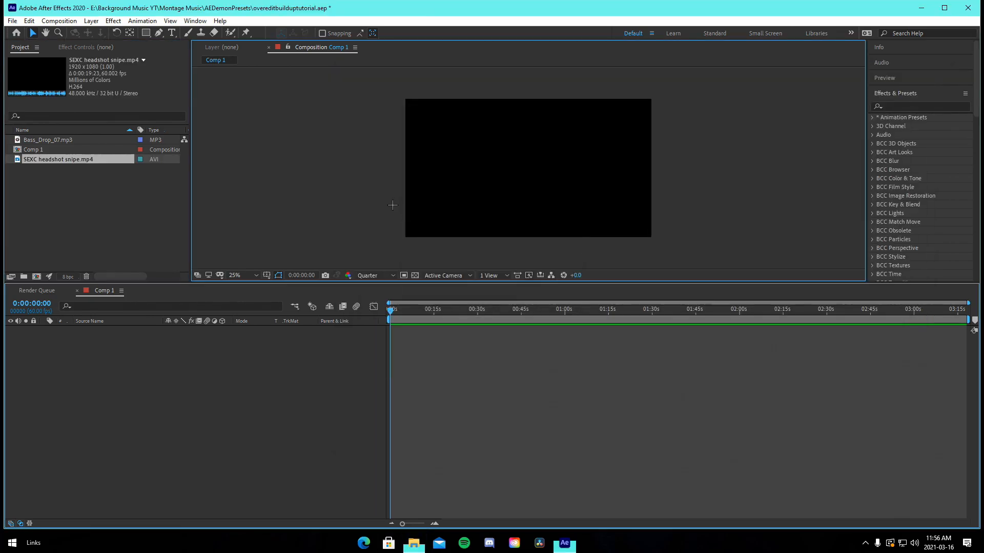
Import the Blanco - Wanted (Lyrics) song from the Montage Music folder into the project
click(414, 543)
click(386, 203)
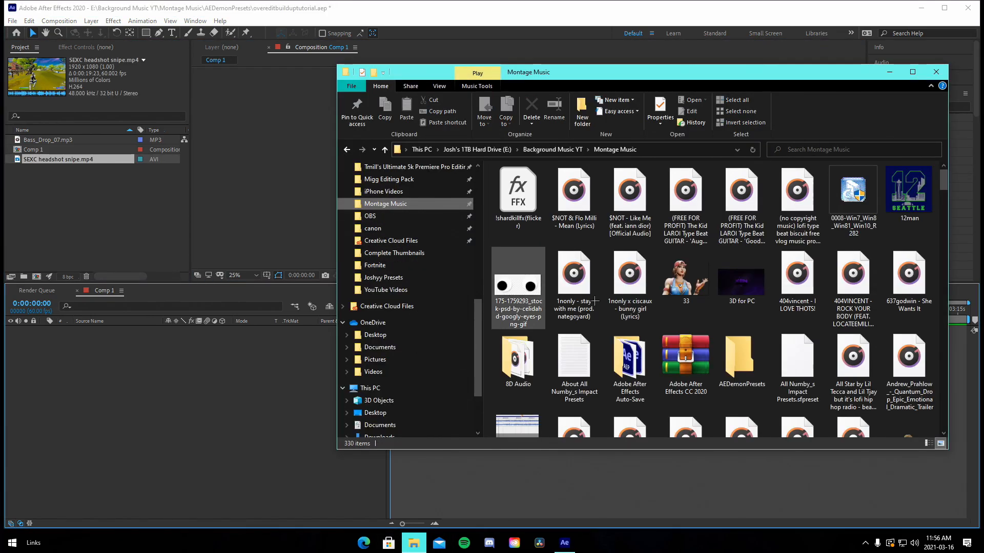
scroll(852, 378, down, 5)
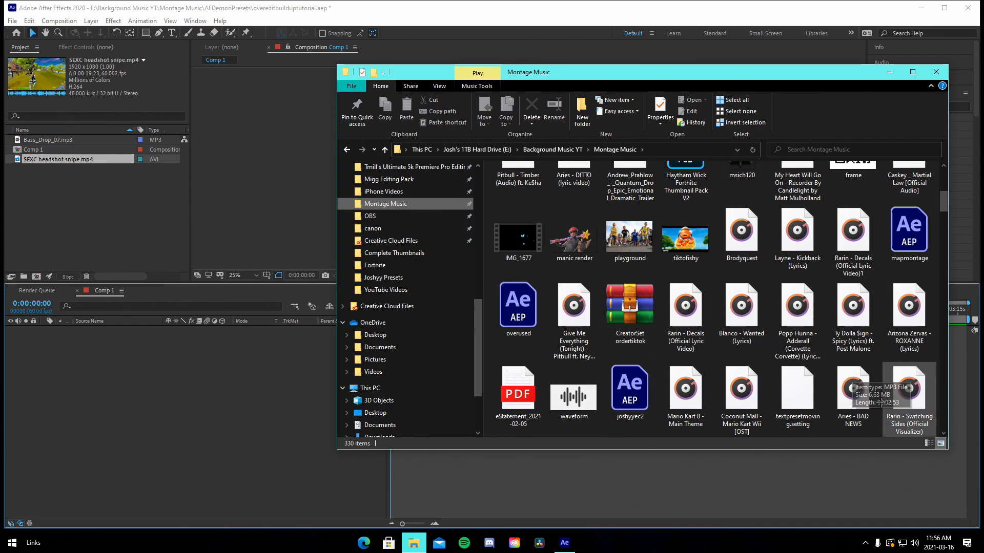
drag(743, 312, 97, 221)
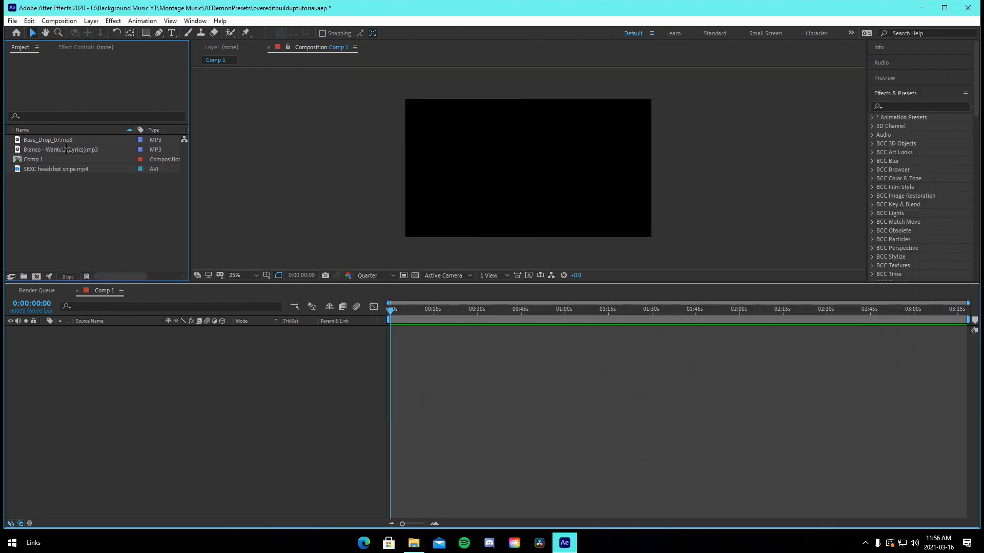
Add the Blanco - Wanted song to Comp 1 and show its waveform
drag(67, 150, 403, 344)
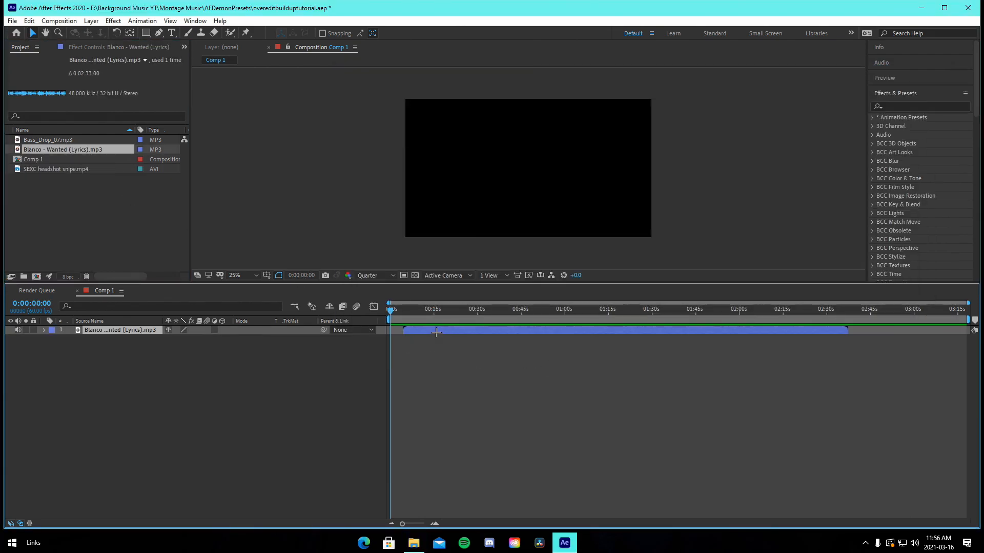
key(l)
key(l)
click(435, 523)
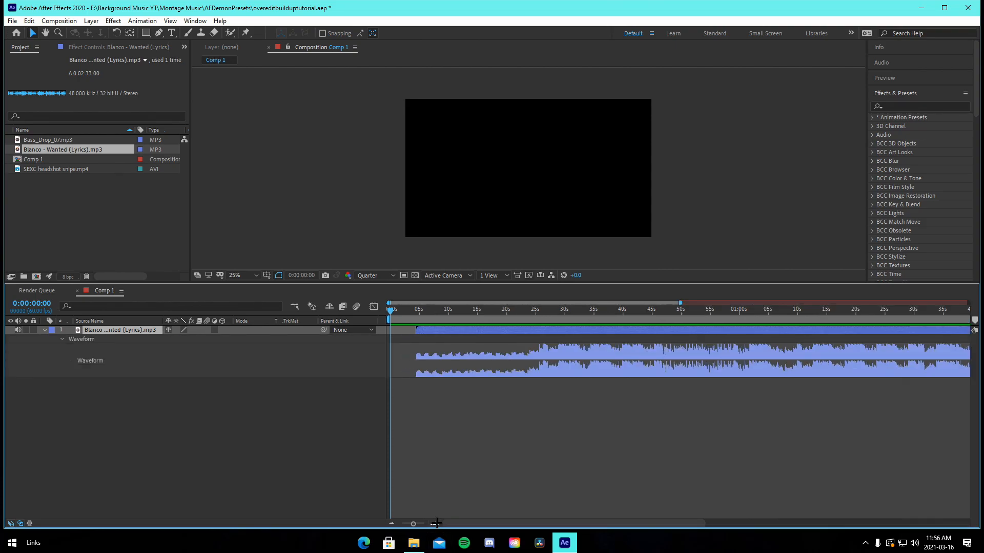
Place the song layer at the composition start and move the time indicator to 0:00:03:26
drag(417, 330, 472, 331)
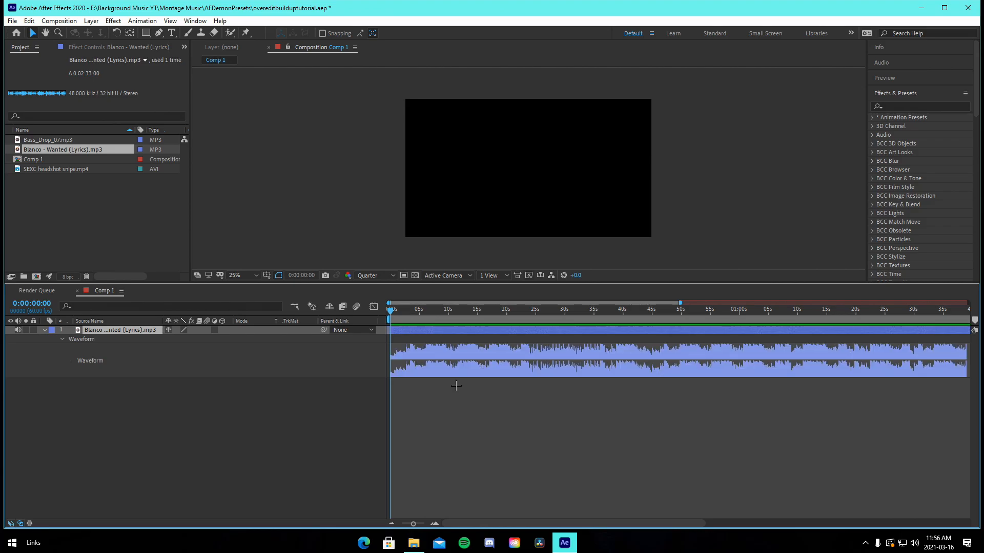
click(438, 425)
click(435, 523)
click(435, 523)
drag(475, 322, 470, 321)
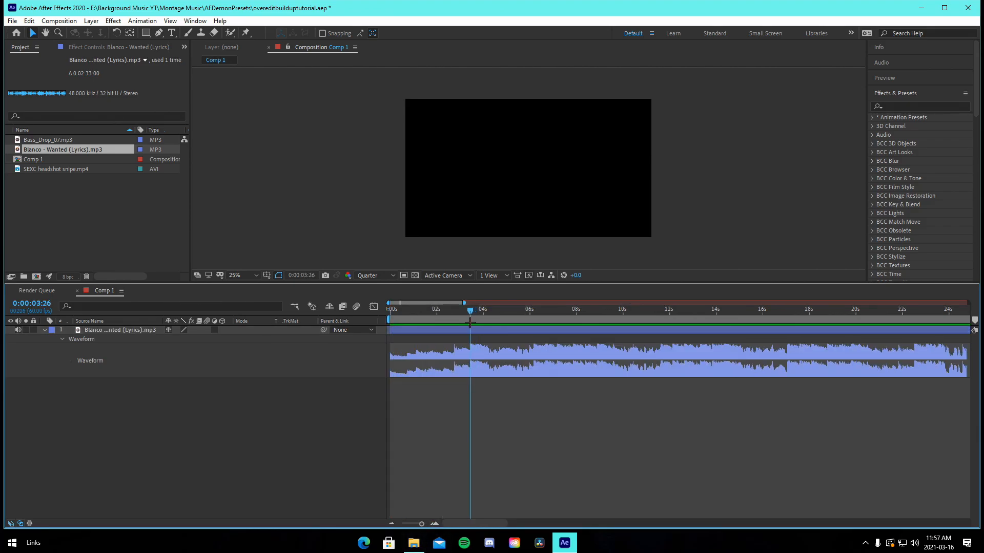
right_click(472, 326)
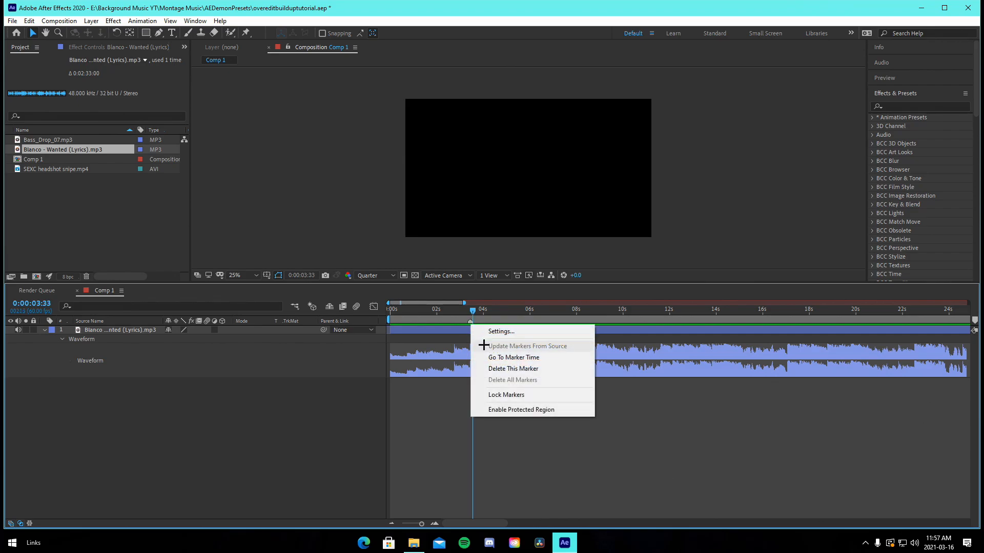
click(470, 309)
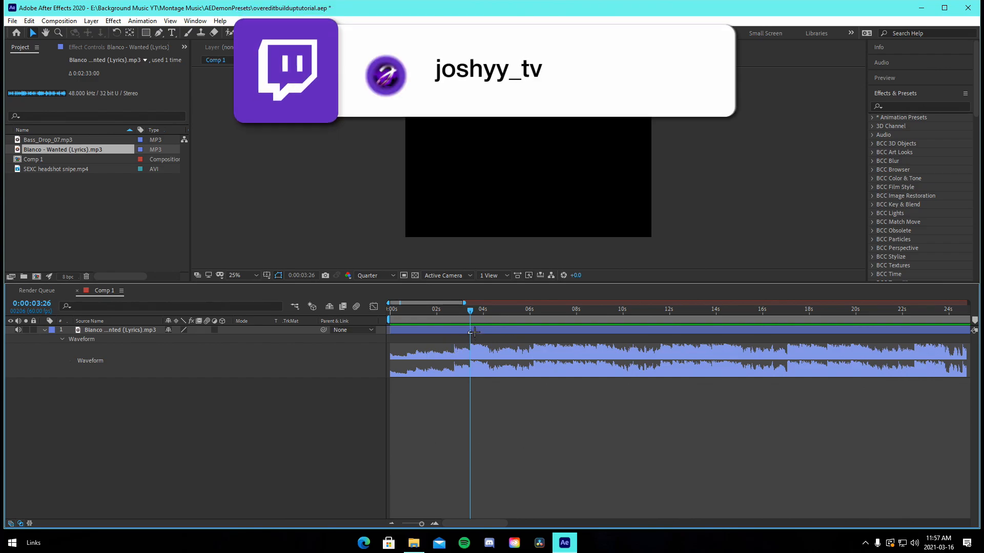
right_click(474, 332)
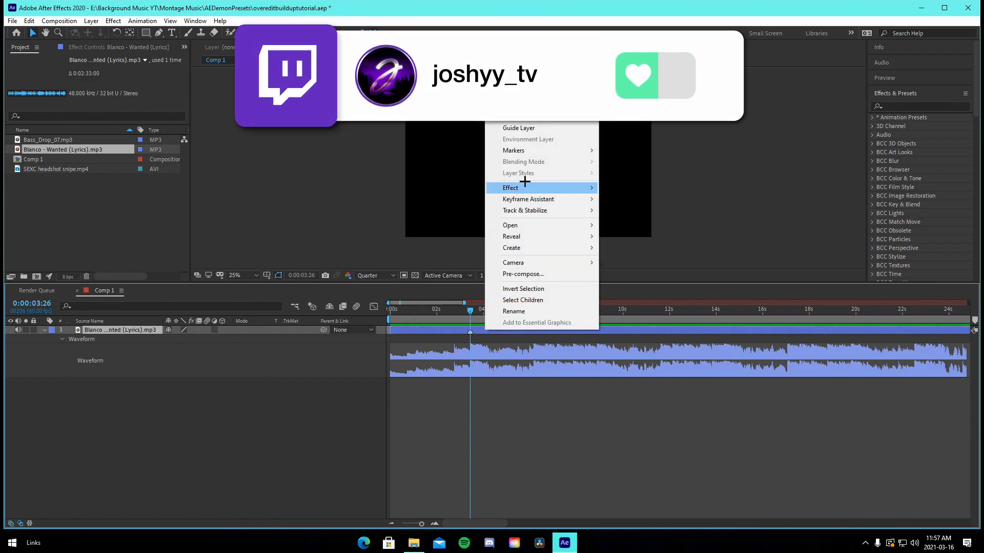
click(538, 407)
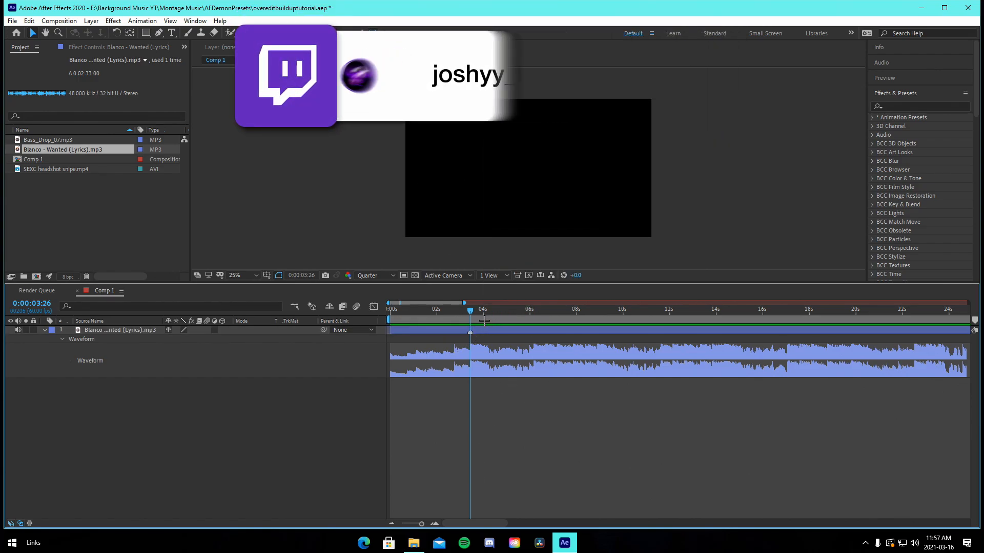
click(437, 523)
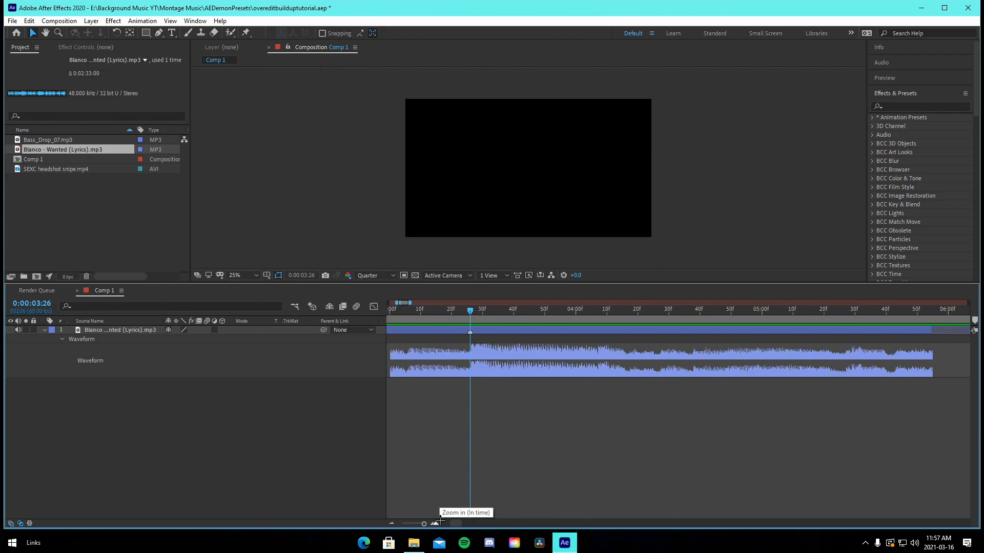
Step back to 0:00:03:21, split the song layer there and slide the second part slightly later
key(Page_Up)
key(Page_Up)
key(Page_Up)
key(Page_Up)
key(Page_Up)
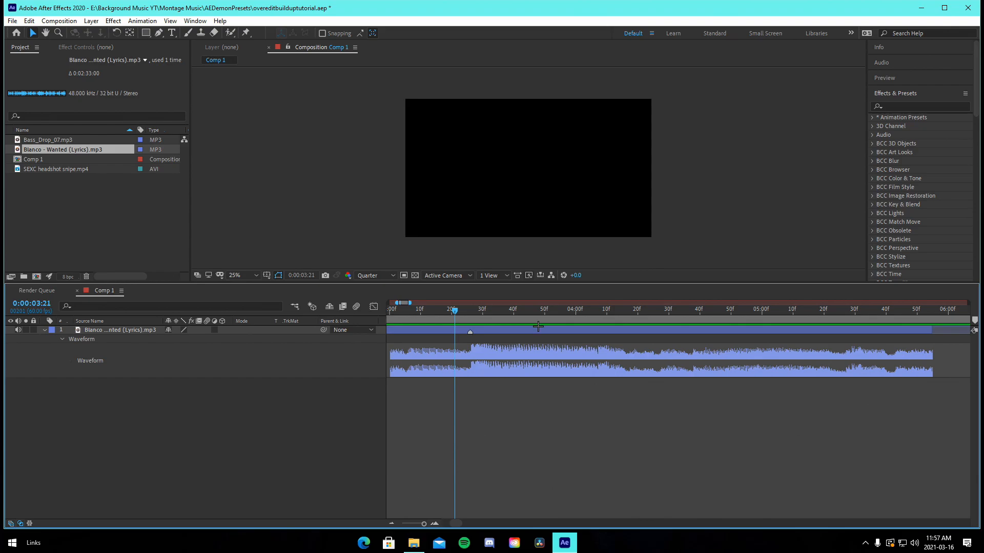
click(538, 326)
key(ctrl+shift+d)
drag(494, 335, 523, 334)
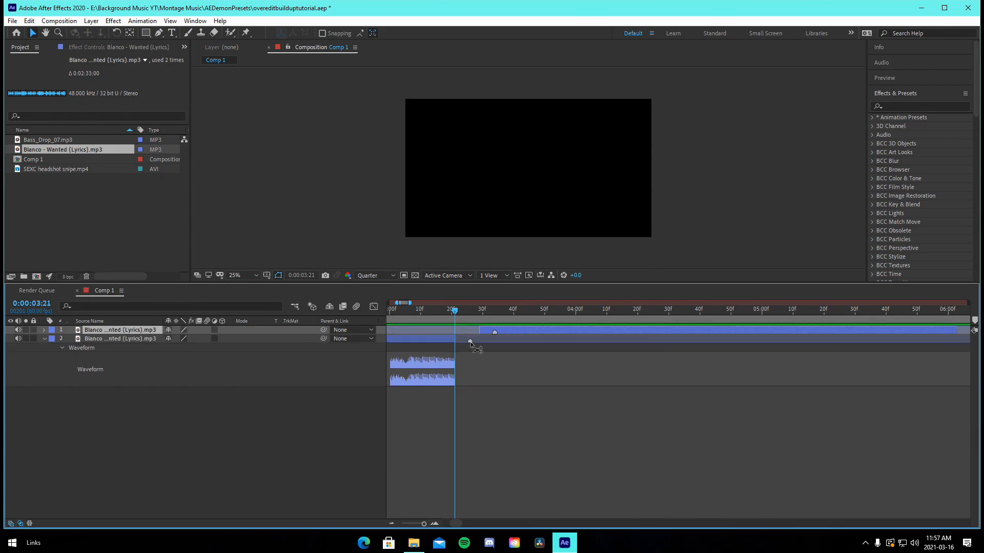
On the second song part at 0:00:03:29, keyframe Audio Levels at -20 dB
click(511, 351)
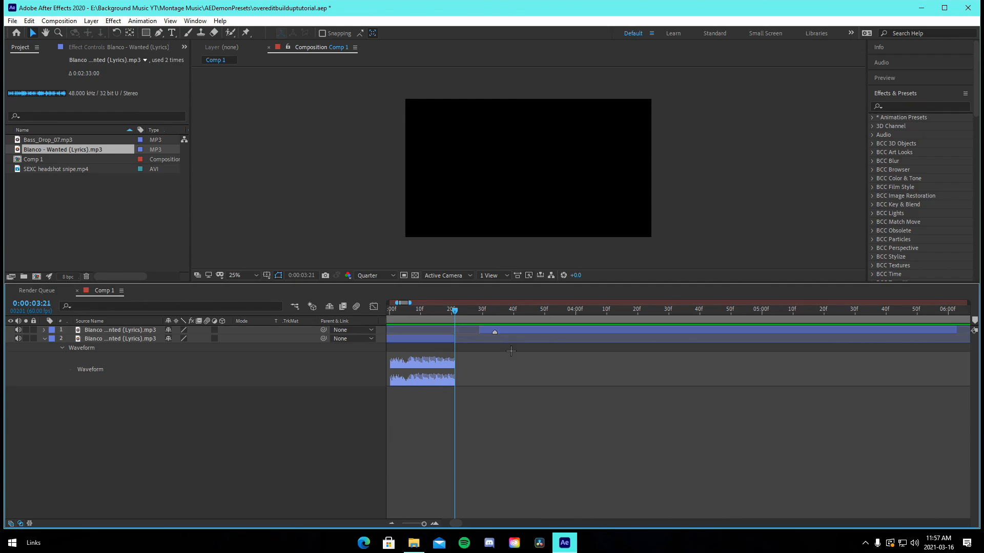
click(507, 330)
key(l)
key(l)
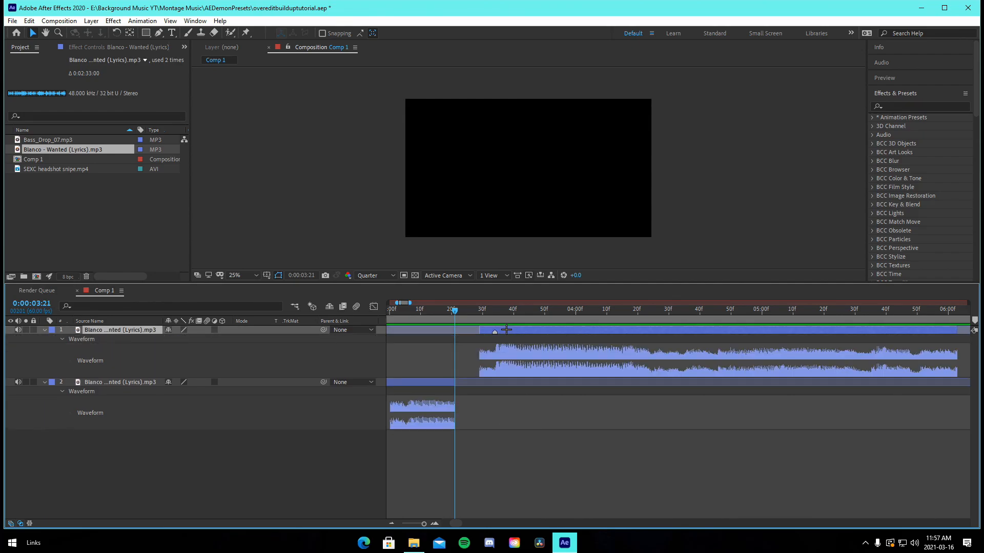
click(480, 315)
key(l)
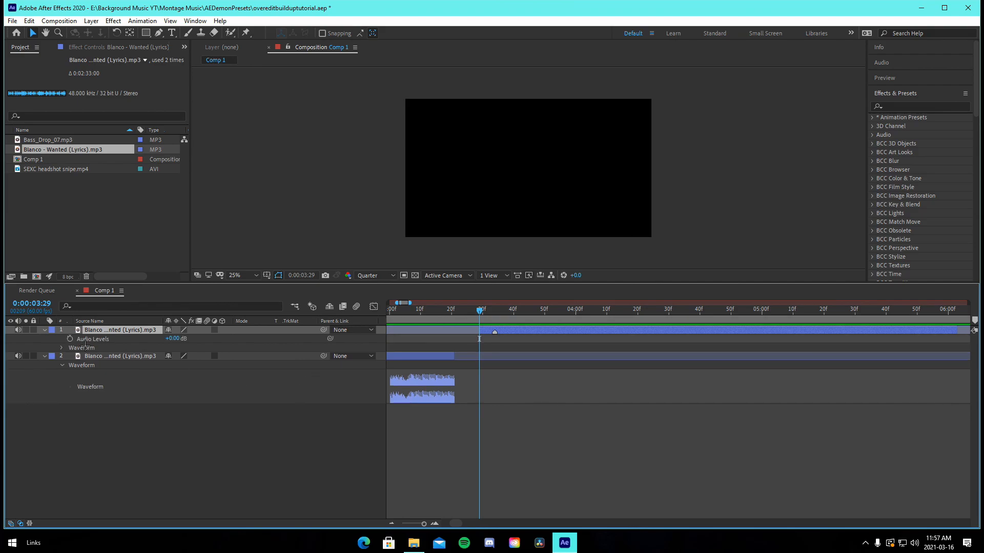
click(169, 339)
key(Return)
click(174, 339)
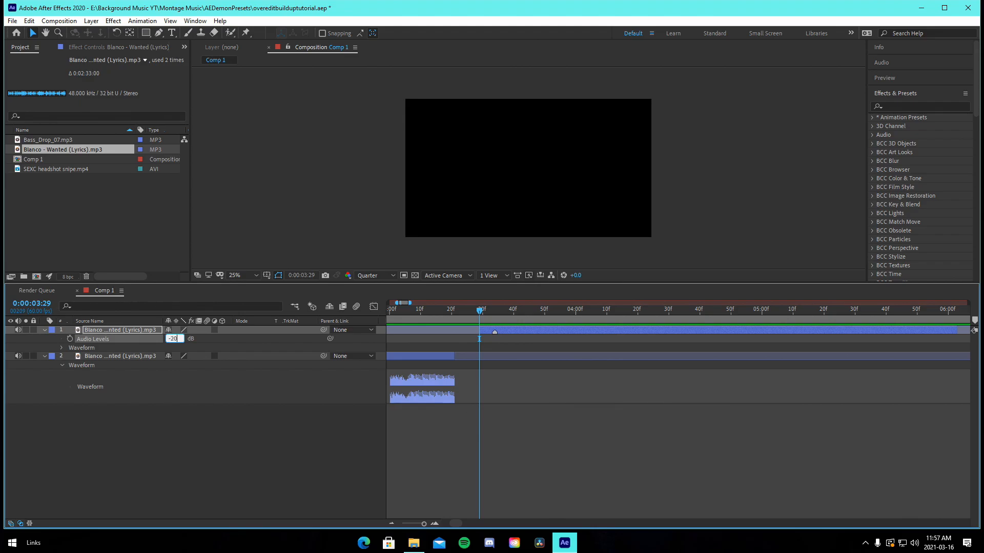
text(-20)
key(Return)
click(69, 338)
At 0:00:03:34, set the second song part's Audio Levels to 0 dB
click(494, 311)
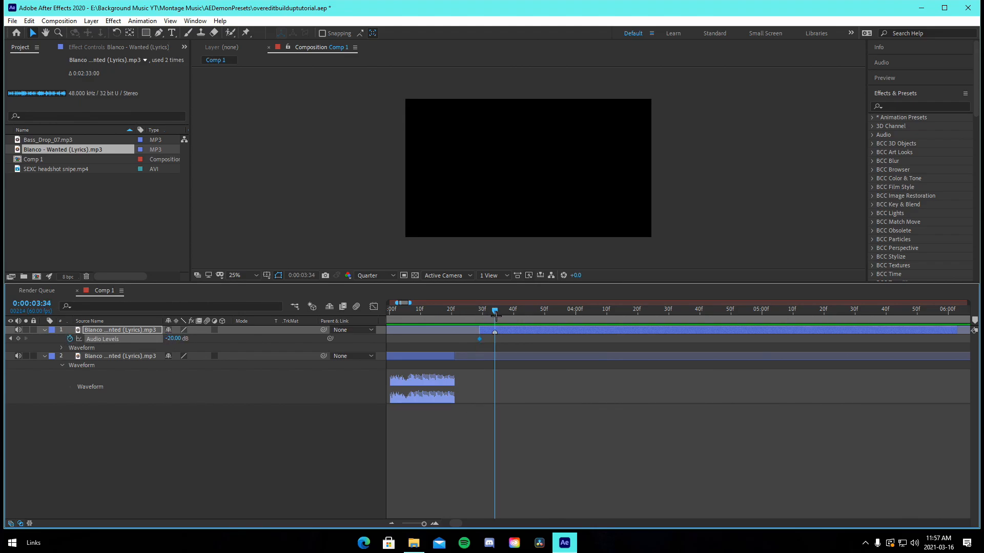
click(176, 339)
text(0)
key(Return)
Zoom out and play the composition from the start to preview the split song and volume ramp
click(475, 322)
key(minus)
drag(468, 356, 399, 350)
click(700, 435)
click(597, 358)
shift+click(686, 331)
click(387, 309)
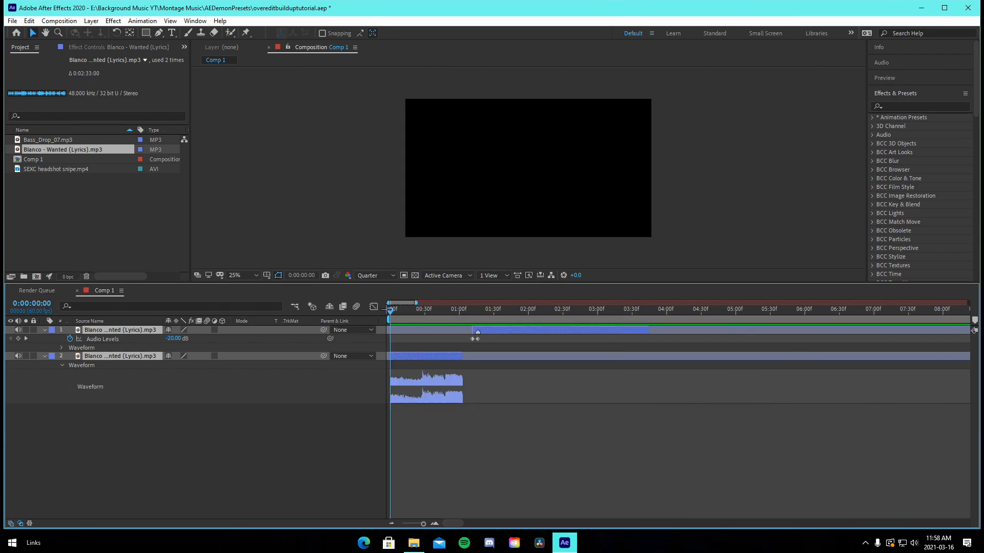
click(474, 433)
key(space)
click(437, 523)
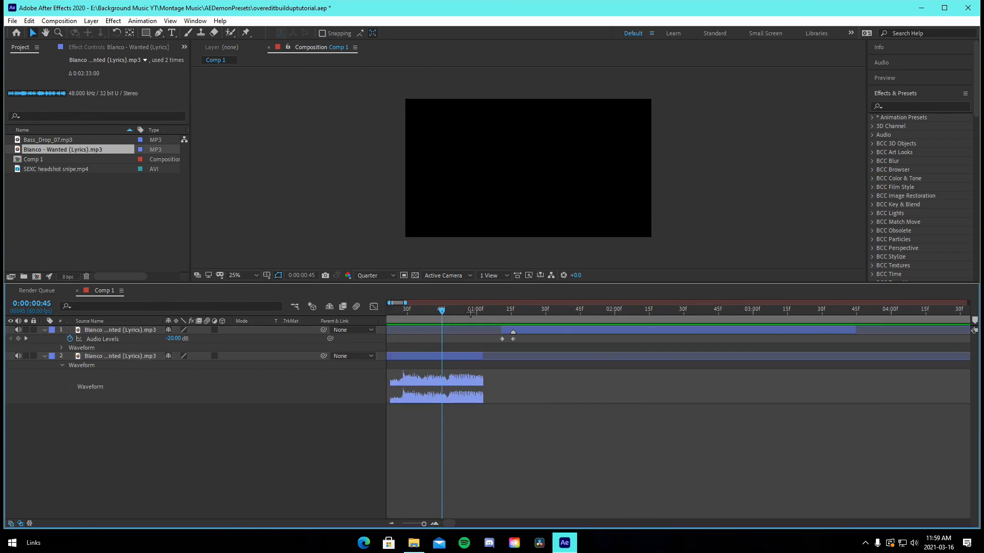
At 0:00:01:03, keyframe the first song part's Audio Levels at -20 dB
drag(470, 312, 483, 314)
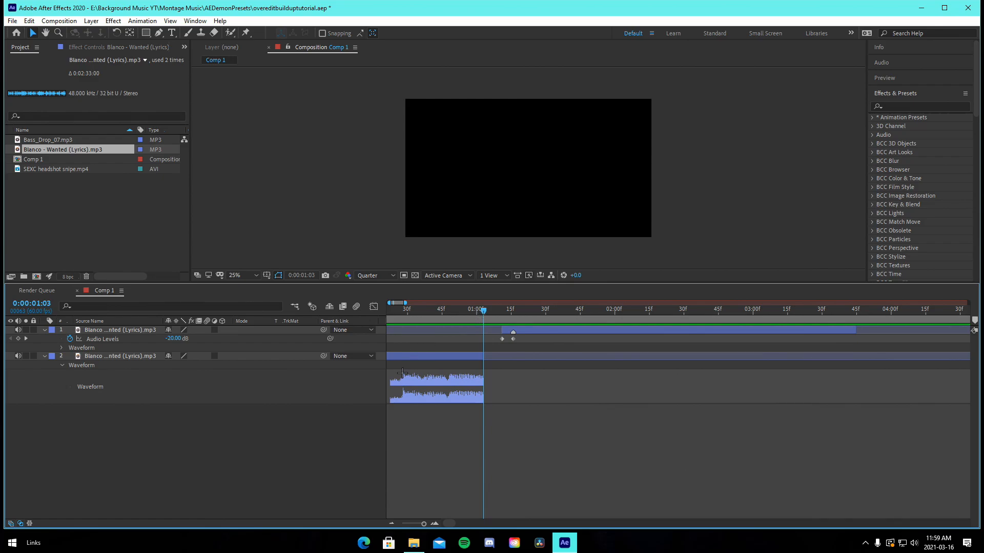
key(l)
key(l)
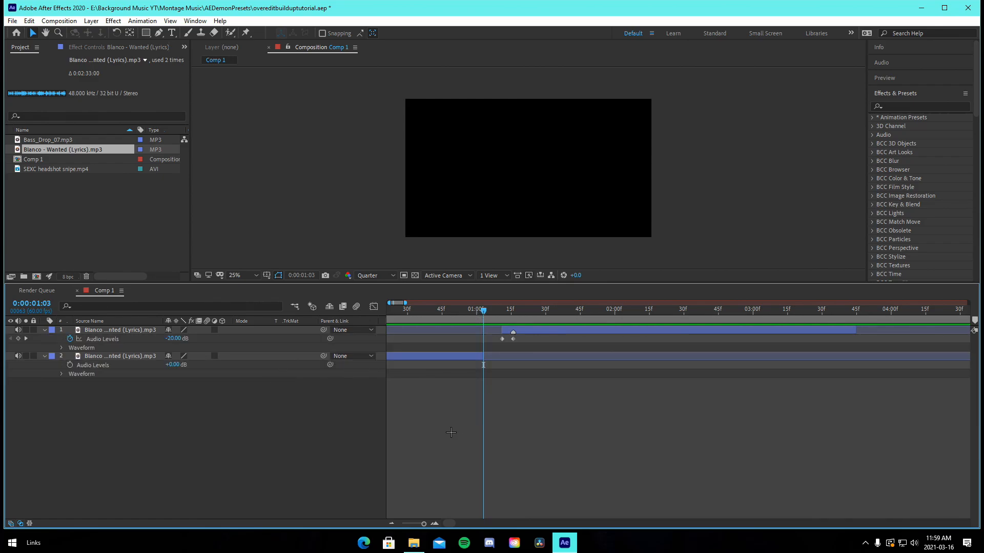
click(433, 358)
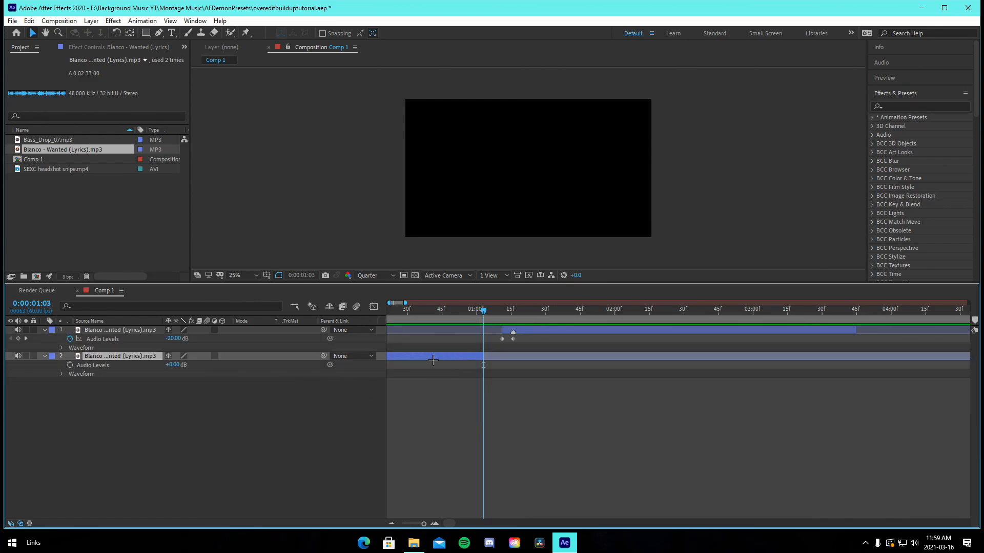
click(176, 365)
text(-20)
key(Return)
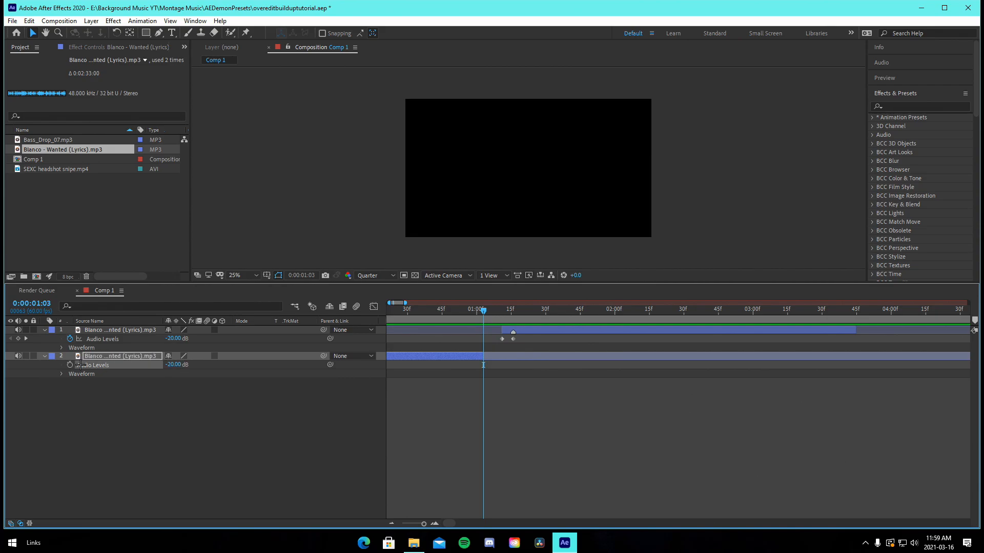
click(70, 365)
Step back to 0:00:00:58 and set the first song part's Audio Levels to 0 dB
key(Page_Up)
key(Page_Up)
key(Page_Up)
key(Page_Up)
key(Page_Up)
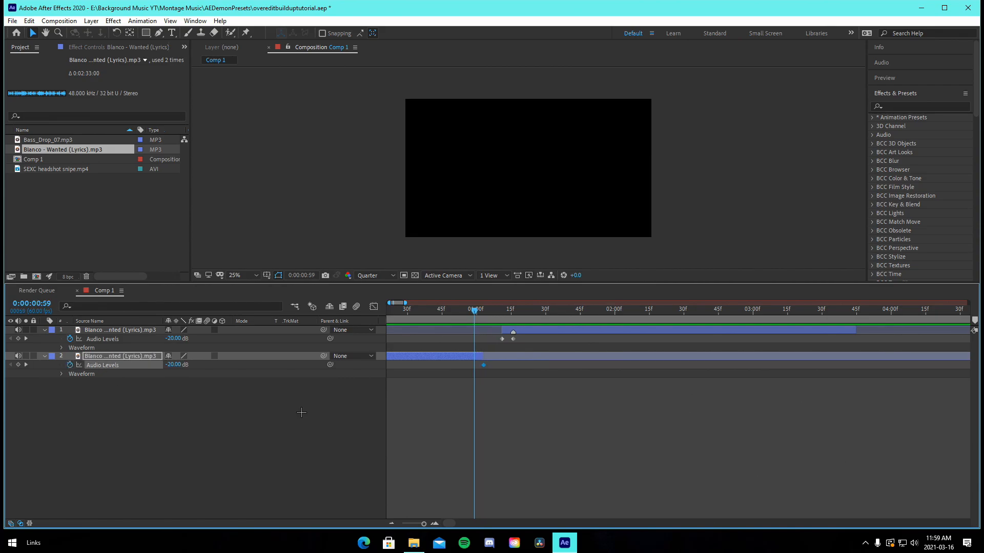
click(174, 364)
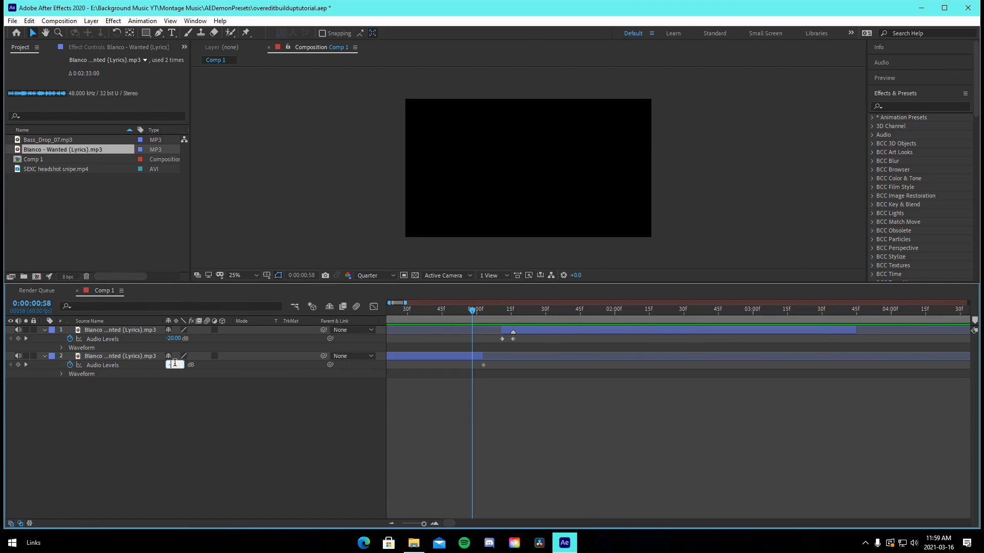
text(0)
key(Return)
Collapse the layers and add the SEXC headshot snipe.mp4 clip to the composition
scroll(640, 367, down, 3)
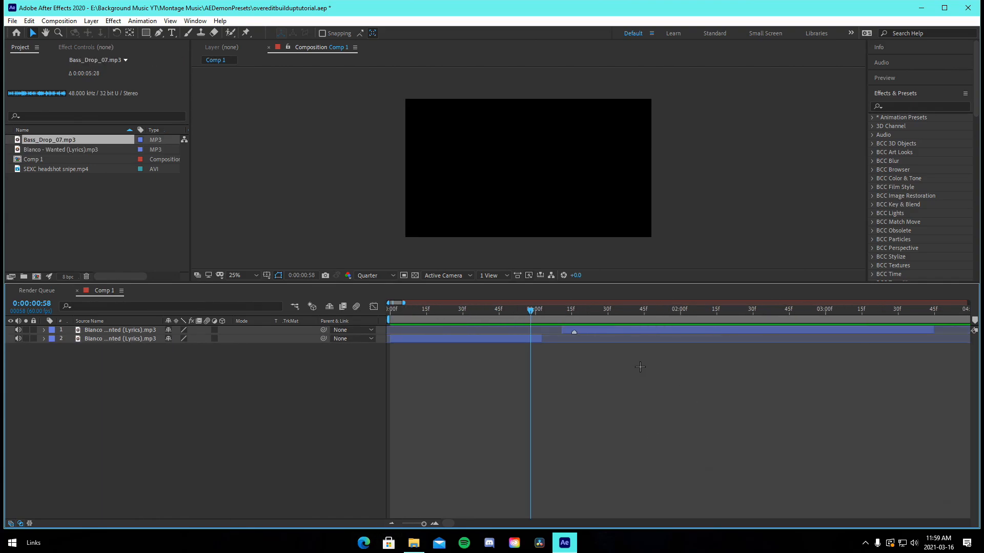
drag(56, 169, 533, 359)
click(391, 522)
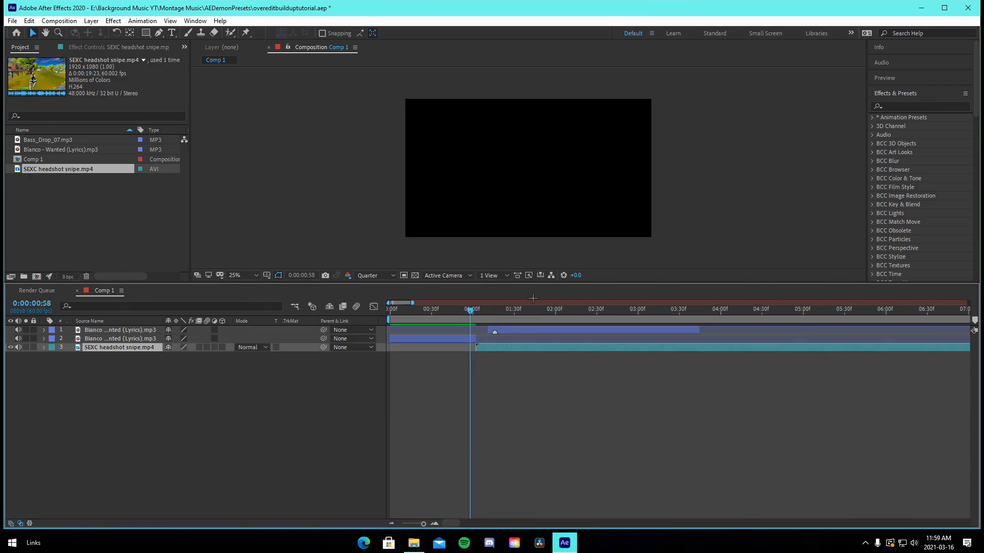
At 0:00:01:16, add a layer marker with the comment "kill" to the top song layer
click(494, 313)
right_click(495, 332)
click(513, 339)
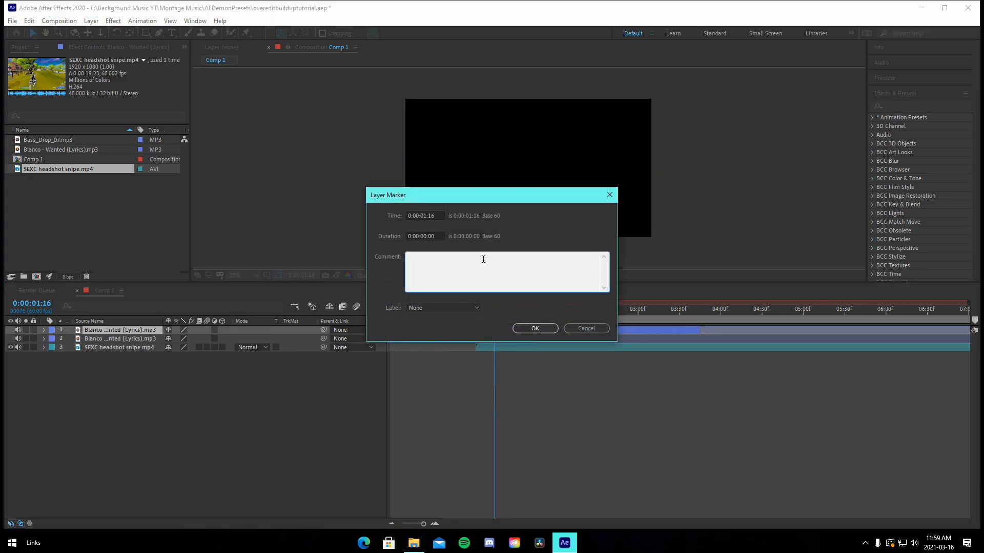
text(kill)
click(535, 328)
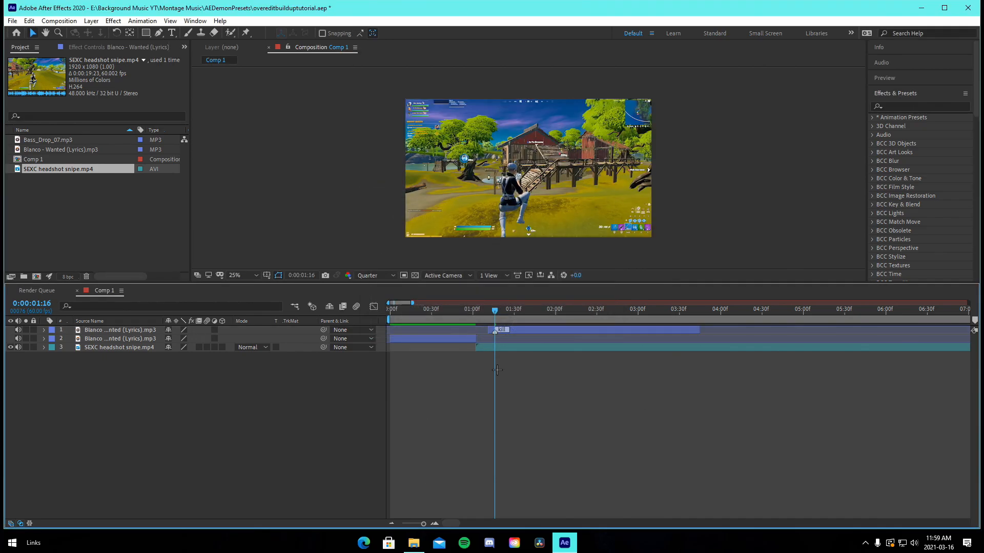
Move the headshot clip to start at the beginning of the composition and save the project
click(505, 350)
drag(478, 348, 393, 349)
click(391, 523)
click(486, 382)
key(ctrl+s)
Search the effects for Twixtor and apply Twixtor Pro to the headshot clip
click(408, 348)
click(450, 369)
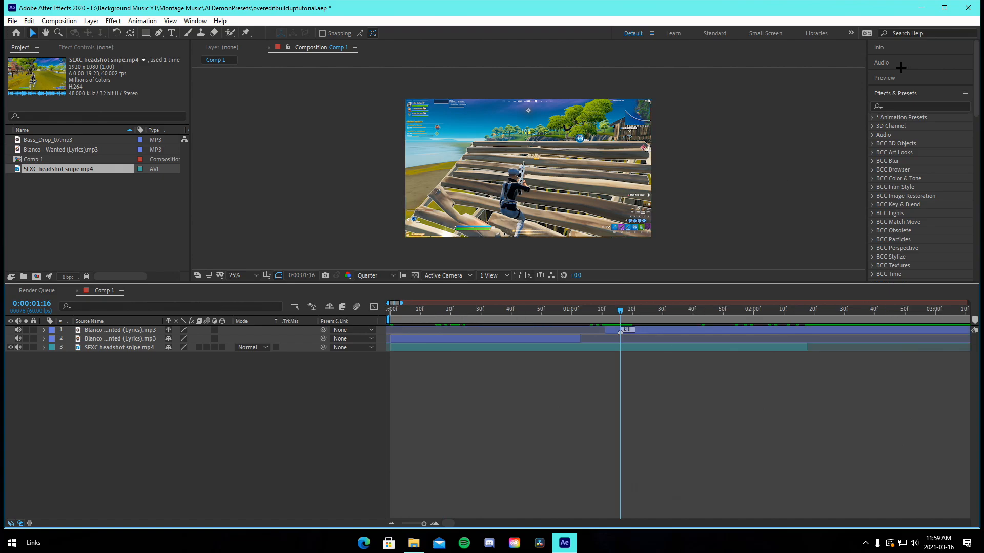
click(914, 101)
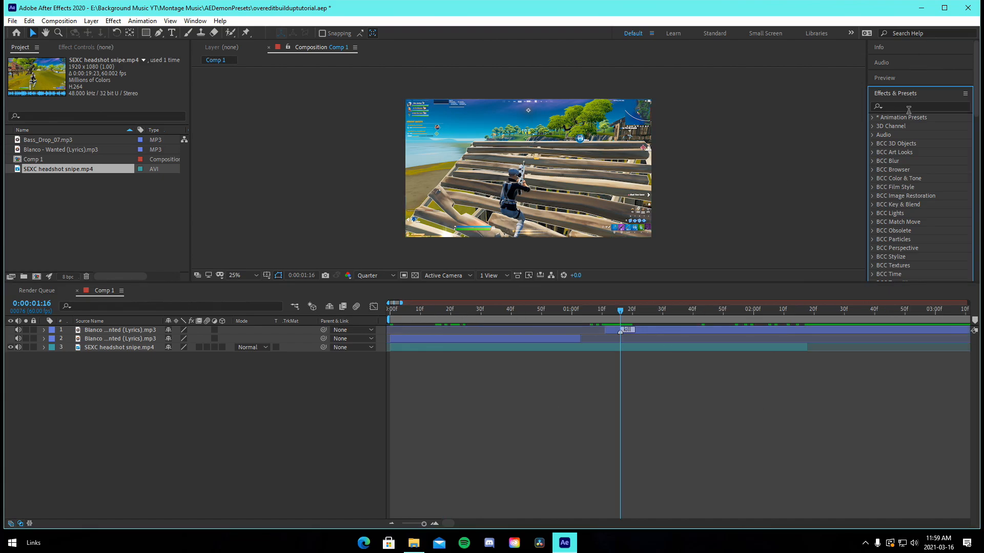
click(933, 108)
text(twixtor)
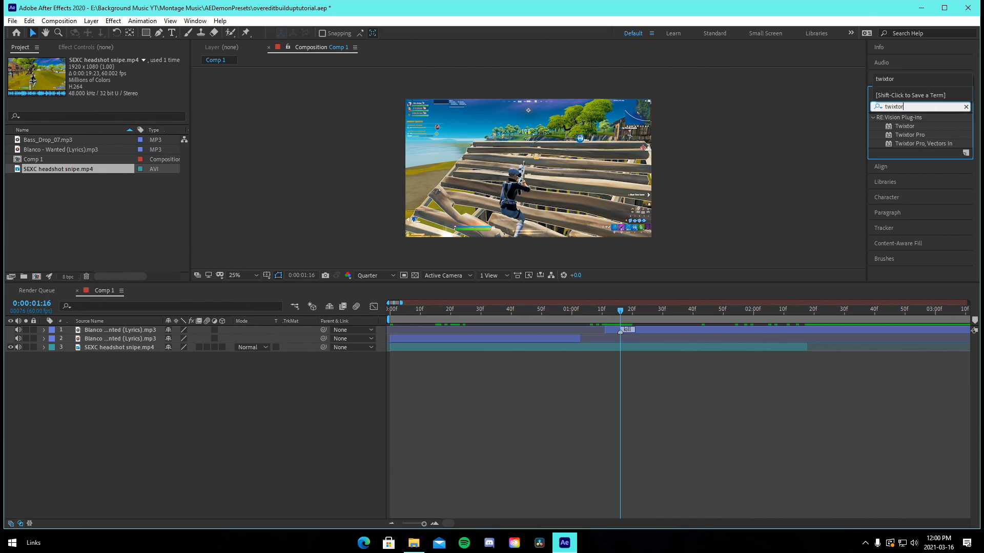
drag(920, 135, 651, 347)
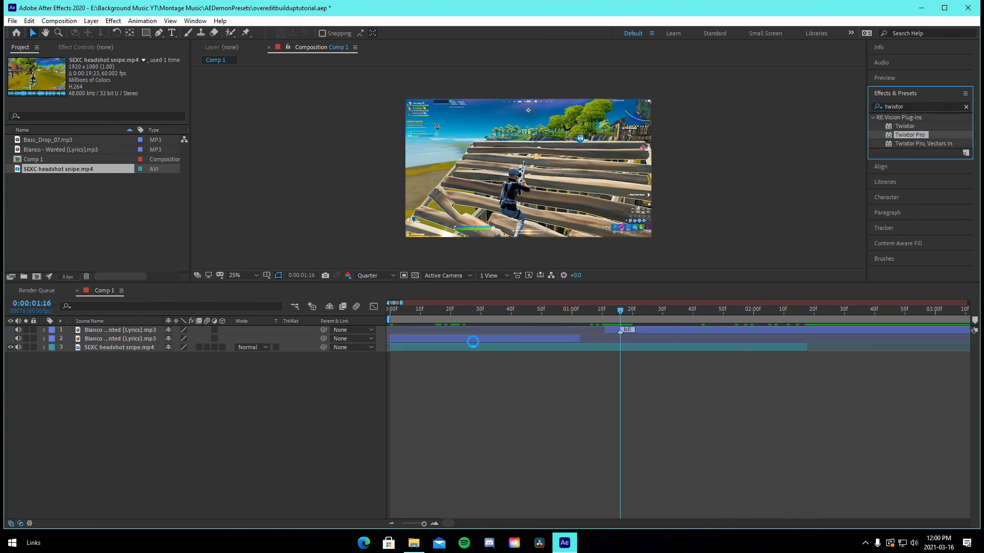
Keyframe Twixtor Pro's Speed % at the clip start and add another Speed % keyframe at 0:00:00:48
drag(398, 313, 352, 317)
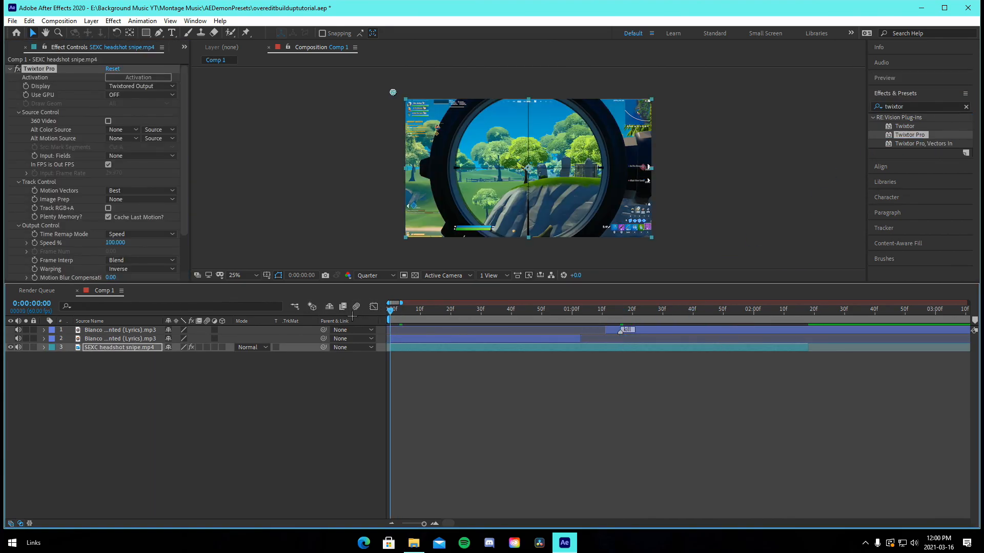
click(41, 243)
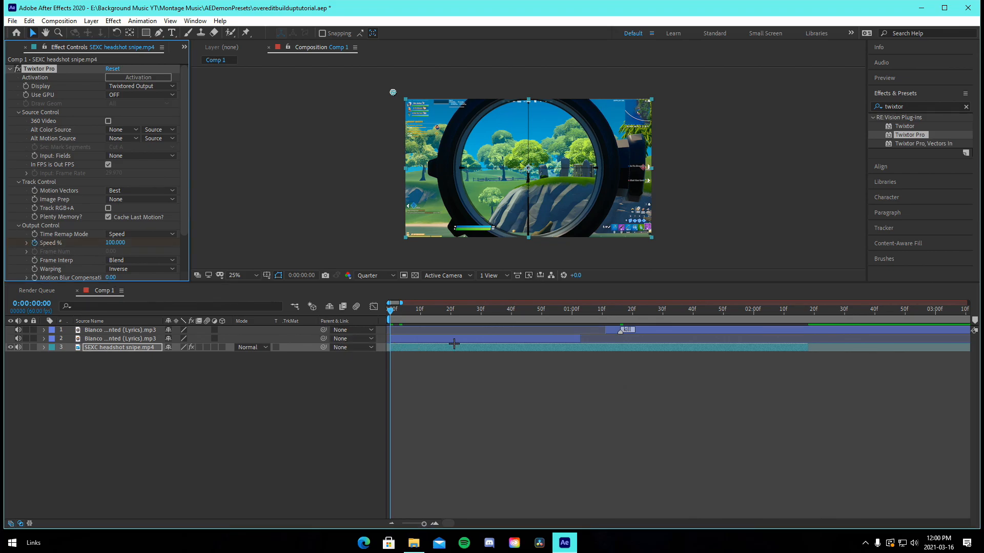
drag(479, 311, 536, 327)
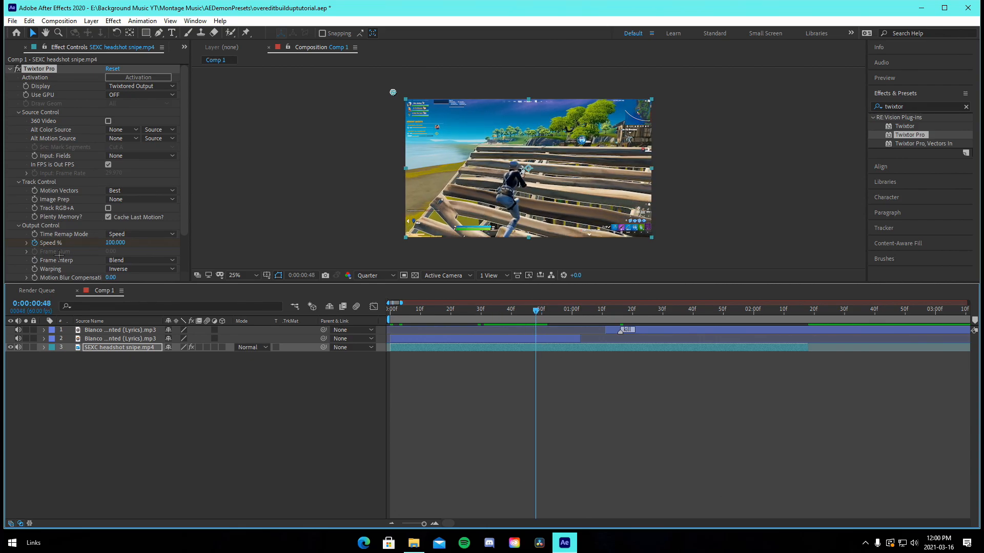
click(112, 244)
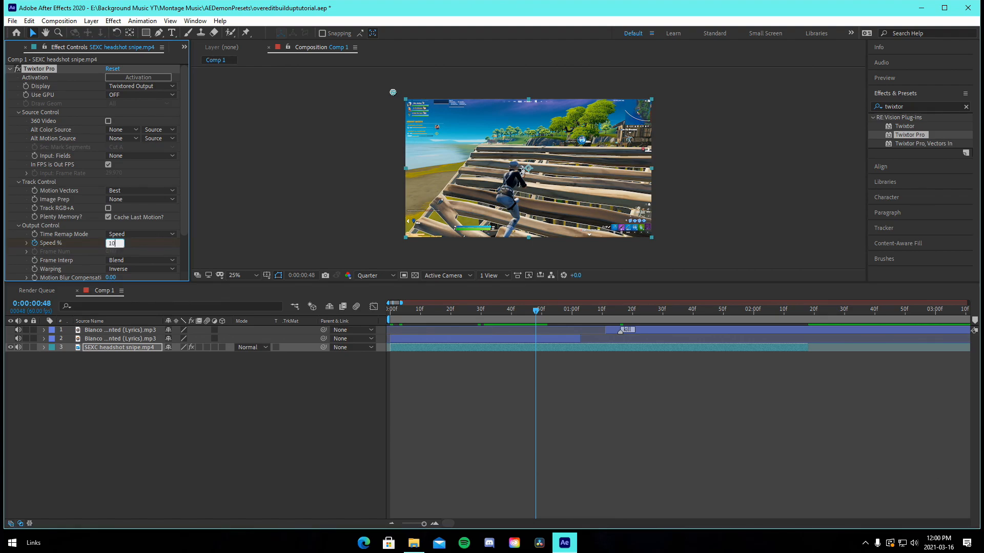
key(Return)
Preview the clip and expand Twixtor Pro's Output Control properties in the timeline
drag(537, 313, 478, 316)
key(space)
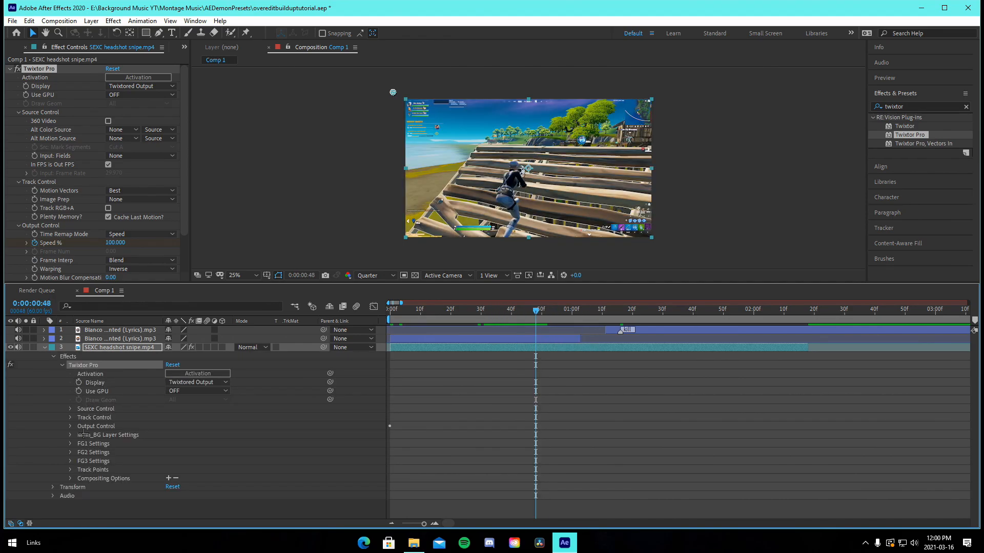
click(71, 426)
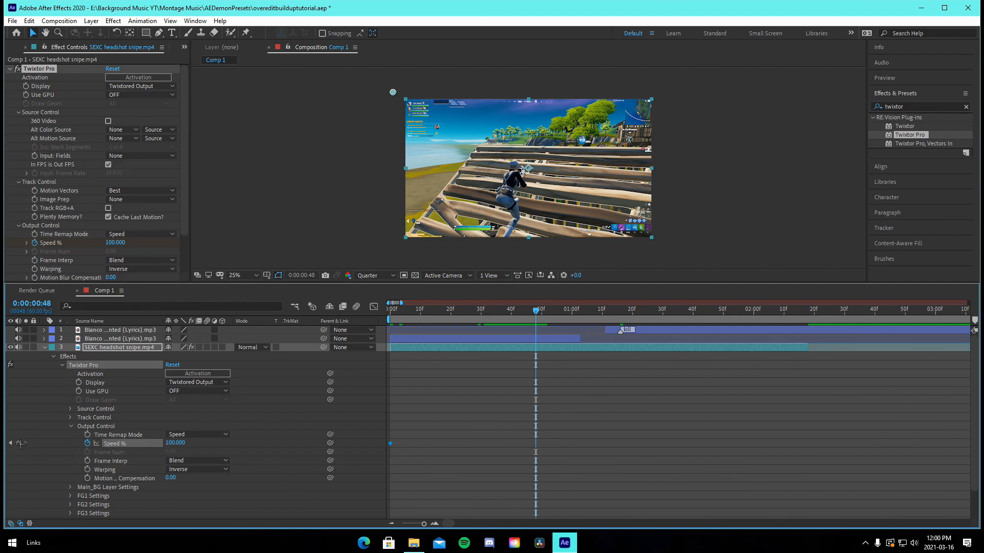
At 0:00:01:11, set Twixtor Pro's Speed % to 10
mouse_move(540, 318)
mouse_down()
mouse_move(506, 312)
mouse_move(530, 313)
mouse_up()
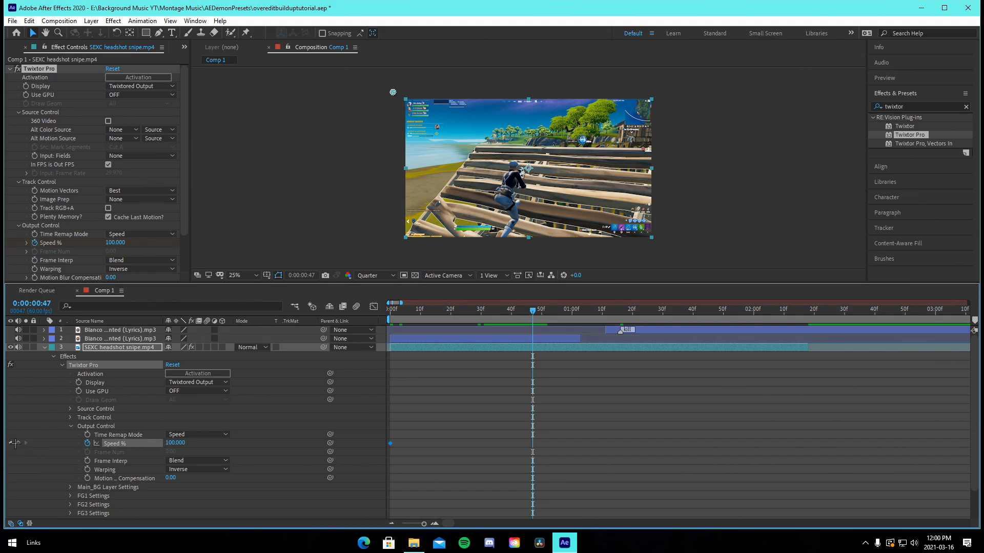
drag(533, 319, 606, 325)
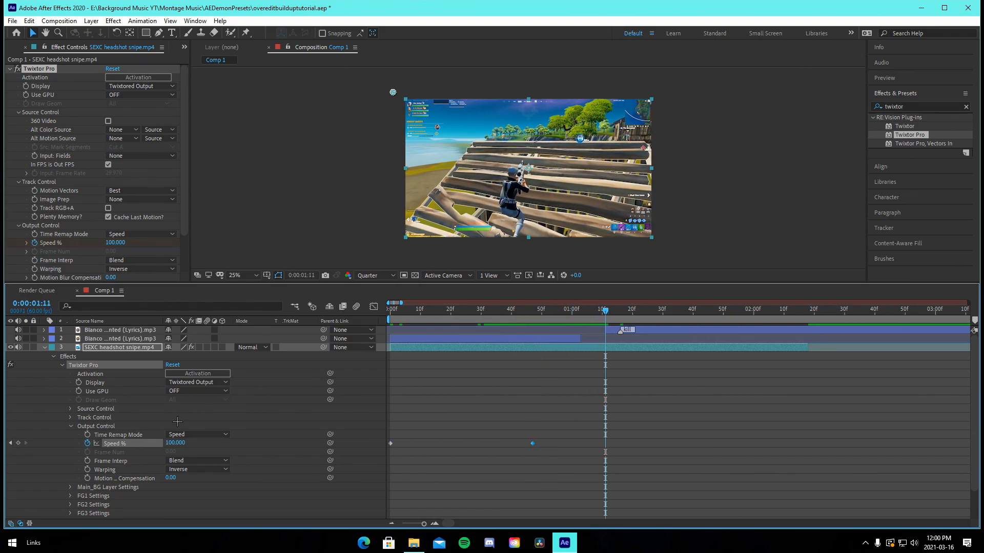
click(176, 442)
text(10)
key(Return)
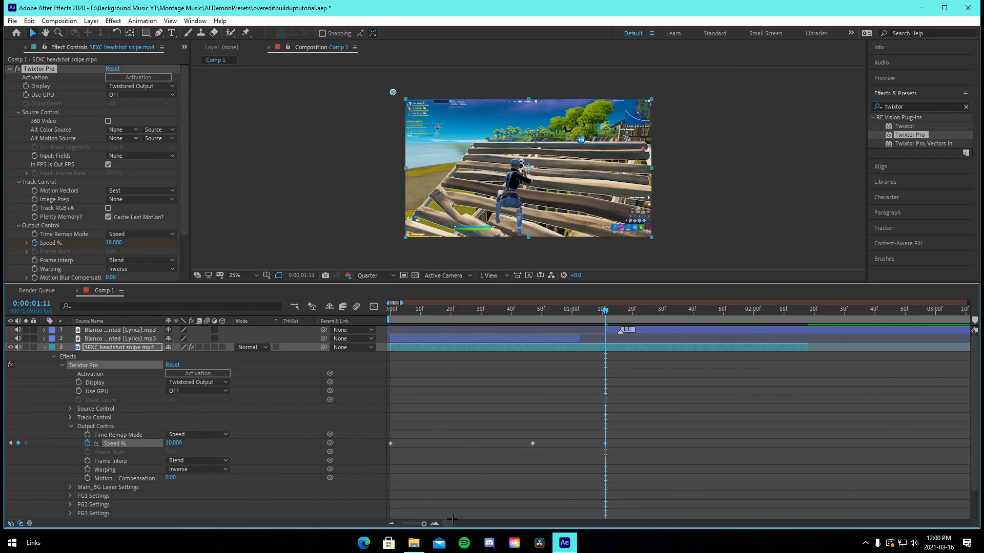
Zoom the timeline in and preview the slowed section
key(=)
drag(450, 313, 440, 334)
key(space)
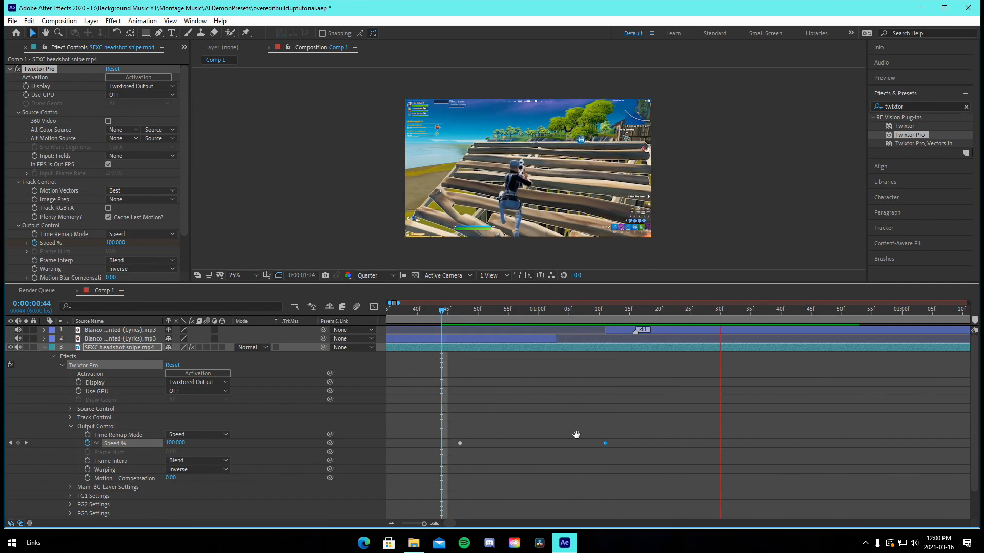
Slide the song part carrying the kill marker later in the timeline
click(605, 311)
drag(648, 330, 818, 330)
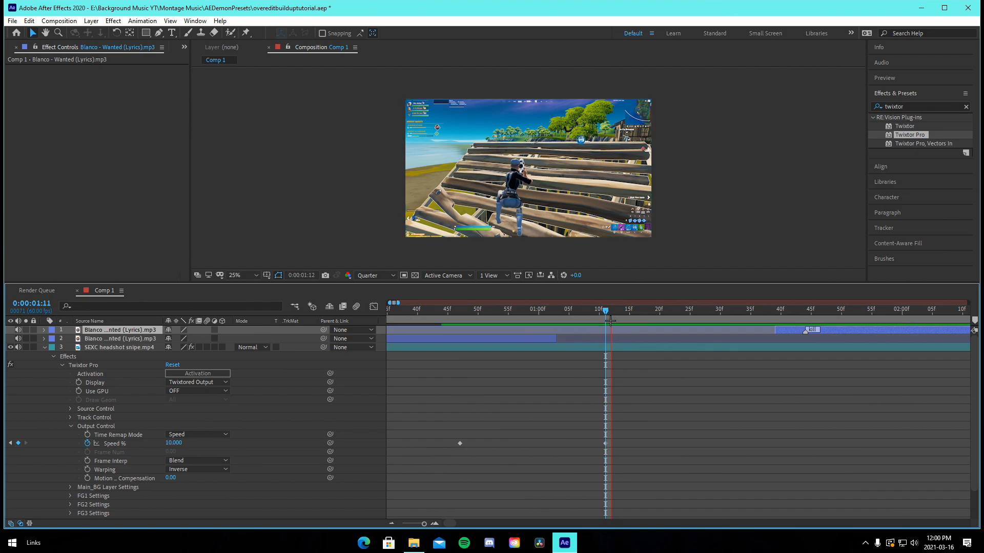
drag(766, 314, 748, 334)
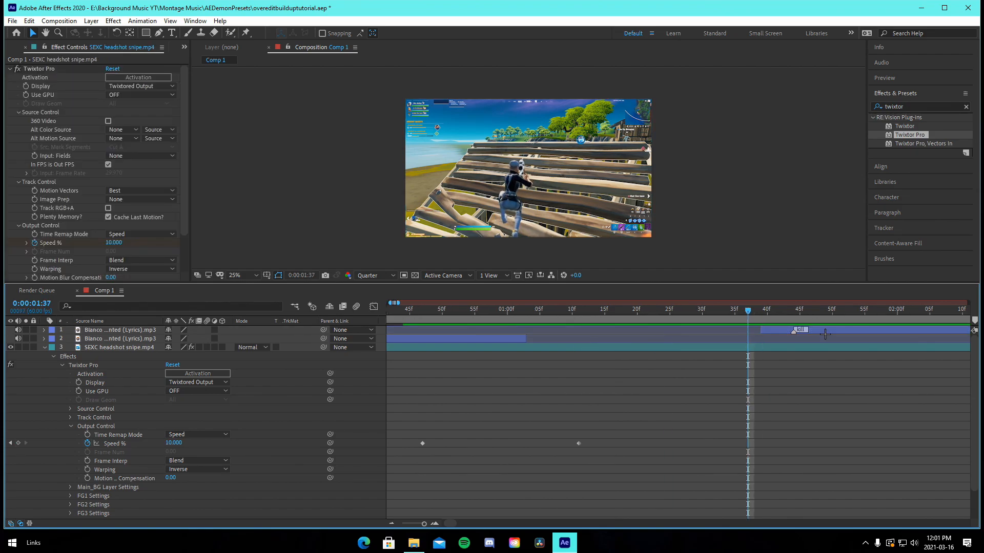
drag(825, 334, 833, 330)
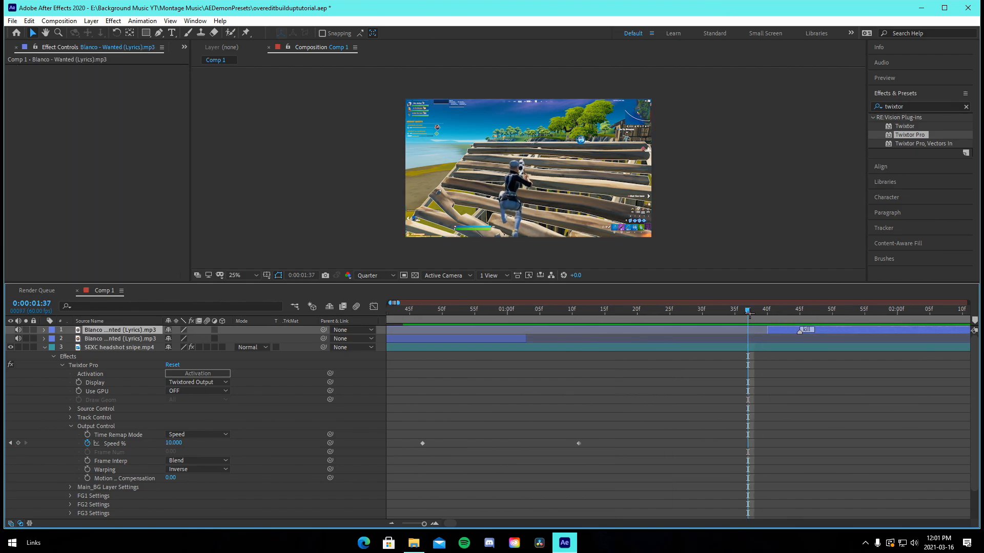
At 0:00:01:40, add a Speed % keyframe holding the slowed speed
drag(749, 314, 800, 330)
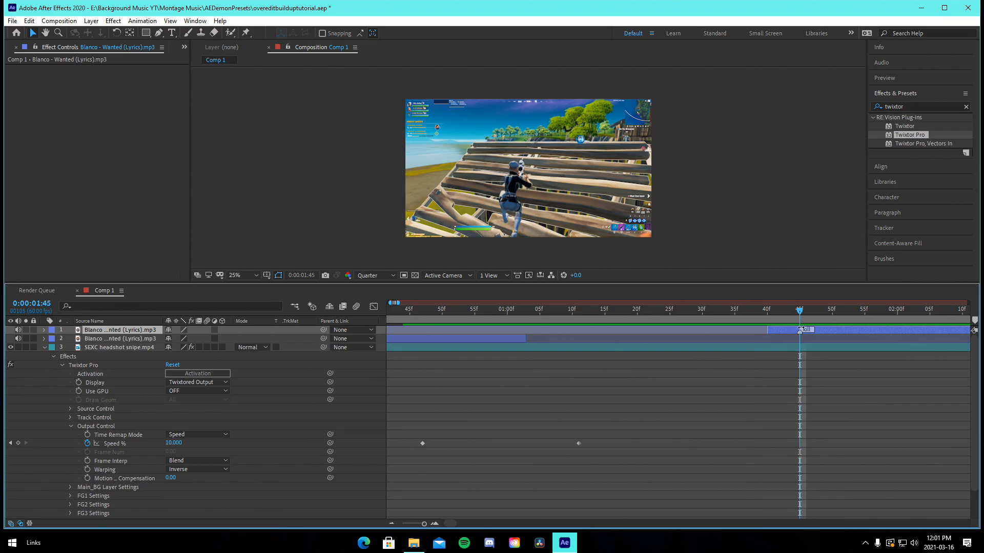
key(Page_Up)
key(Page_Up)
key(Page_Up)
key(Page_Up)
key(Page_Up)
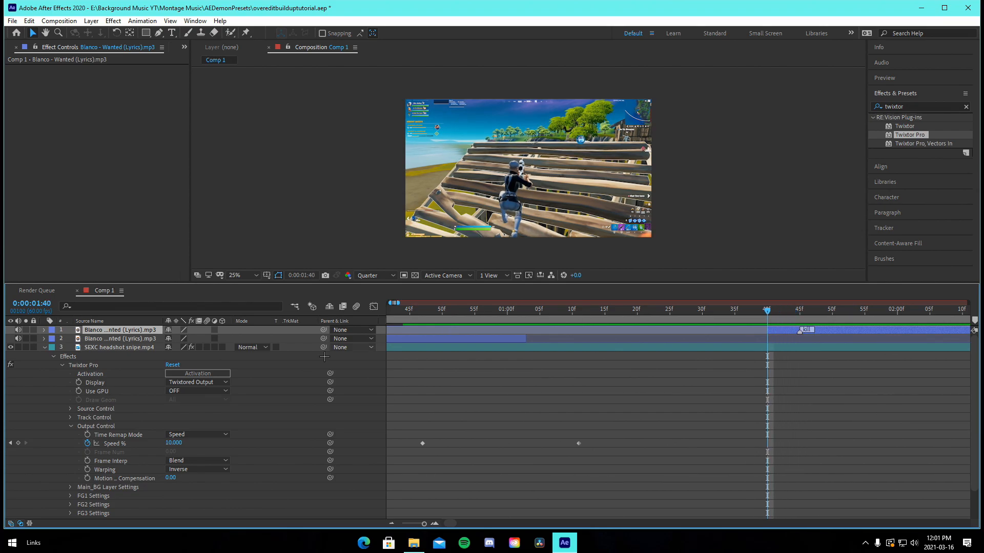
click(18, 444)
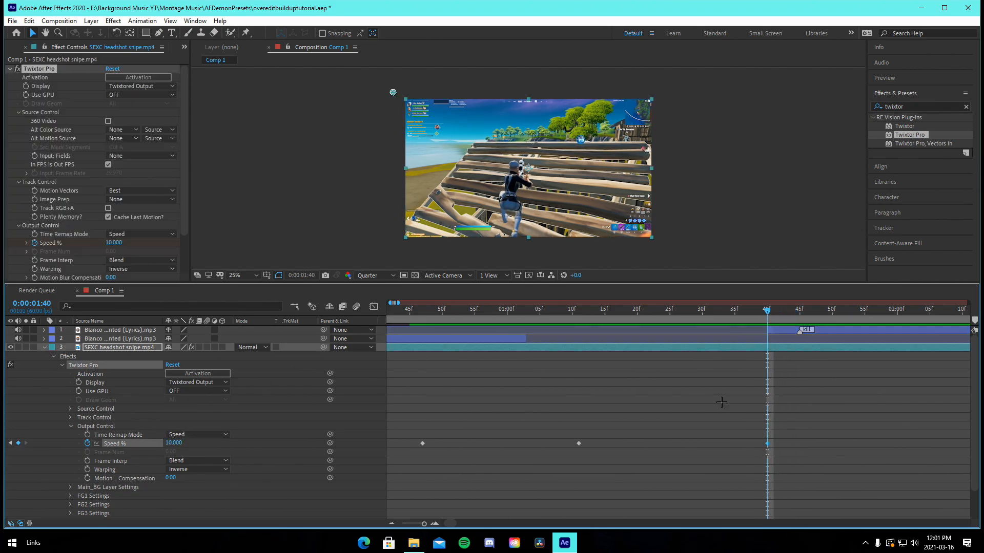
At 0:00:01:45, set Speed % to 460
drag(578, 312, 799, 331)
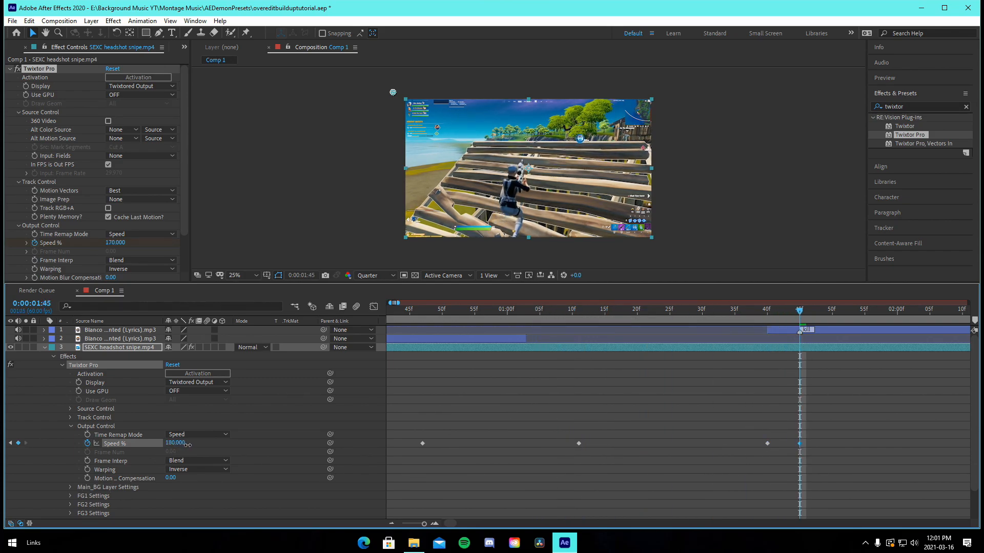
drag(176, 444, 209, 454)
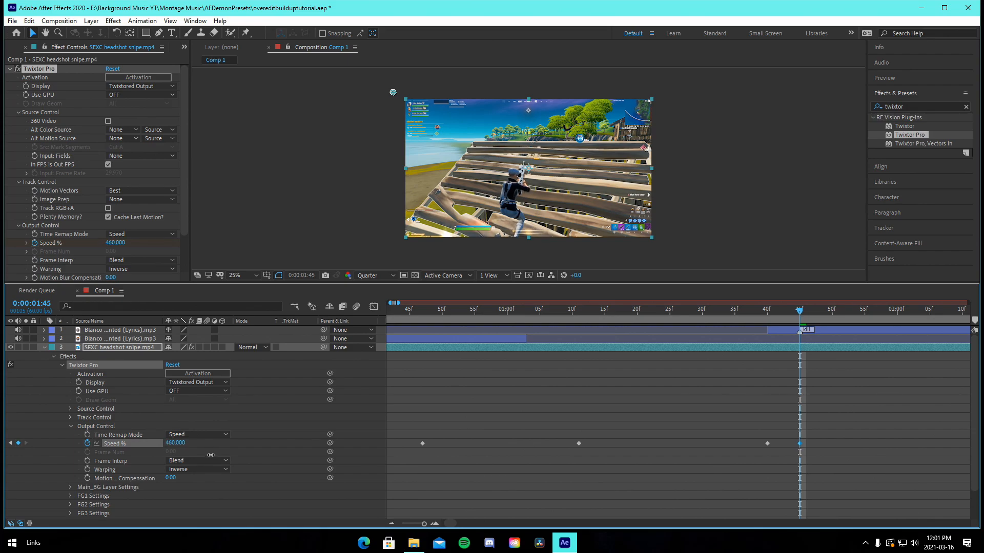
At 0:00:01:47, set the clip's Twixtor Speed % to 50
scroll(534, 124, up, 5)
scroll(535, 125, down, 2)
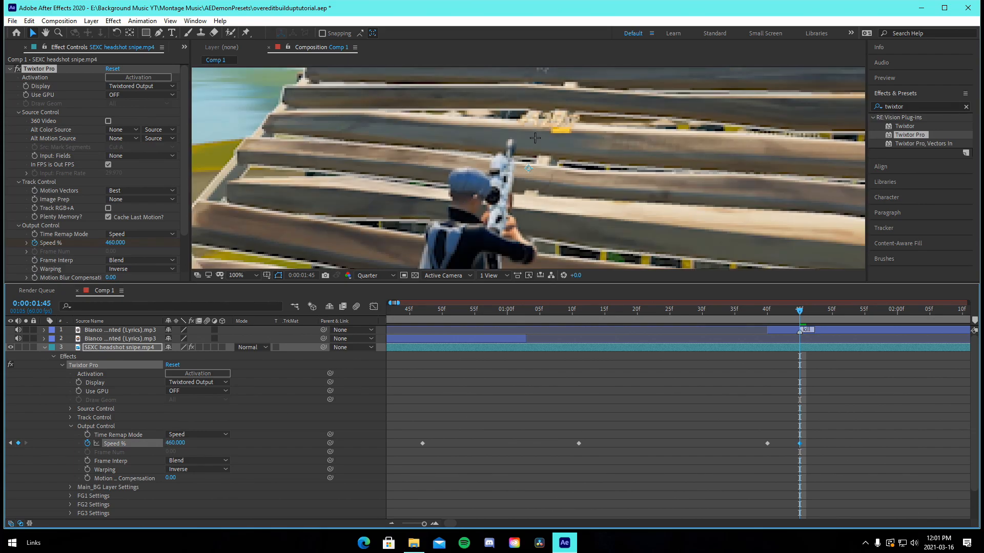
drag(535, 128, 515, 147)
scroll(565, 232, down, 3)
scroll(569, 210, up, 2)
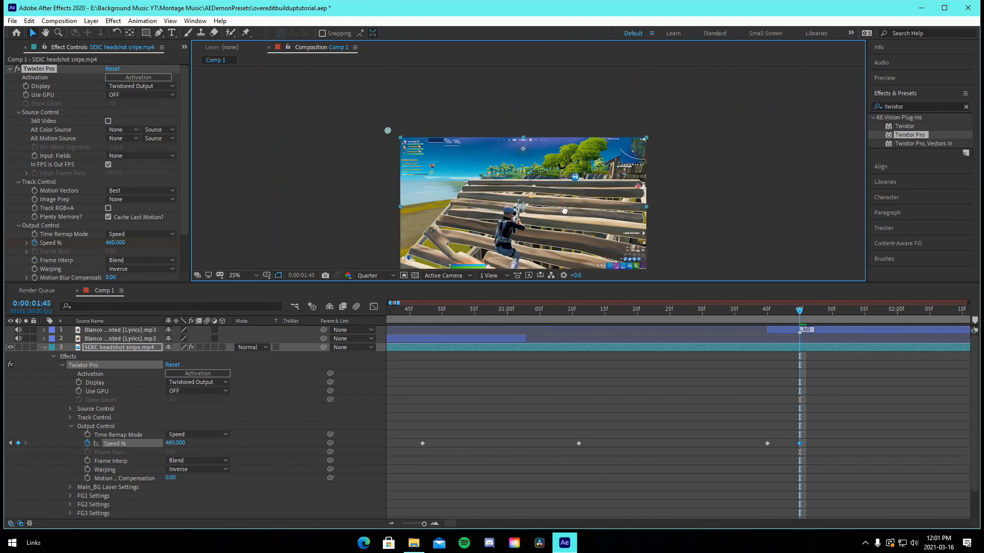
scroll(575, 183, down, 1)
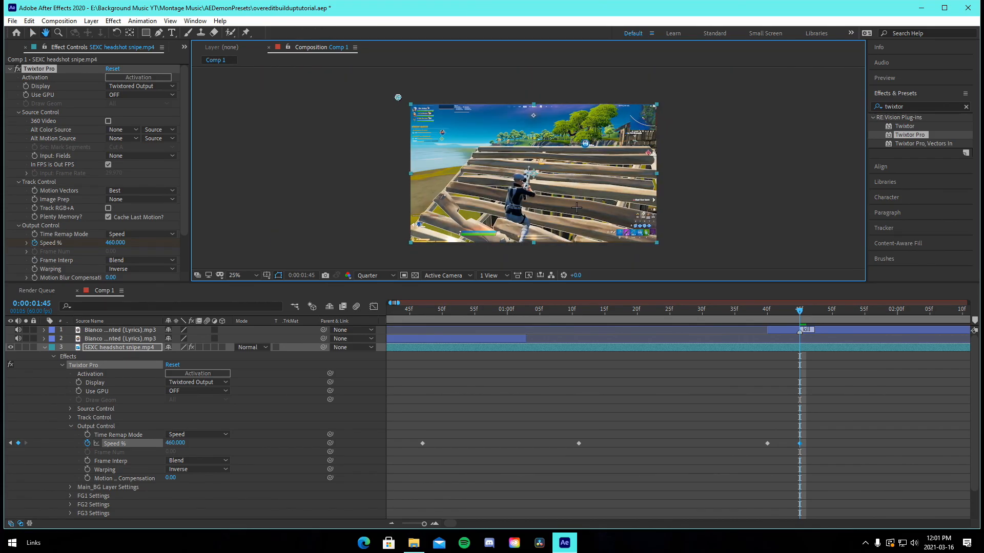
click(391, 523)
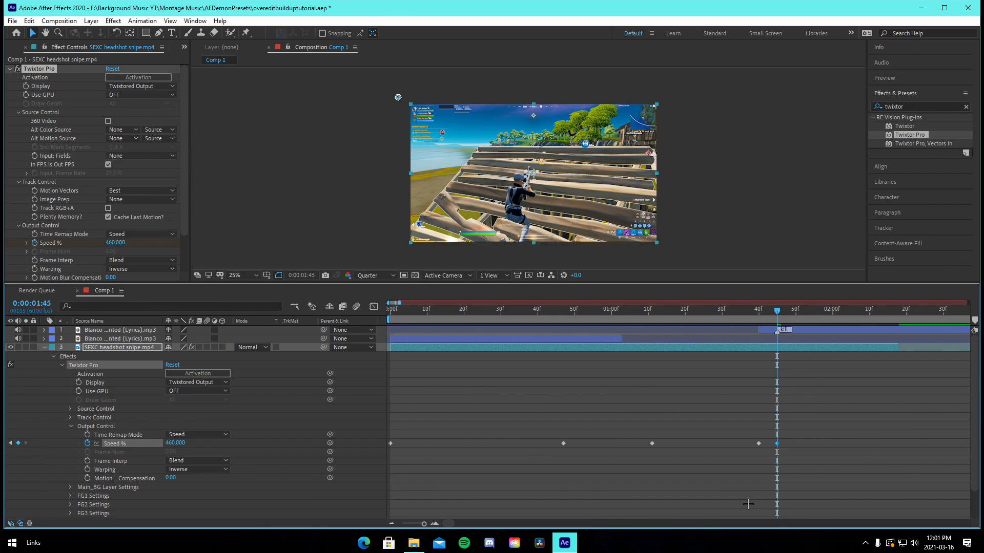
click(176, 443)
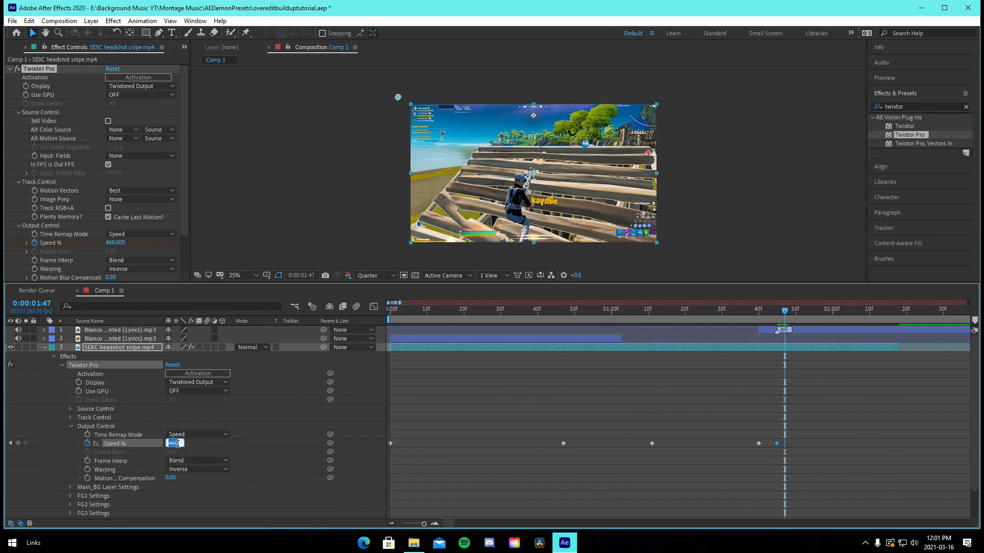
text(50)
key(Return)
Add Bass_Drop_07.mp3 from the project to the composition and move it to the top of the layer stack
click(391, 523)
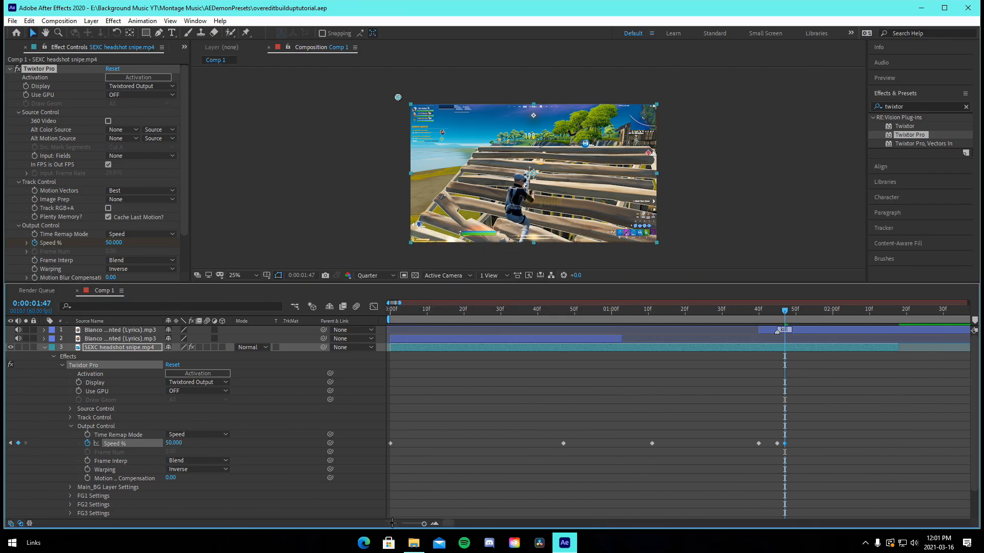
click(588, 313)
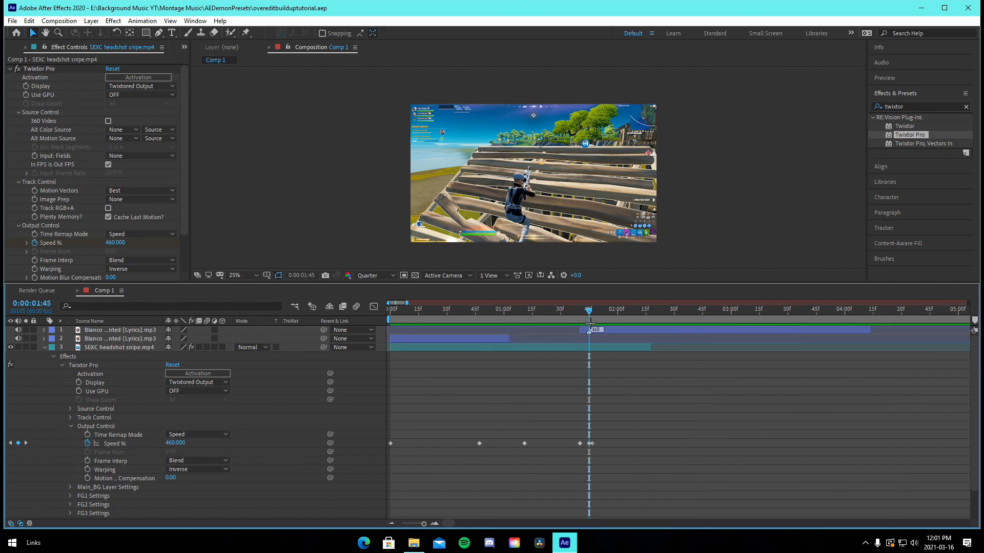
click(9, 71)
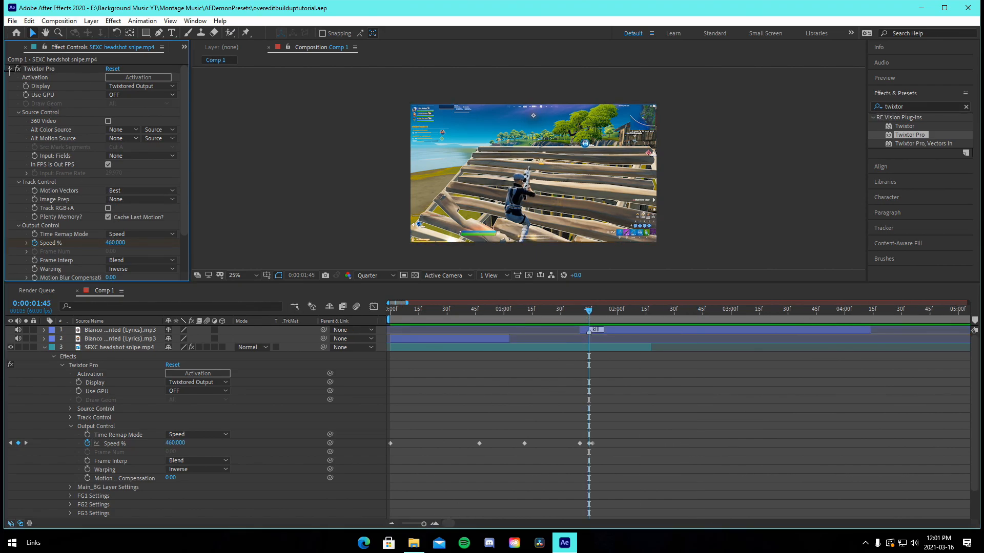
click(9, 70)
click(26, 49)
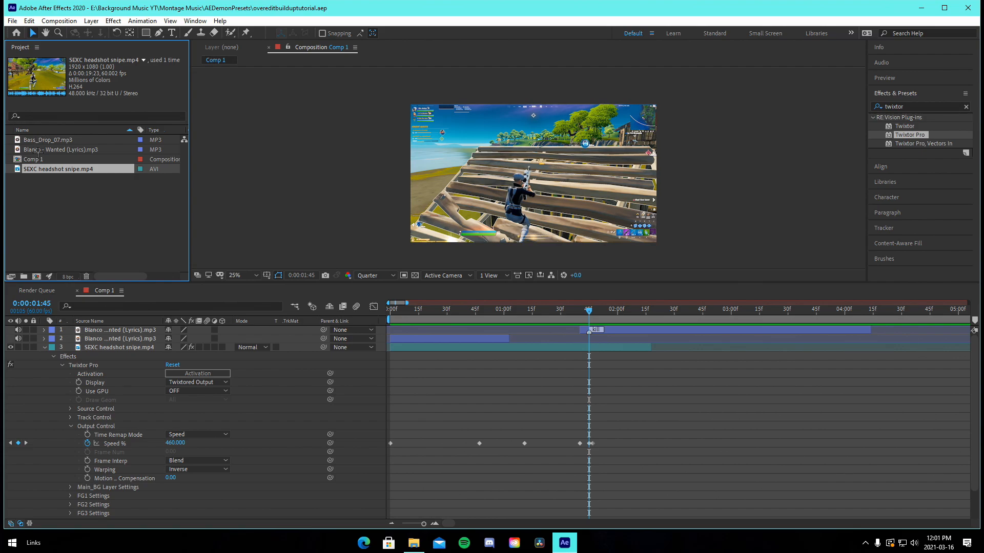
drag(52, 141, 286, 245)
drag(518, 377, 538, 377)
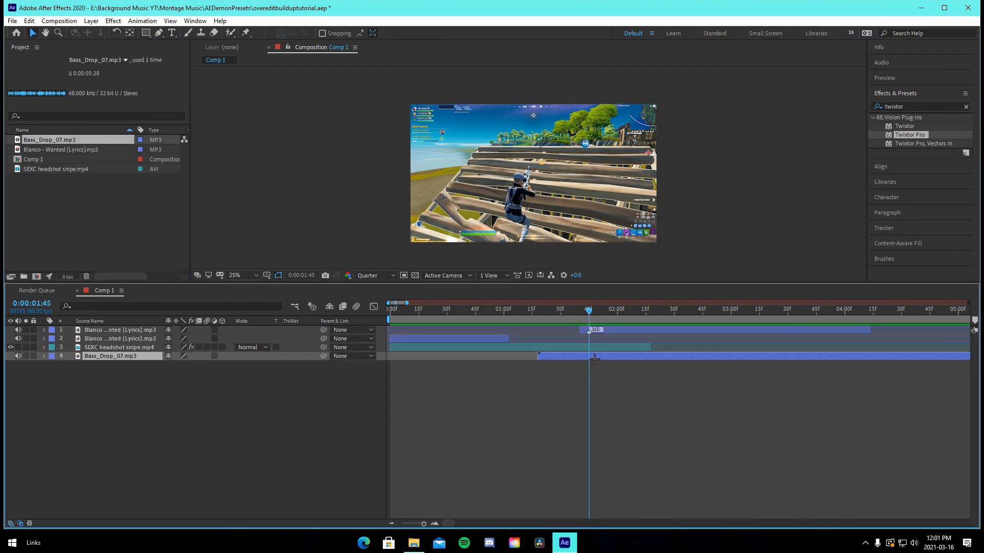
drag(102, 360, 114, 329)
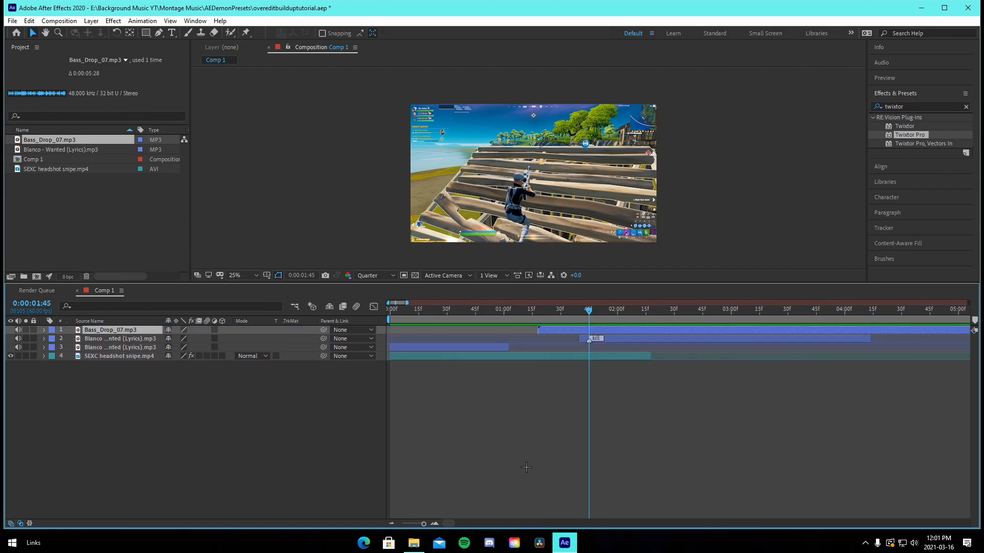
Reveal the bass drop's waveform and time-reverse the Bass_Drop_07 layer
click(434, 524)
key(l)
key(l)
key(minus)
right_click(664, 328)
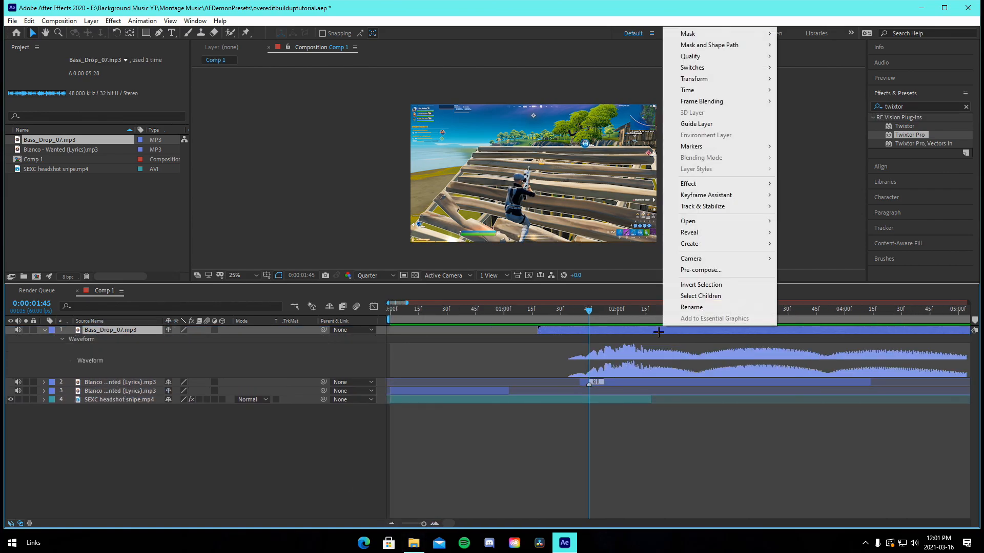
right_click(648, 330)
mouse_move(672, 94)
click(791, 105)
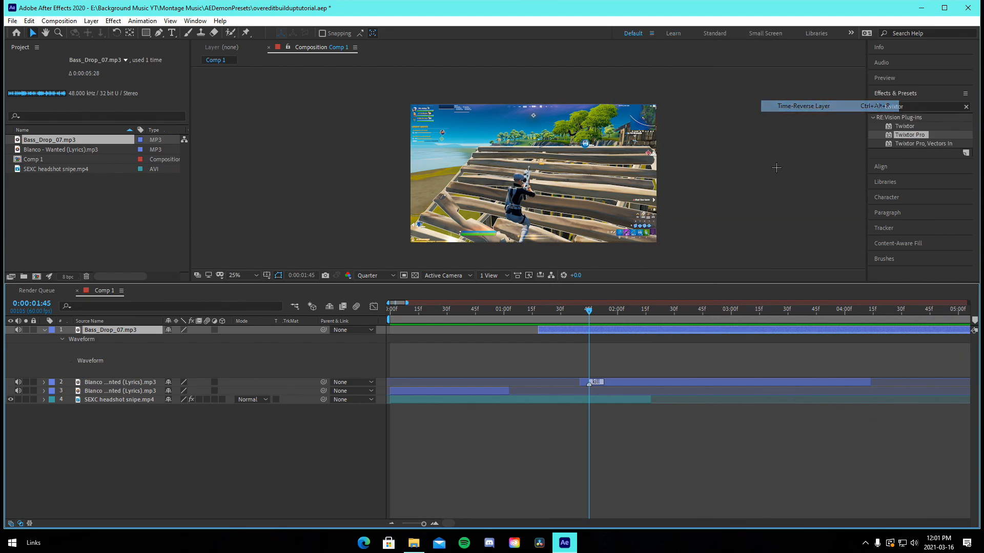
Slide the reversed bass drop layer along the timeline so its build-up lines up with the kill
drag(693, 333, 451, 331)
key(minus)
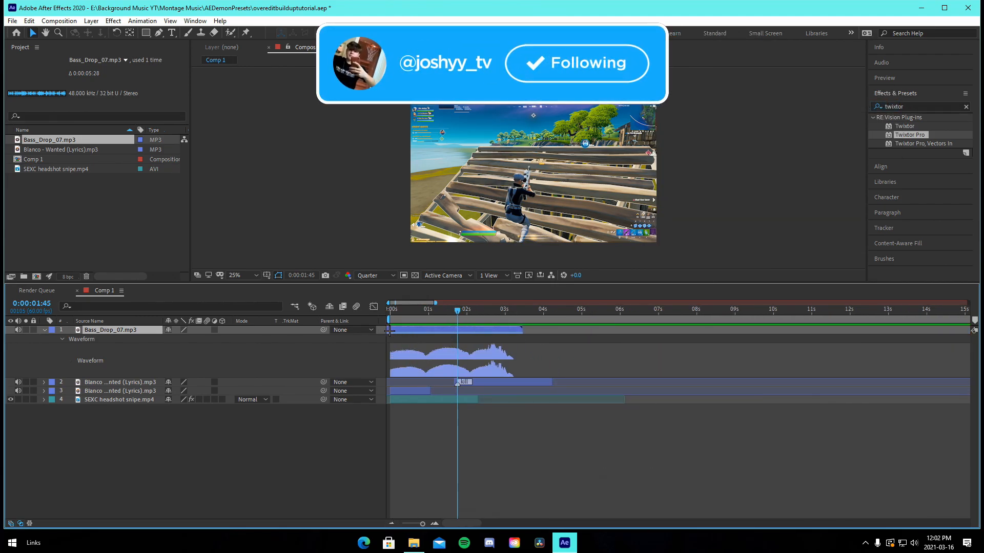
drag(392, 332, 495, 330)
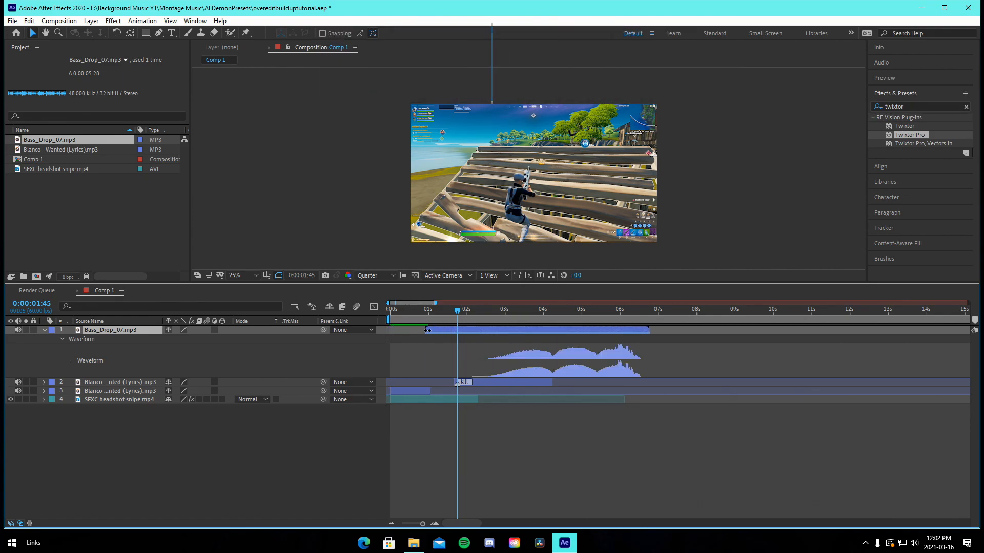
drag(425, 331, 570, 331)
drag(589, 331, 457, 311)
key(equal)
key(equal)
click(450, 311)
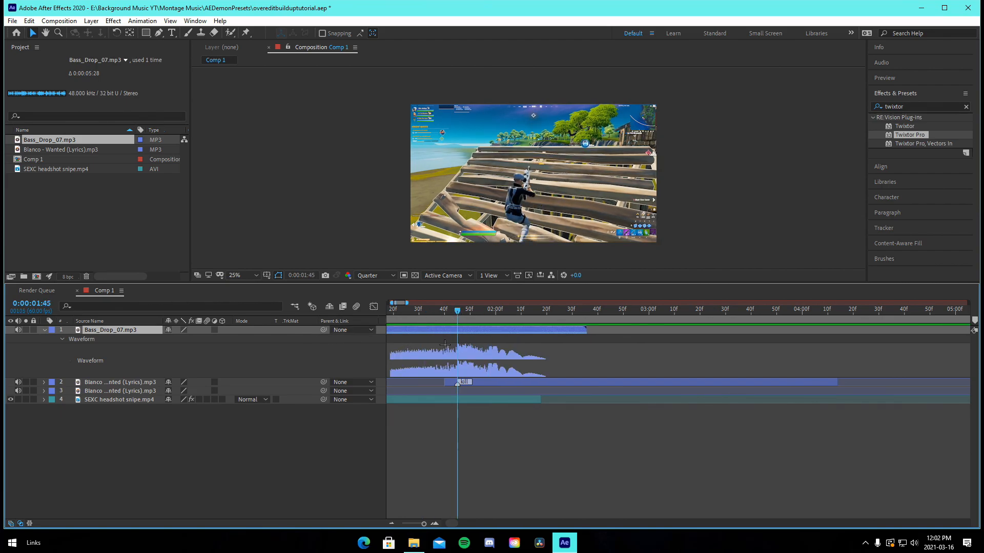
Set the bass drop layer's Audio Levels to -2 dB
key(l)
click(175, 338)
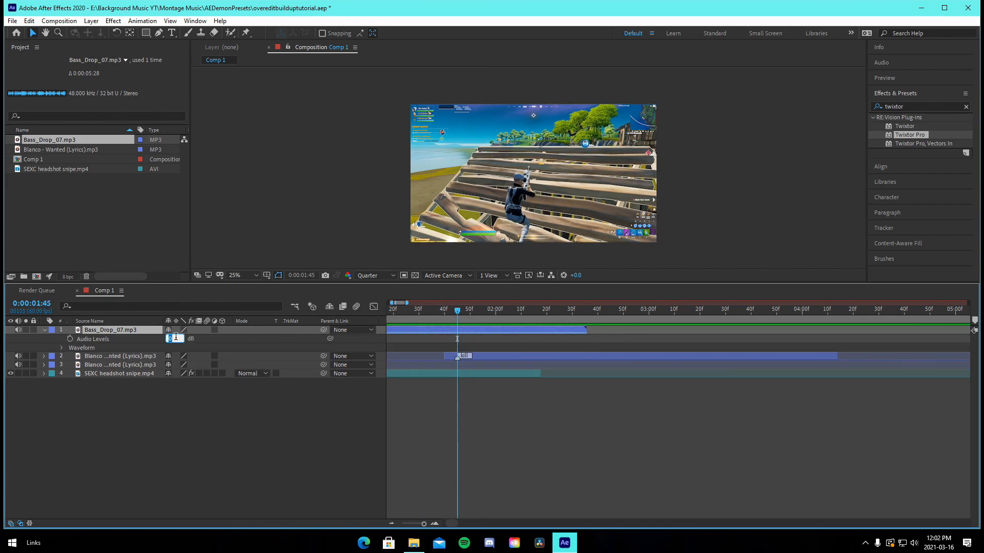
text(-2)
key(Return)
Create a new adjustment layer in the composition
click(392, 523)
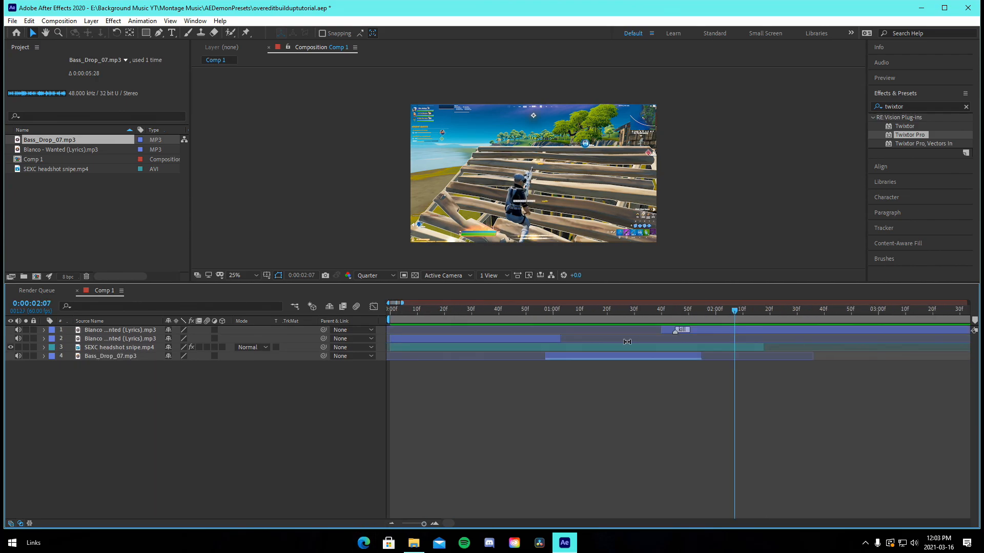
click(715, 328)
key(ctrl+alt+y)
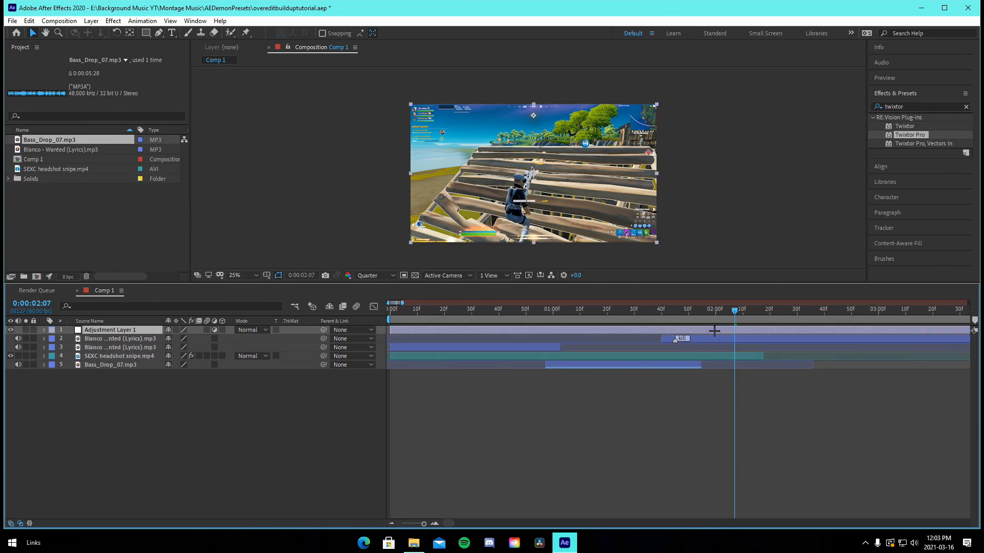
Trim the adjustment layer to run from 0:00:00:57 to 0:00:01:45 by splitting off and deleting its start
click(543, 314)
click(556, 330)
key(ctrl+shift+d)
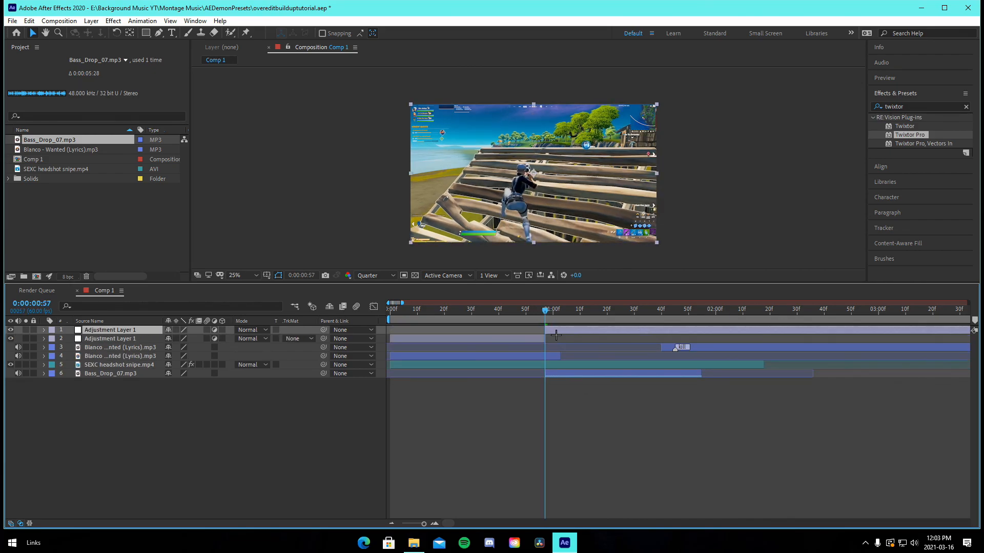
click(524, 338)
key(Delete)
click(676, 310)
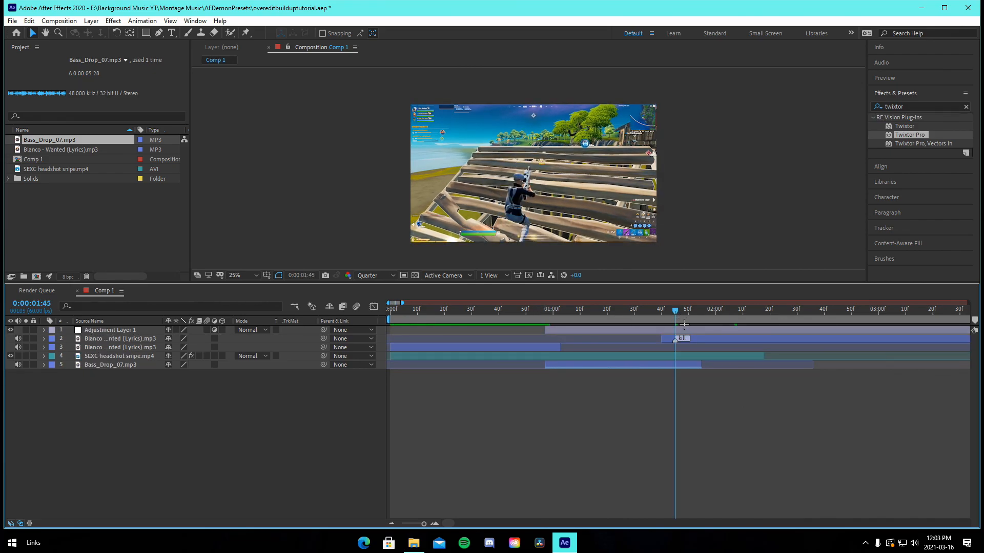
key(alt+bracketright)
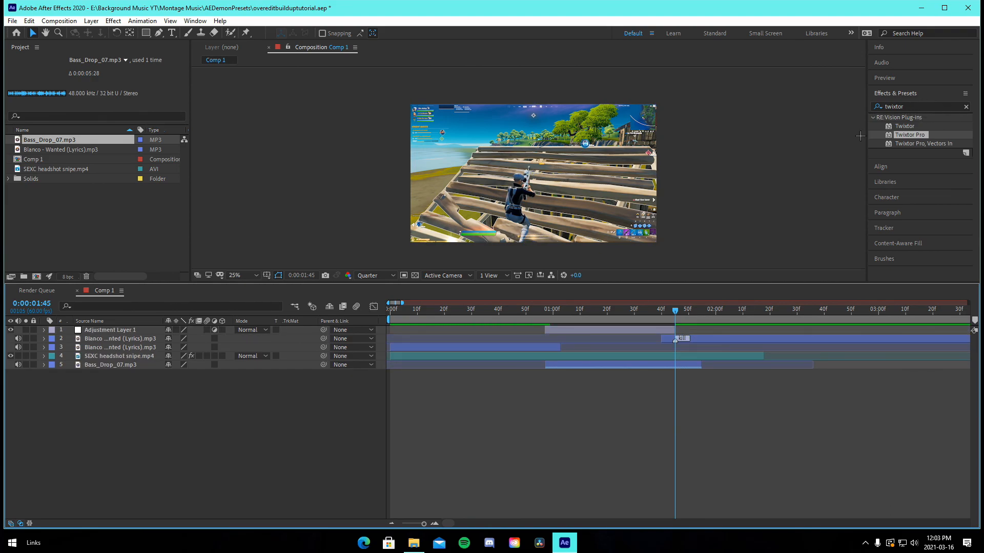
Apply the sniperbuildup animation preset from the Joshyy Presets folder to the adjustment layer
click(600, 329)
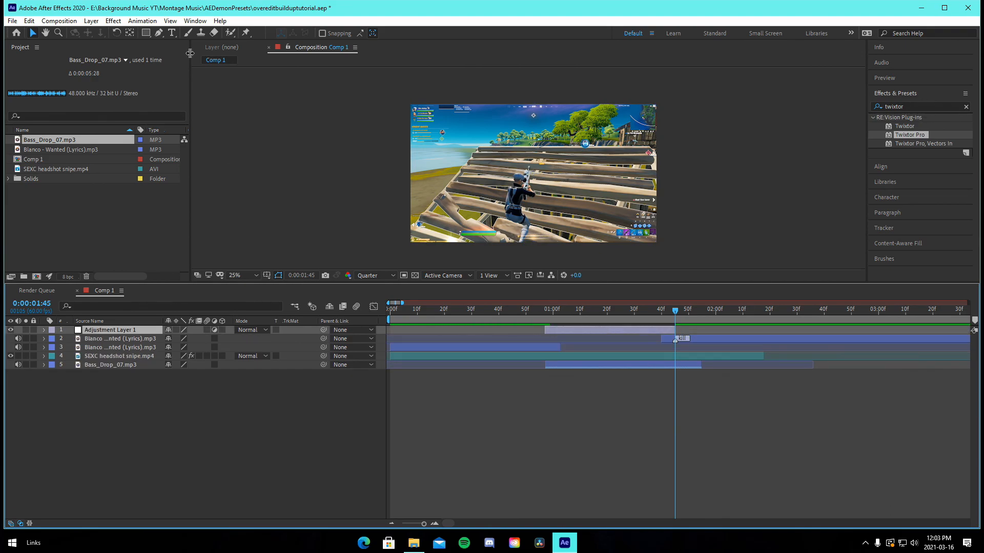
click(142, 21)
click(157, 45)
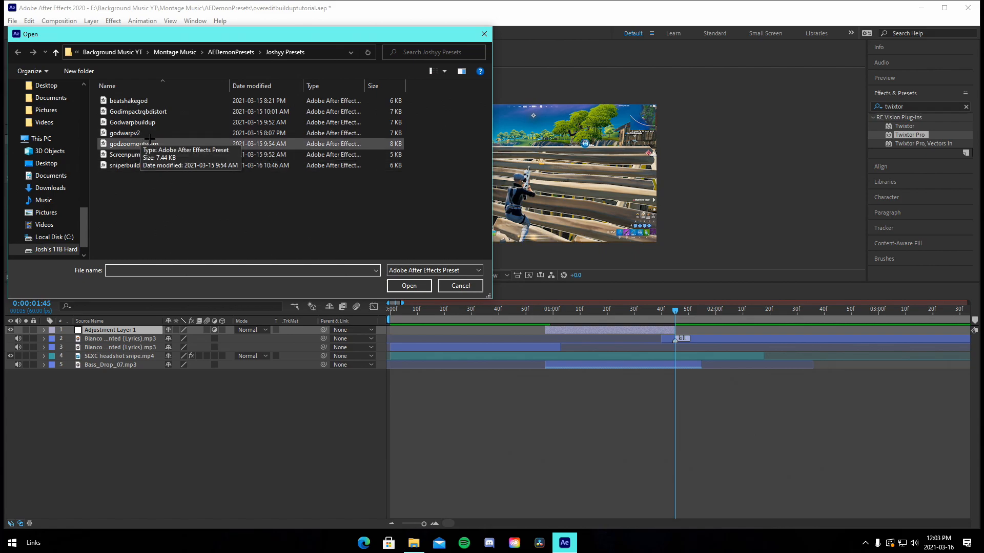
click(146, 165)
click(416, 286)
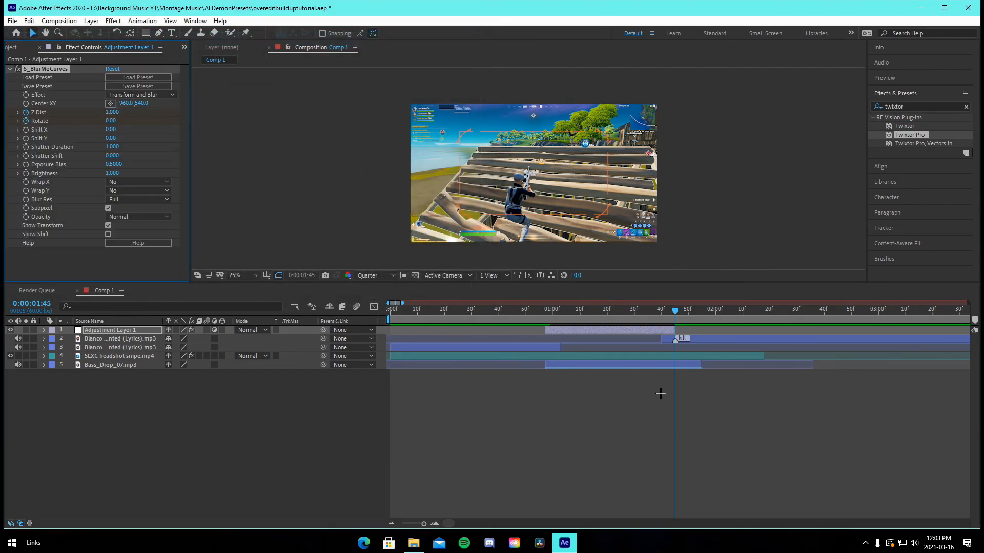
Move the preset's Z Dist and Rotate keyframes to fit within the adjustment layer's span
click(43, 330)
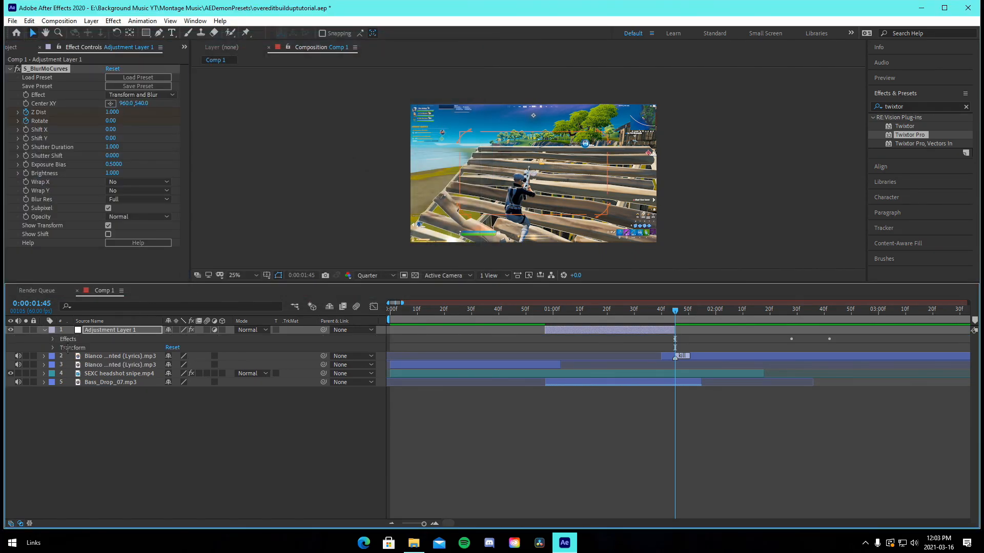
key(u)
drag(792, 353, 637, 354)
click(600, 353)
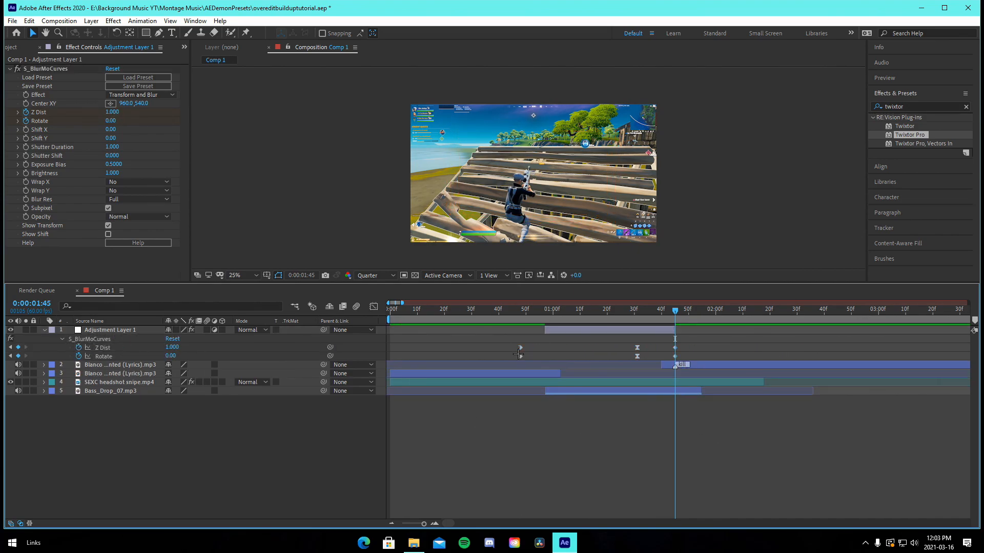
drag(501, 344, 545, 356)
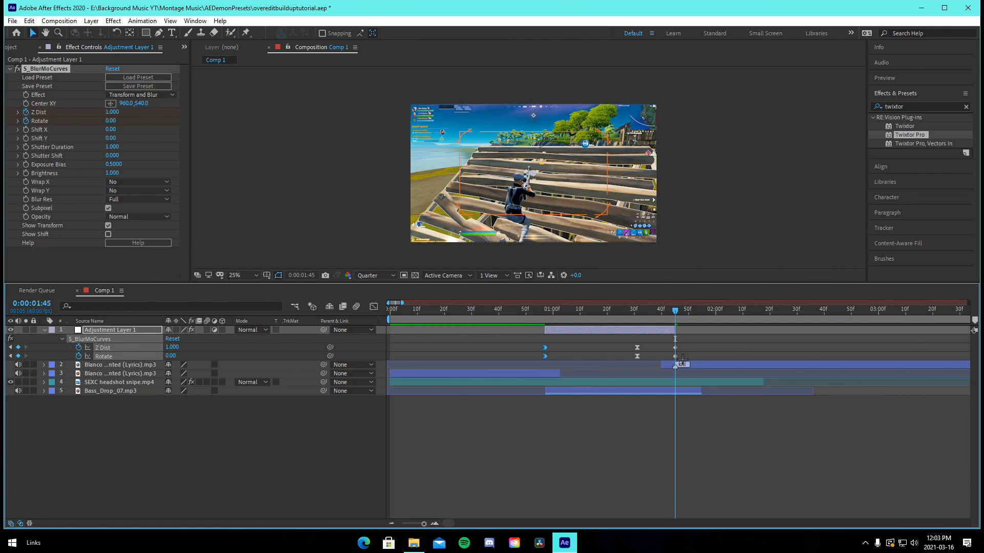
key(u)
Search the effects for looks and apply Magic Bullet Looks to the adjustment layer
key(i)
key(Page_Down)
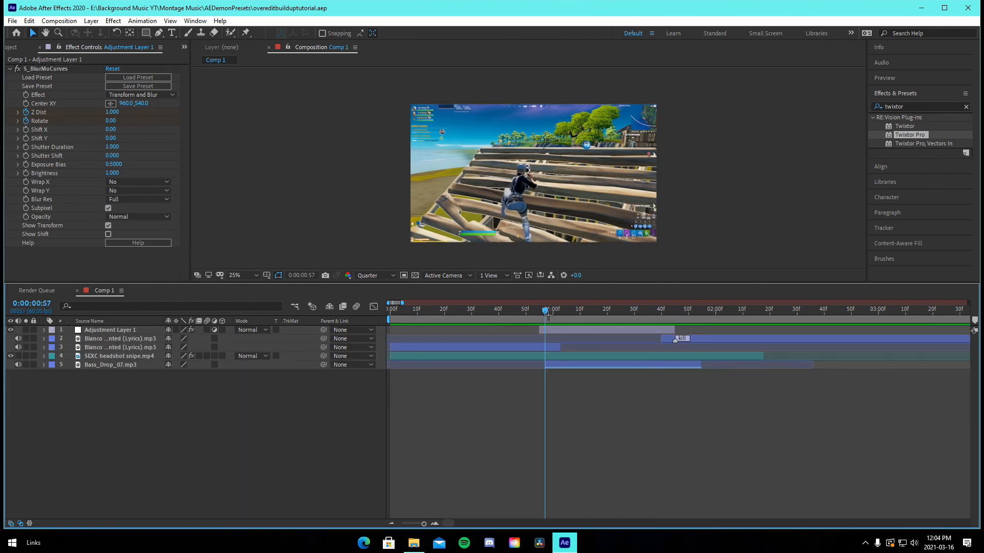
click(919, 107)
key(BackSpace)
click(882, 68)
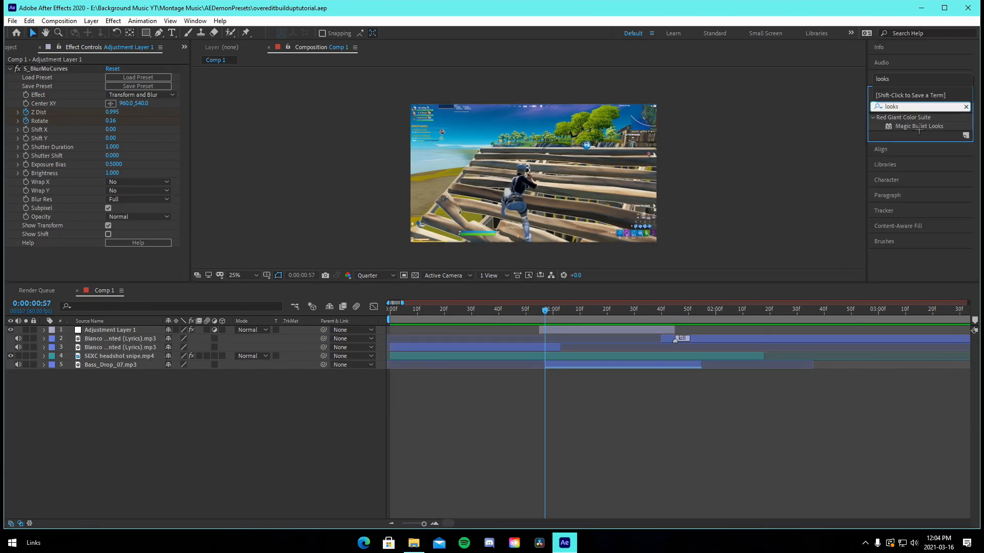
drag(919, 126, 549, 351)
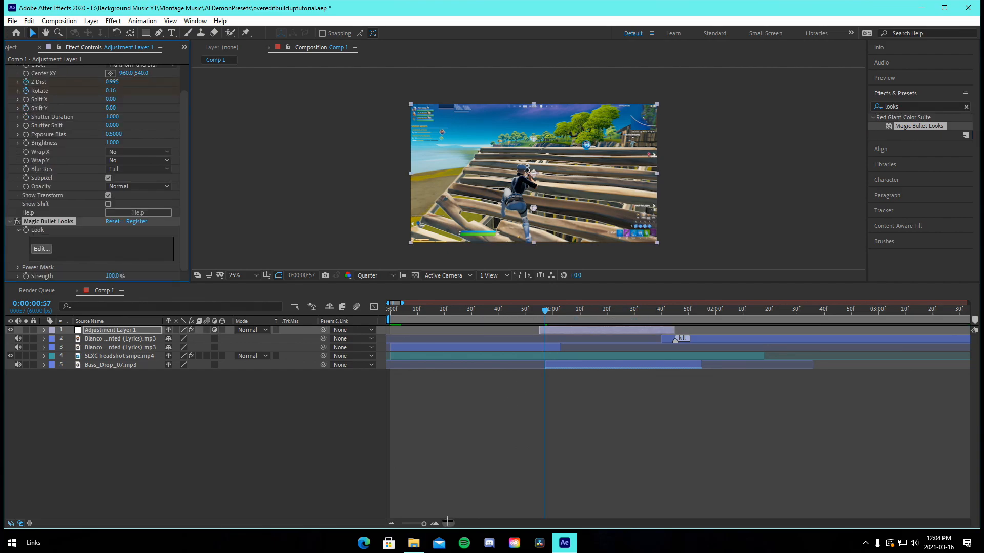
Extend the adjustment layer's end to about 0:00:02:18
drag(675, 330, 763, 330)
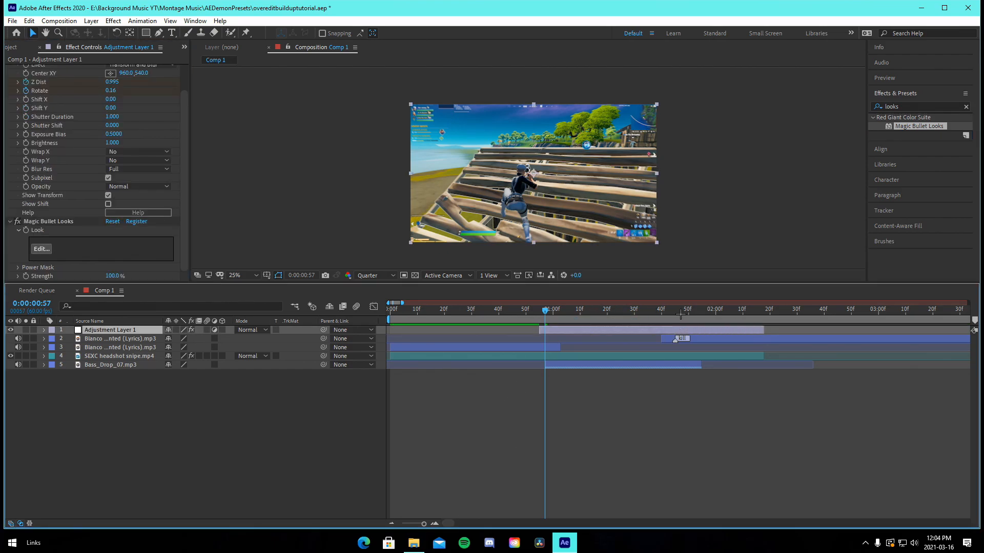
drag(681, 314, 766, 330)
click(777, 340)
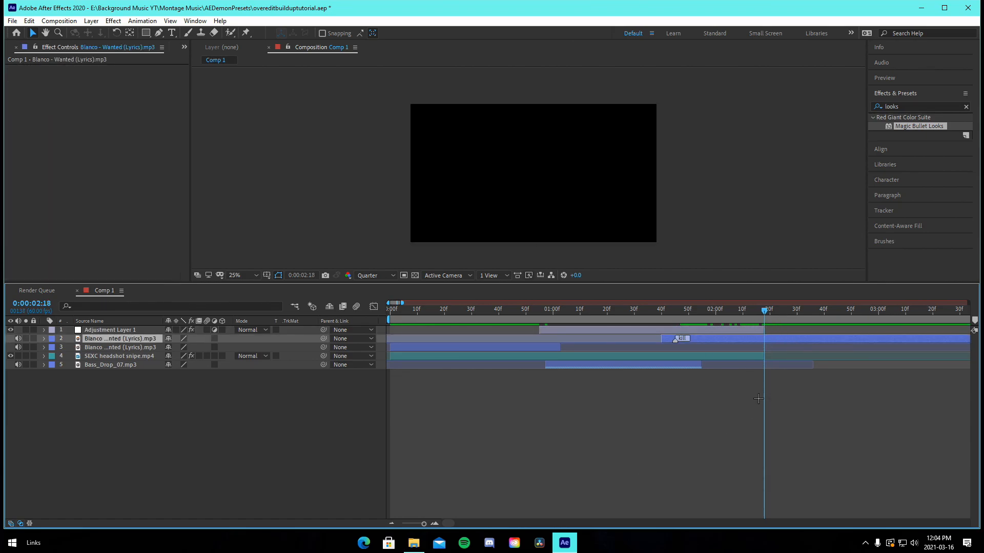
click(777, 414)
drag(715, 313, 545, 314)
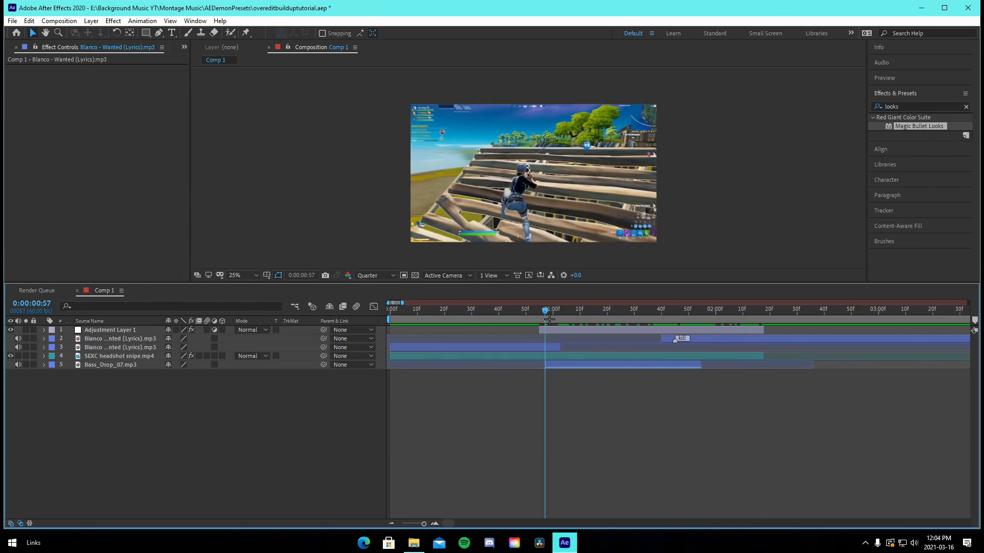
click(110, 330)
click(10, 68)
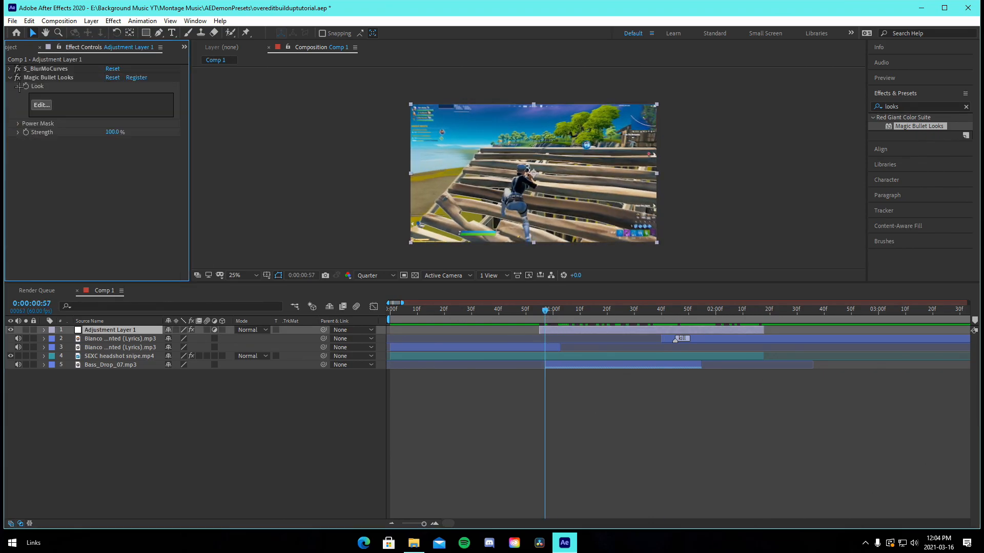
Open the Magic Bullet Looks editor and apply the custom Isolated Orange and Ye… look to the adjustment layer
click(28, 78)
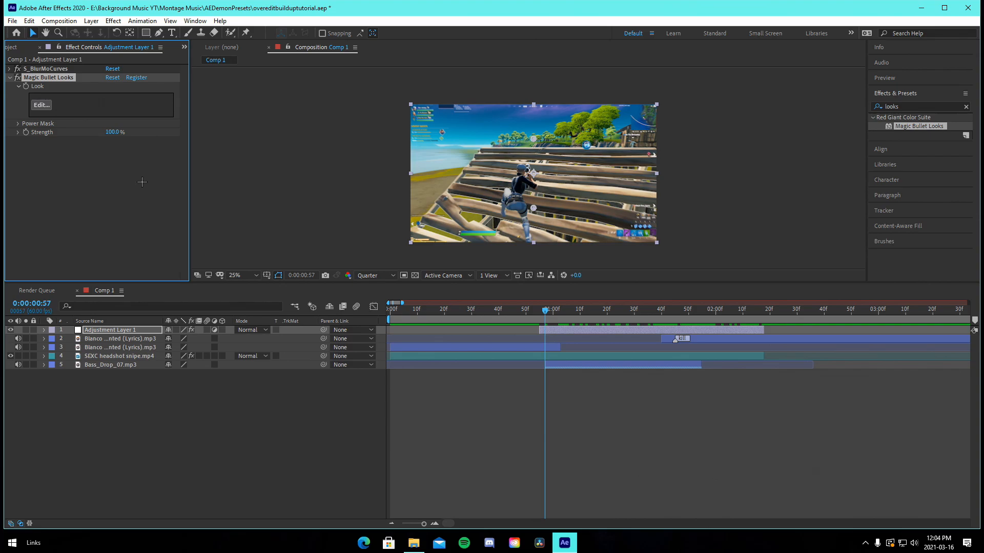
click(41, 103)
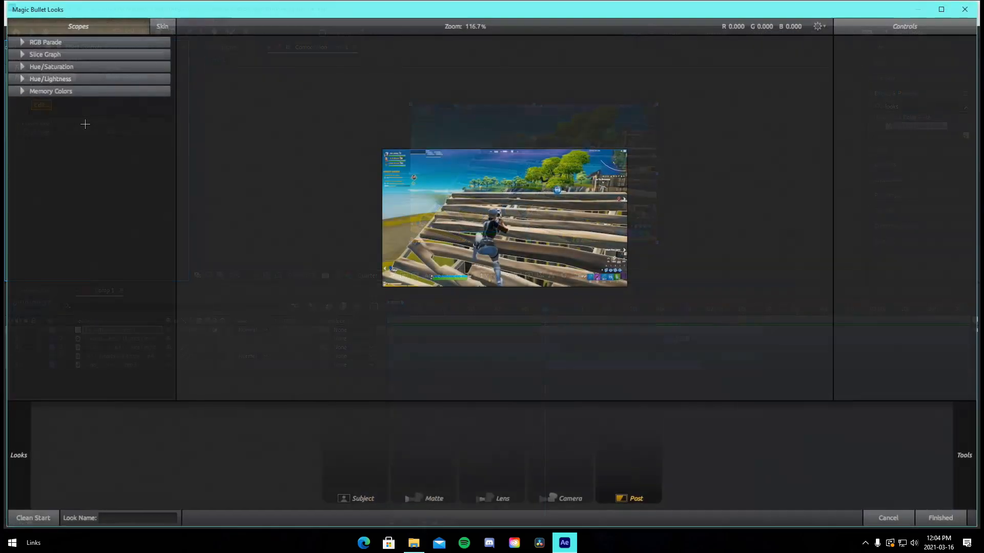
mouse_move(21, 415)
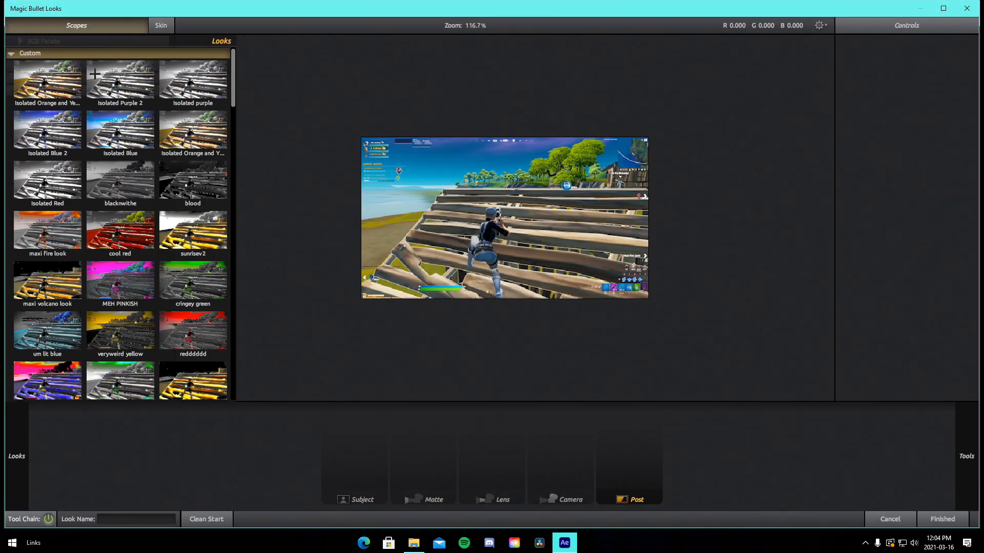
click(72, 80)
click(929, 519)
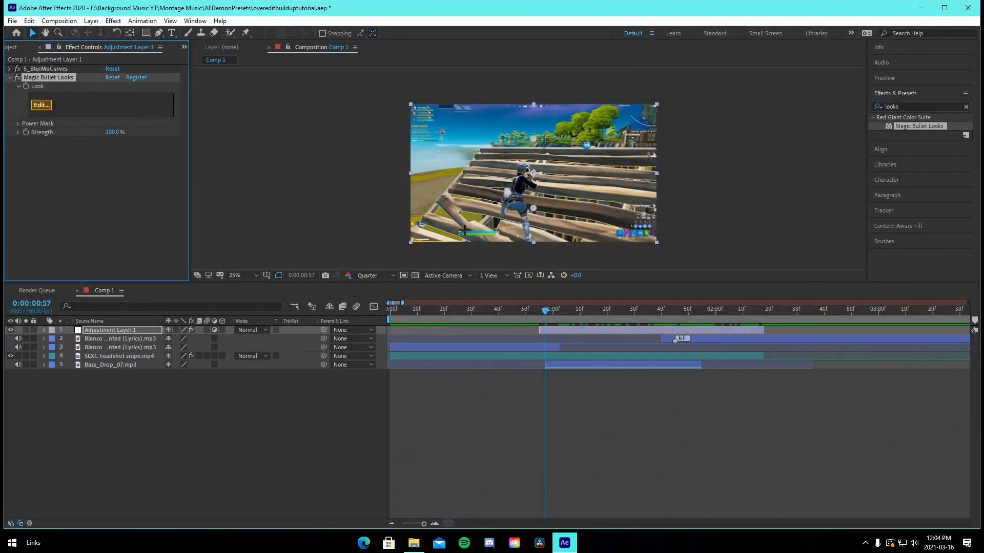
Keyframe the look's Strength from 0% at 0:00:00:55 to 100% at 0:00:00:57, then preview the result
click(541, 313)
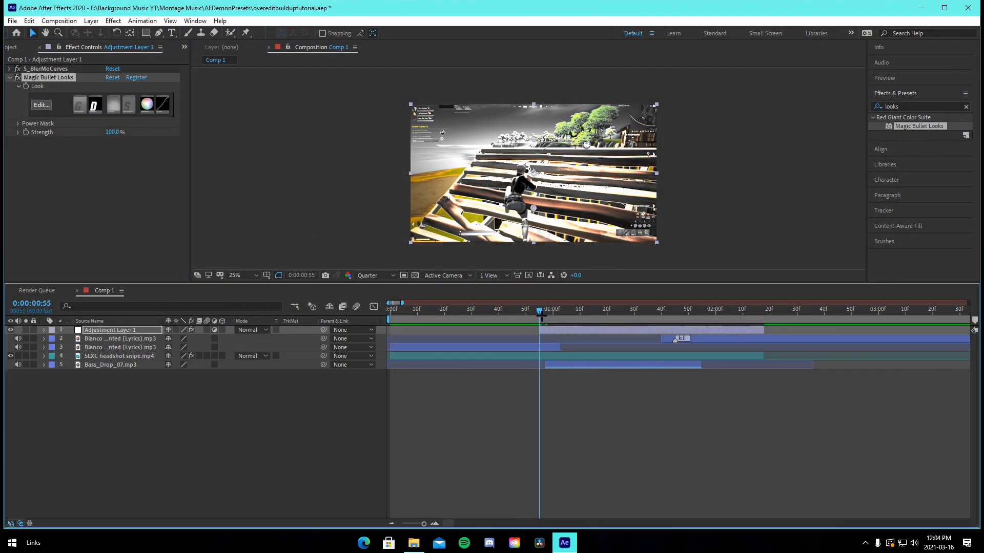
click(112, 132)
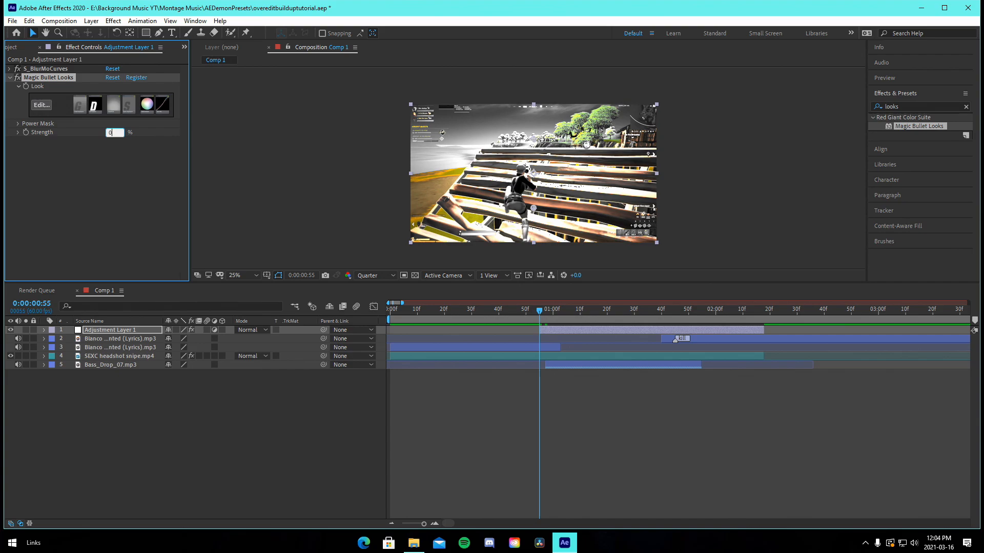
text(0)
key(Return)
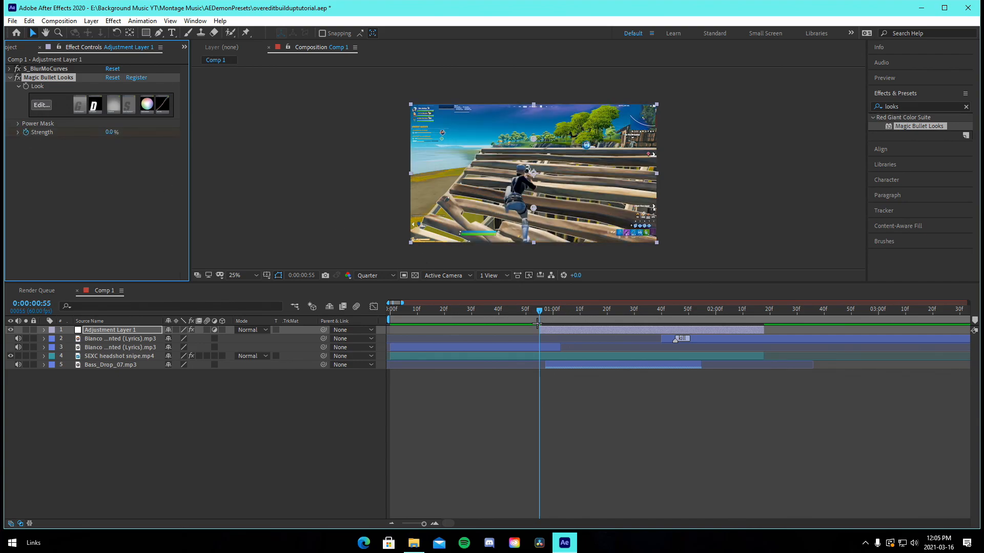
click(544, 313)
click(111, 132)
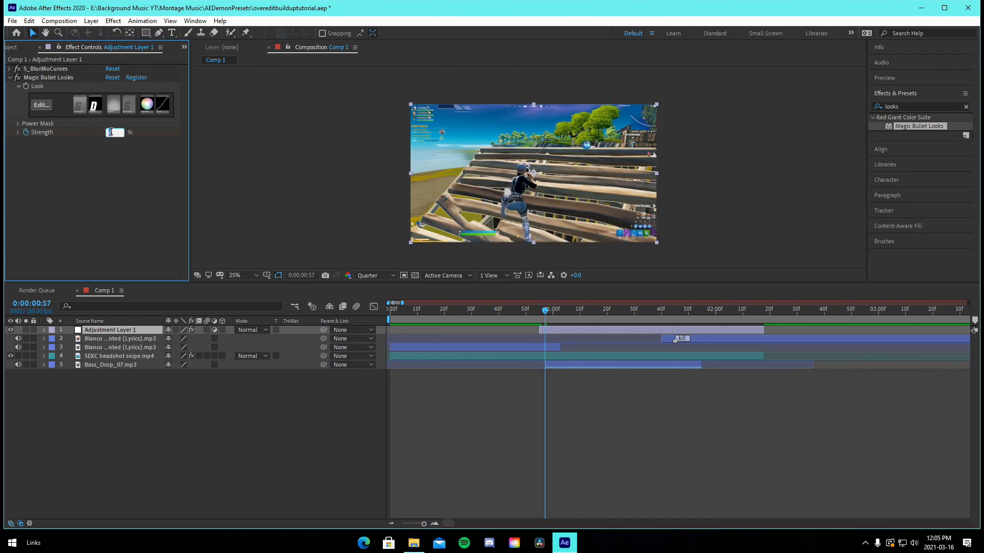
key(Return)
key(space)
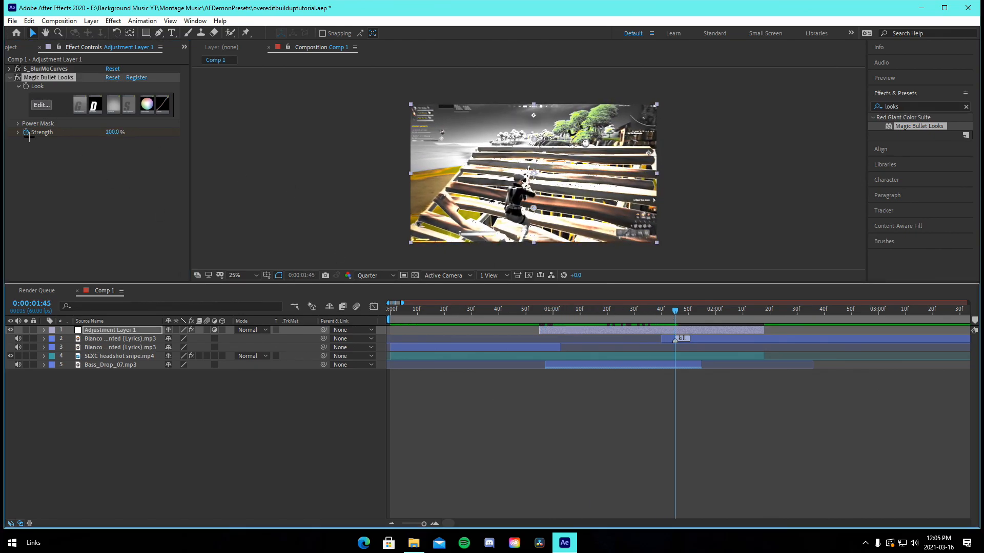
Add a 0% Strength keyframe at 0:00:02:18, the adjustment layer's end
key(u)
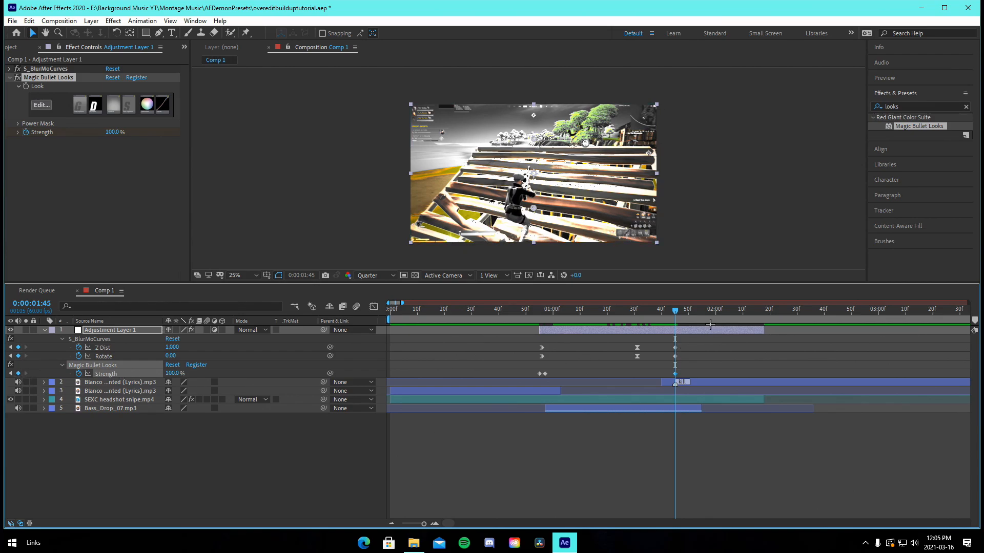
drag(709, 324, 764, 327)
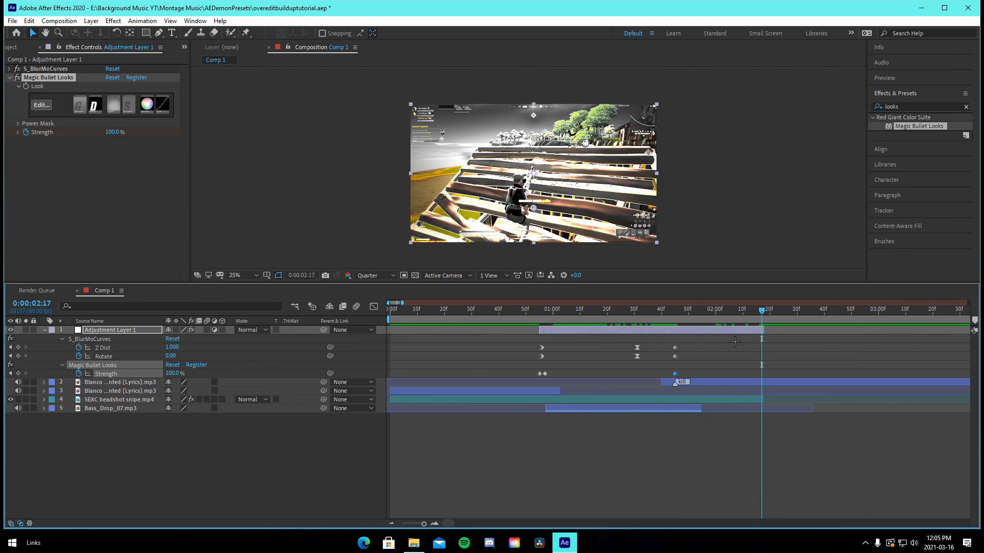
key(Page_Down)
click(170, 373)
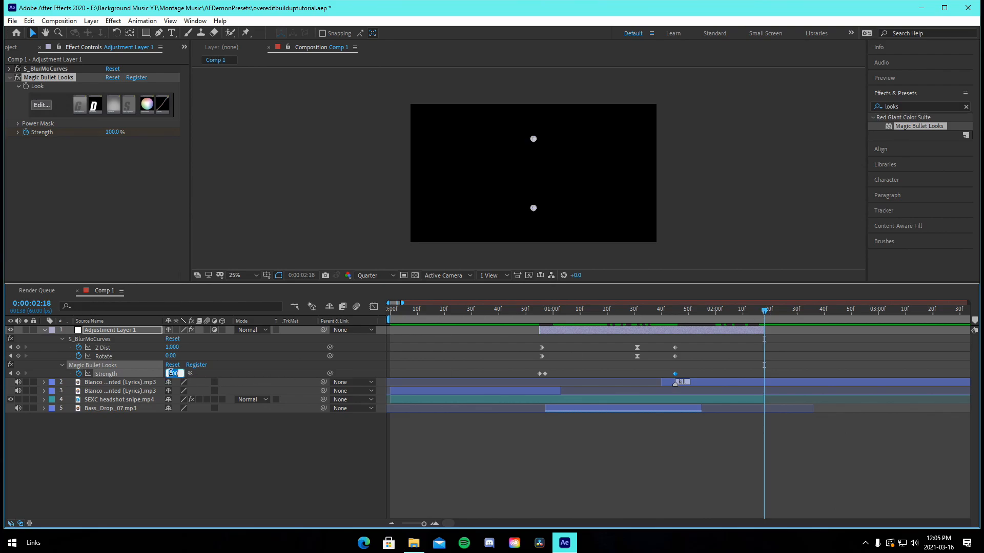
text(0)
key(Return)
Create a new adjustment layer, split it at 0:00:01:45, and delete the part before that point
drag(648, 318, 677, 330)
key(u)
click(617, 399)
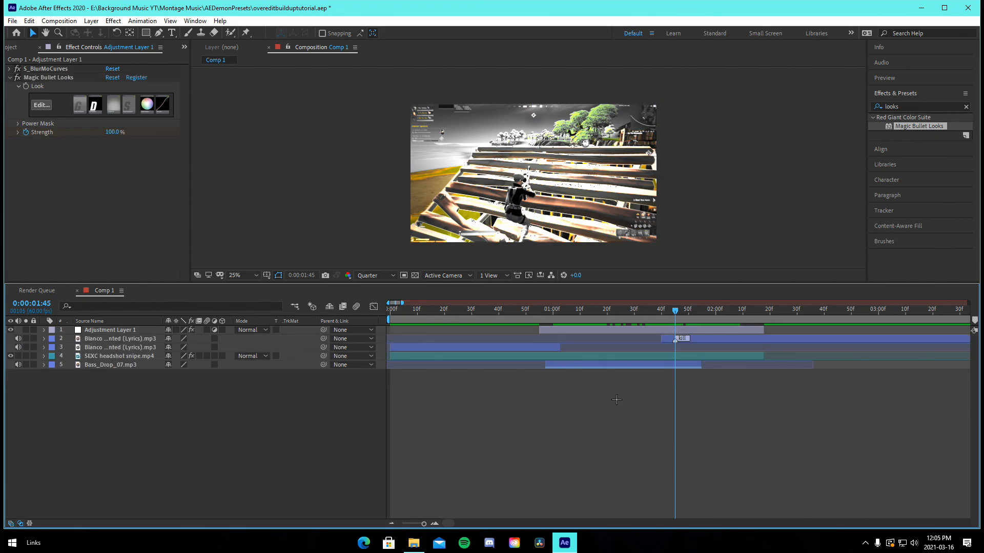
click(697, 328)
key(ctrl+alt+y)
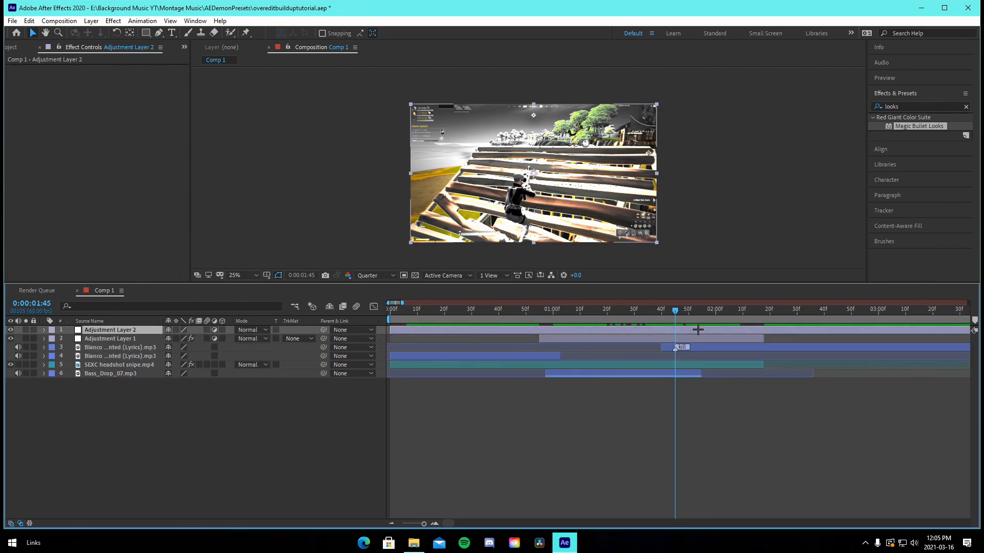
key(ctrl+shift+d)
click(665, 332)
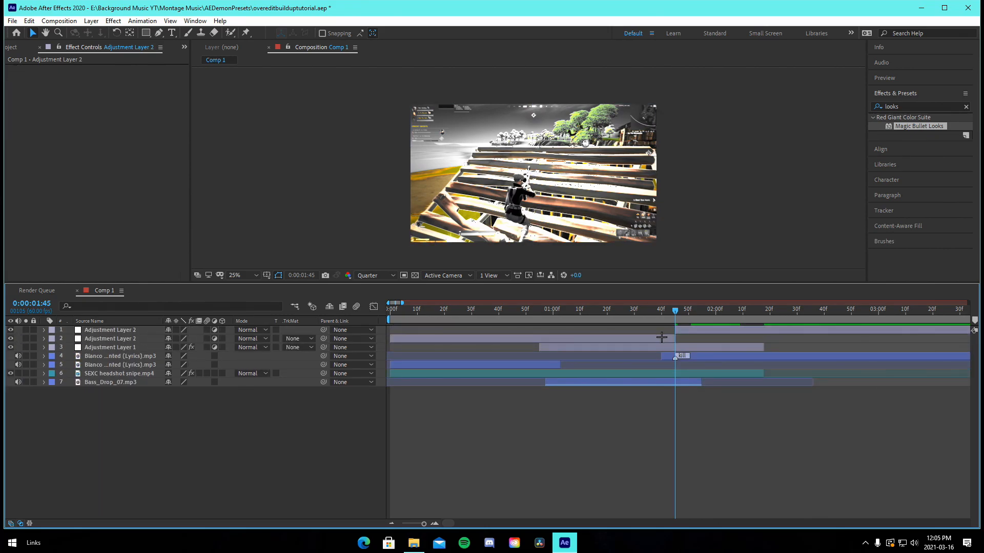
click(663, 339)
key(Delete)
Select the new adjustment layer at 0:00:01:45 and apply the Sapphire S_Shake effect to it
click(762, 321)
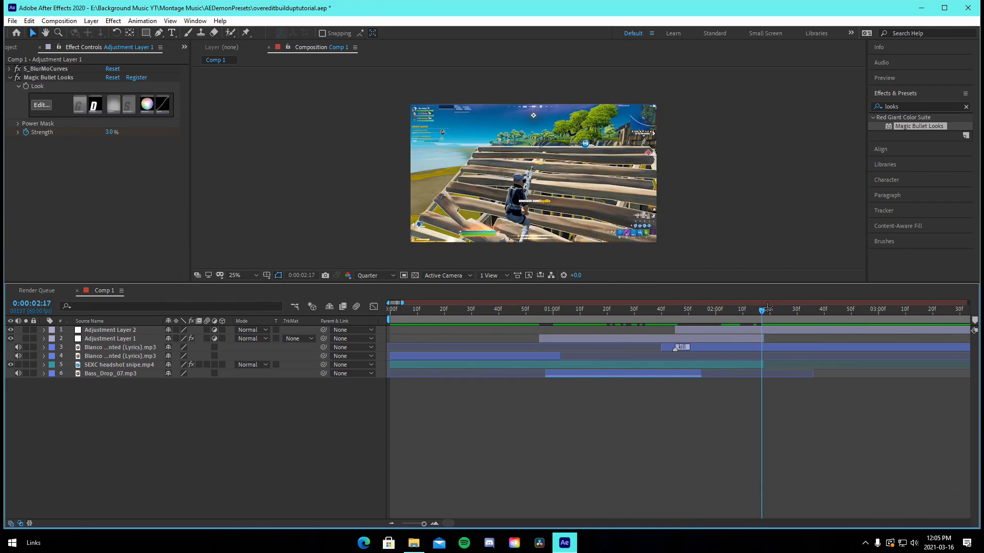
drag(767, 306, 680, 331)
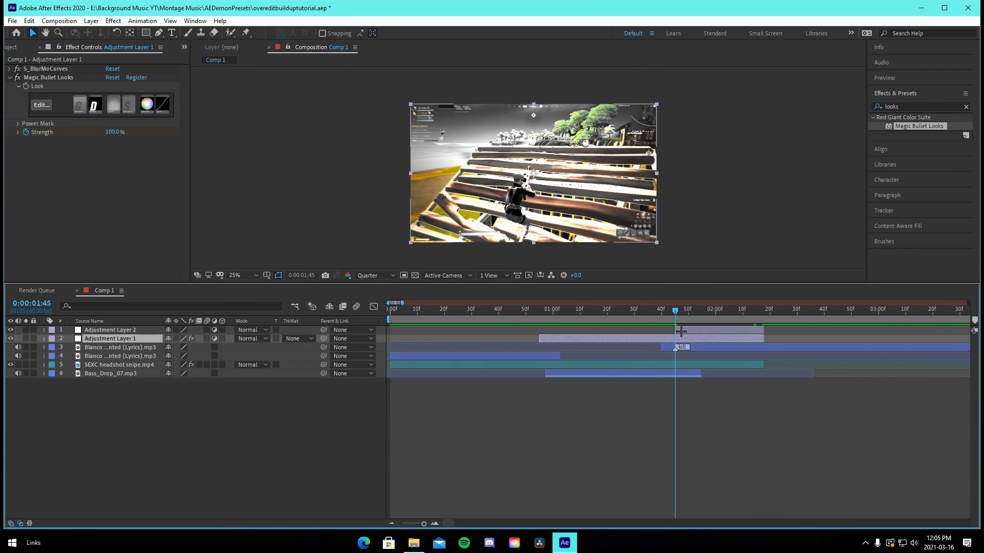
click(680, 331)
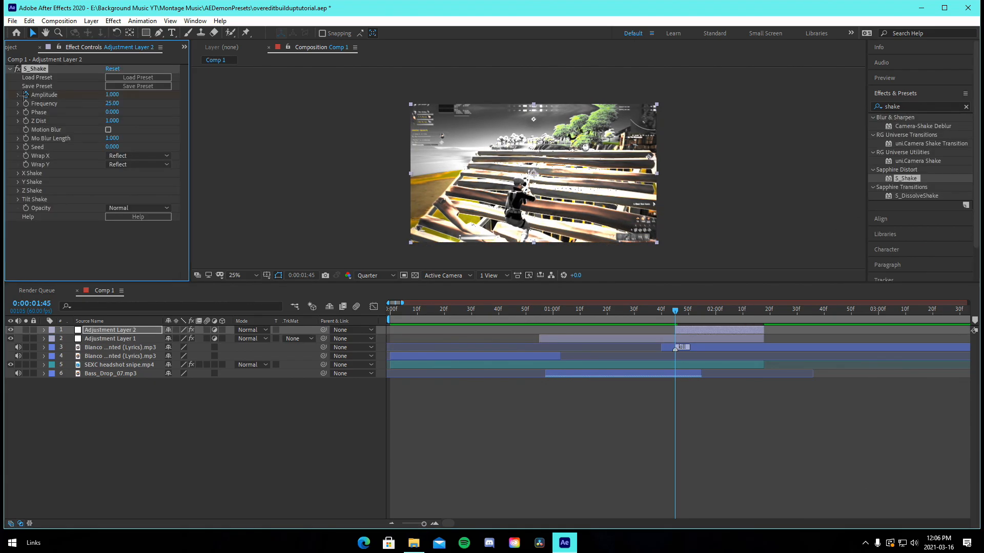
drag(701, 313, 675, 313)
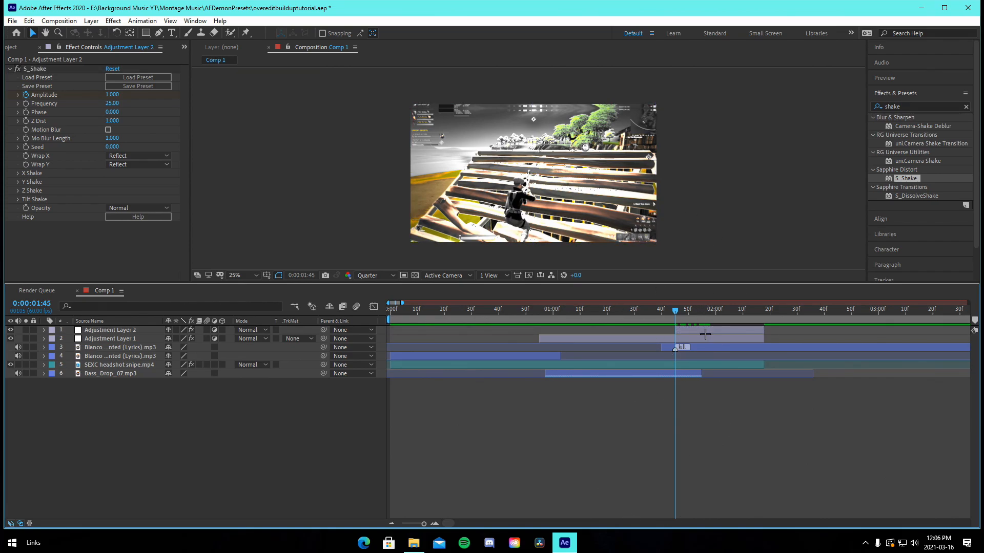
click(146, 20)
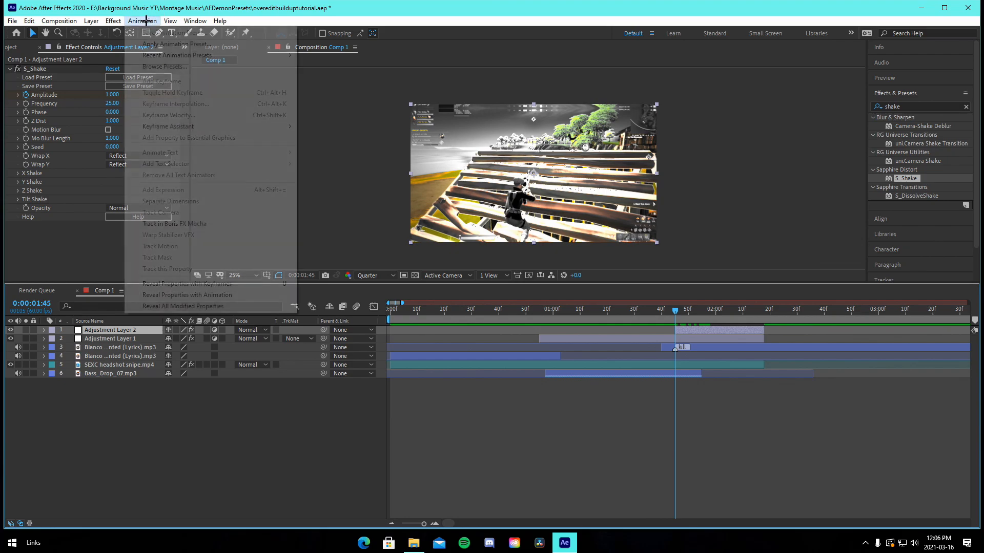
click(170, 41)
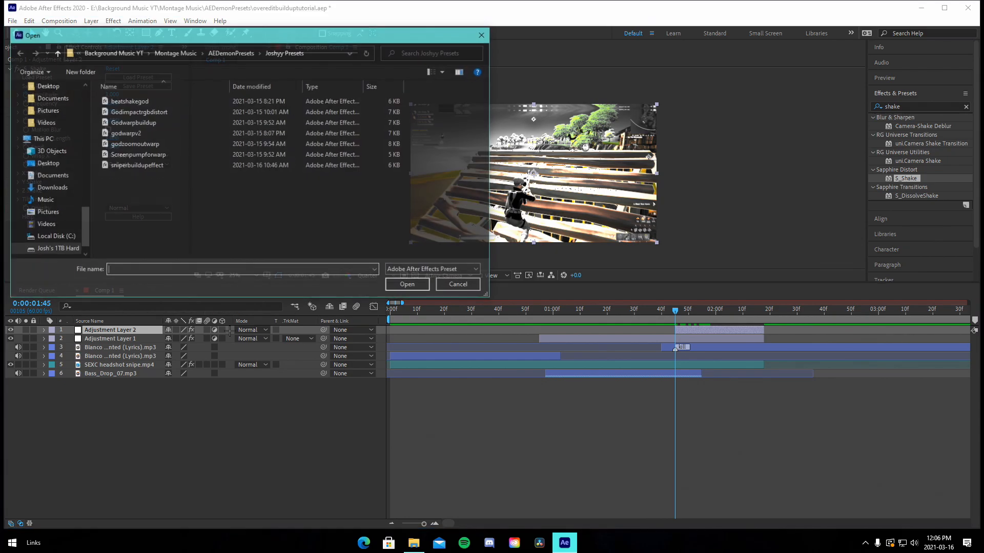
click(483, 34)
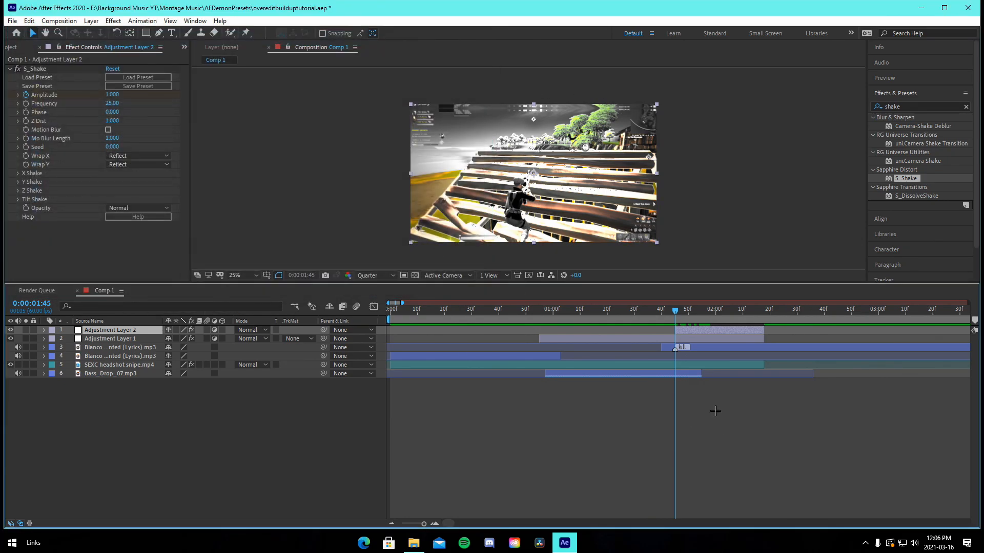
Reveal and then hide the new adjustment layer's keyframed properties
key(u)
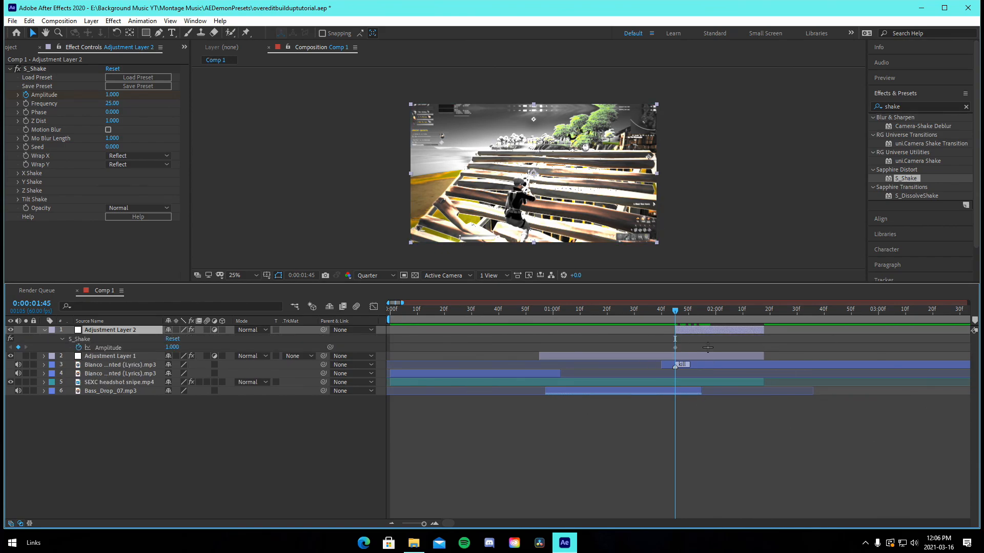
key(u)
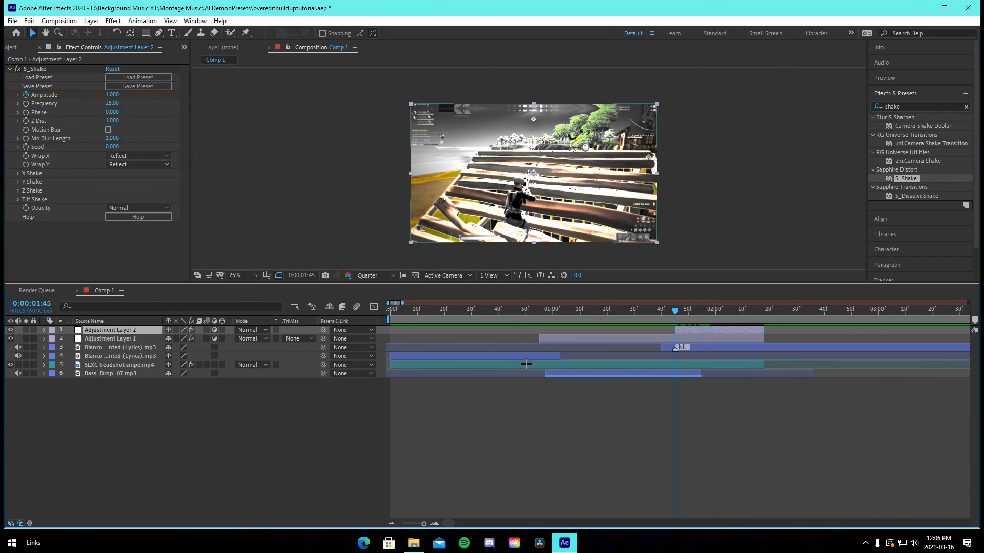